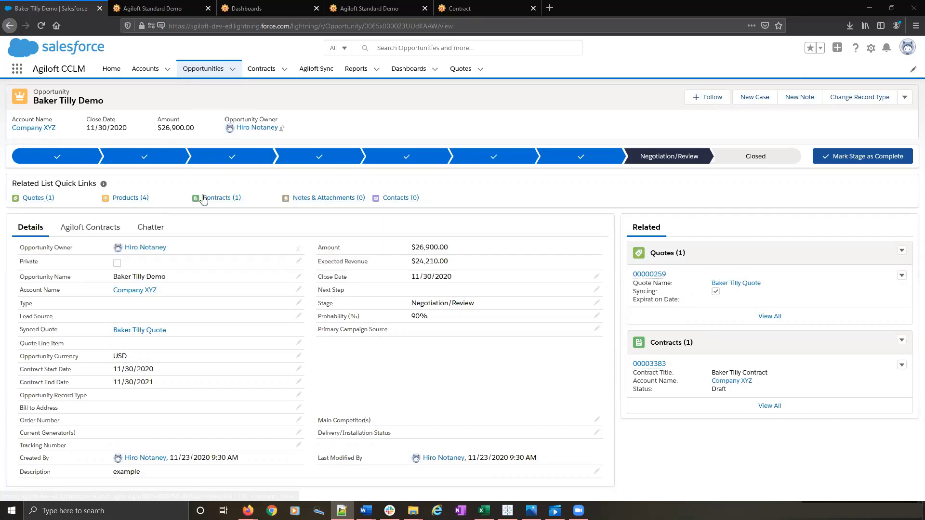
# - Start a new contract on the Baker Tilly Demo opportunity titled Webinar Sample, with status Draft, Auto Generate Yes and description Demo
pyautogui.moveTo(203, 199)
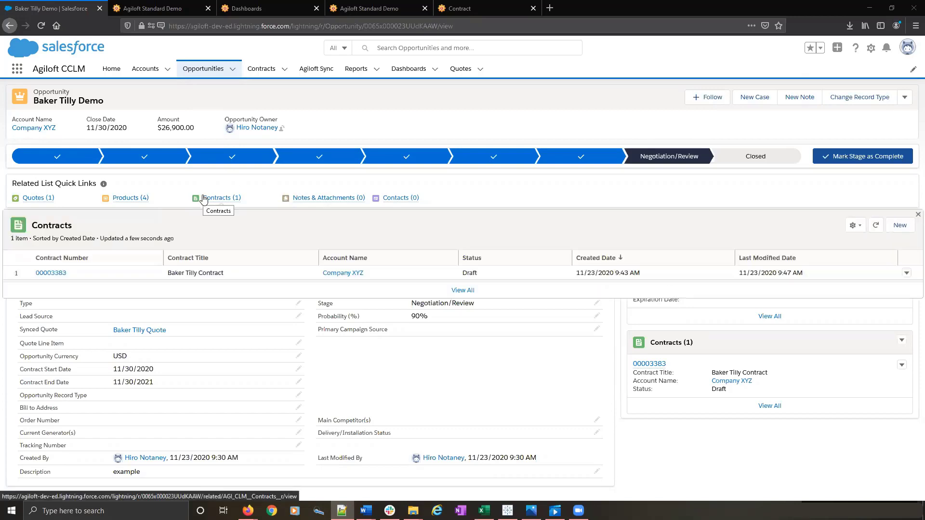
pyautogui.click(900, 225)
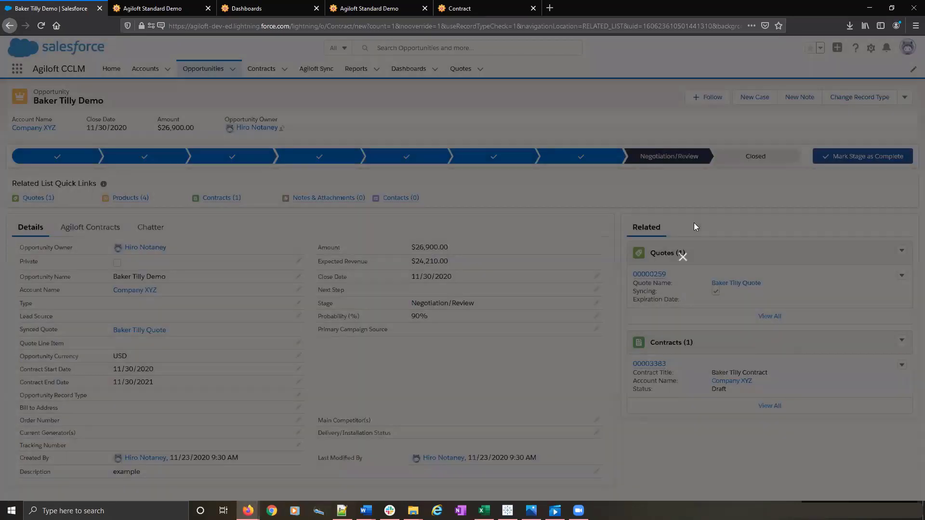
pyautogui.write('Webinar Sample')
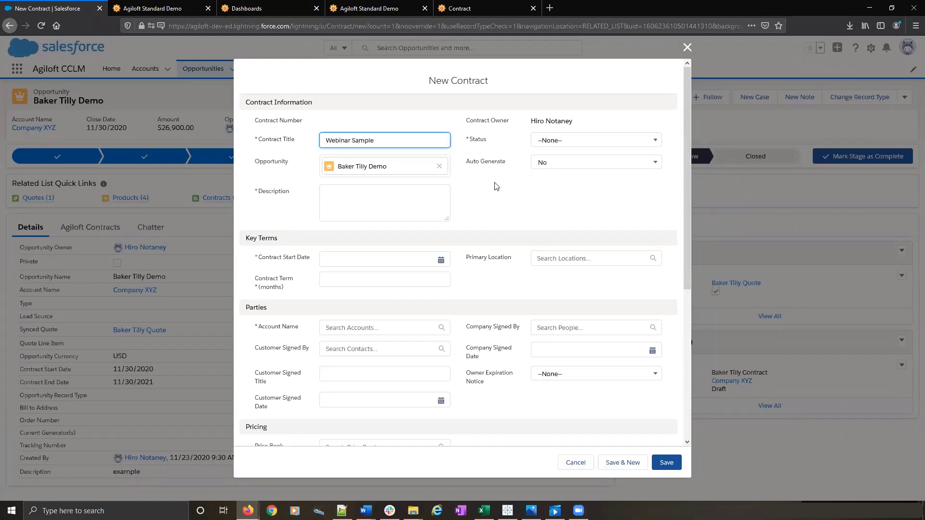
pyautogui.click(584, 144)
pyautogui.click(572, 212)
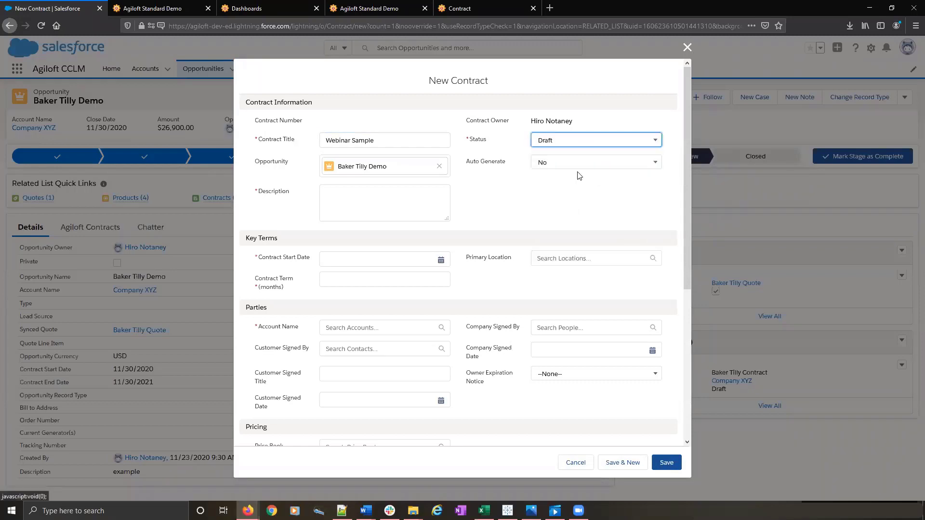
pyautogui.click(584, 163)
pyautogui.click(560, 215)
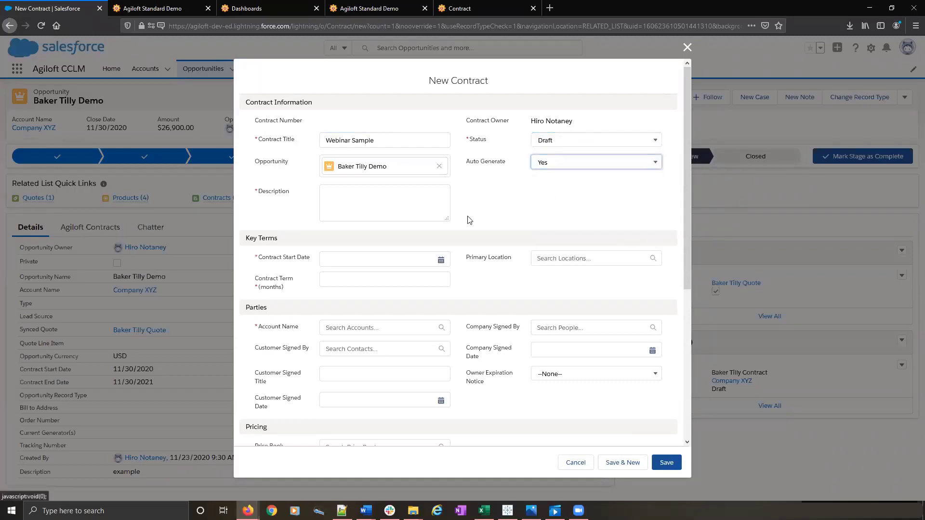
pyautogui.click(378, 212)
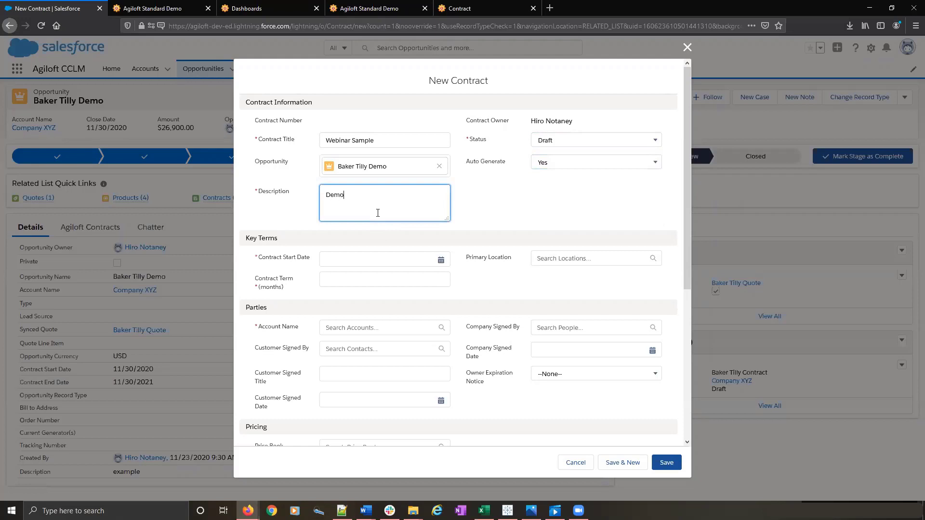
# - Set the contract start date to 11/17/2020, the term to 12 months and the account to Company Y, and save the contract
pyautogui.click(441, 261)
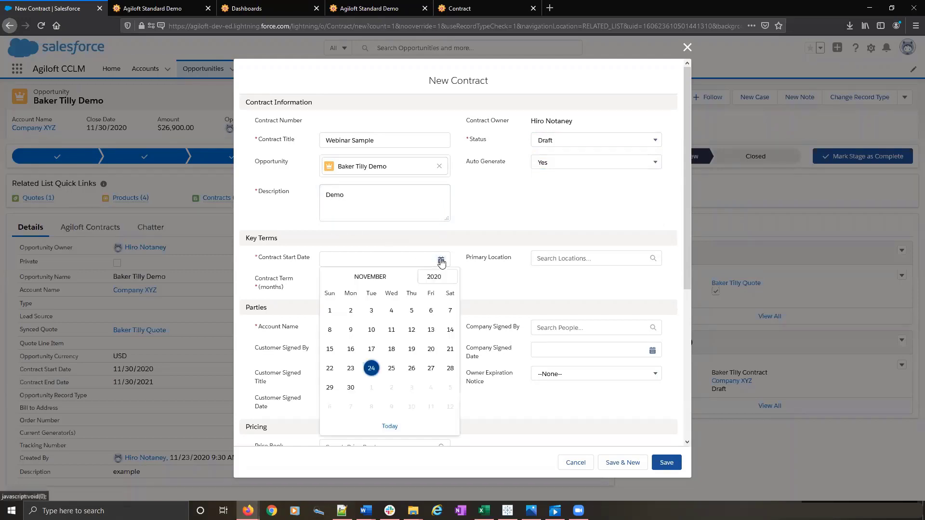
pyautogui.click(370, 349)
pyautogui.click(373, 285)
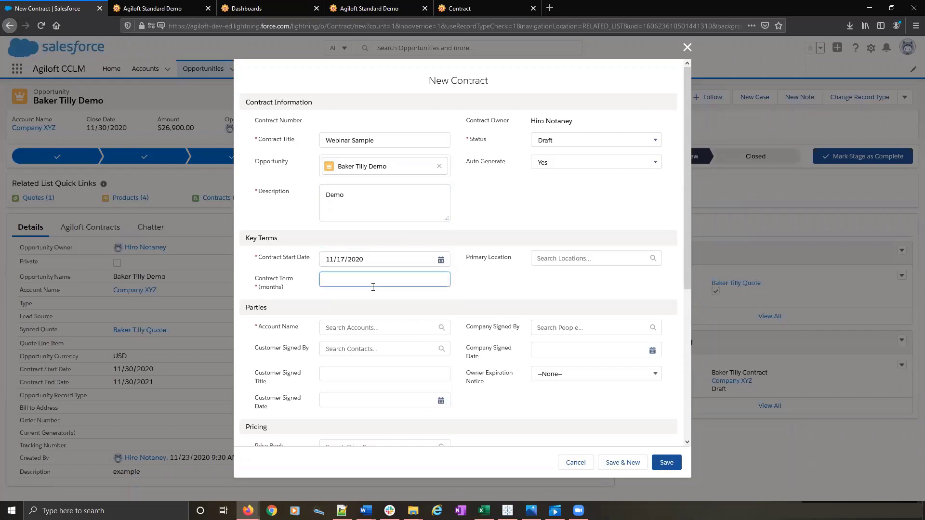
pyautogui.write('12')
pyautogui.click(372, 328)
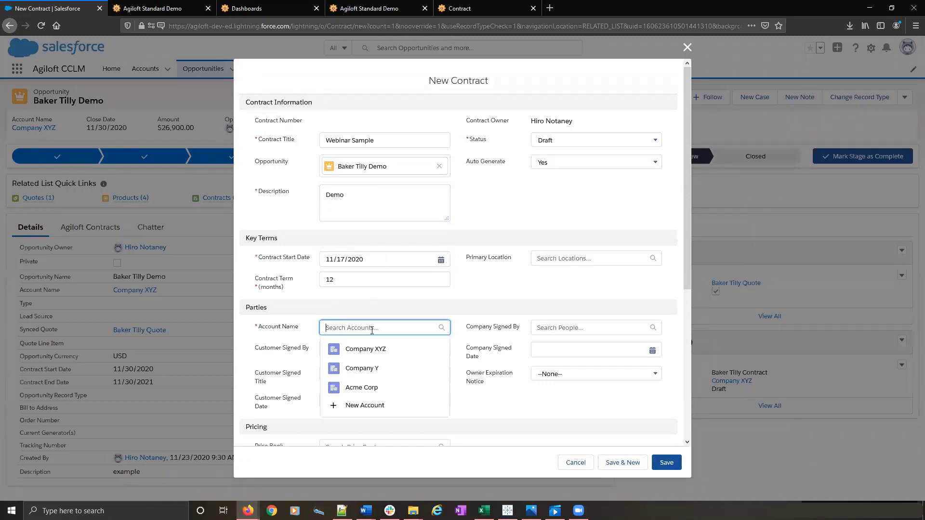
pyautogui.click(361, 369)
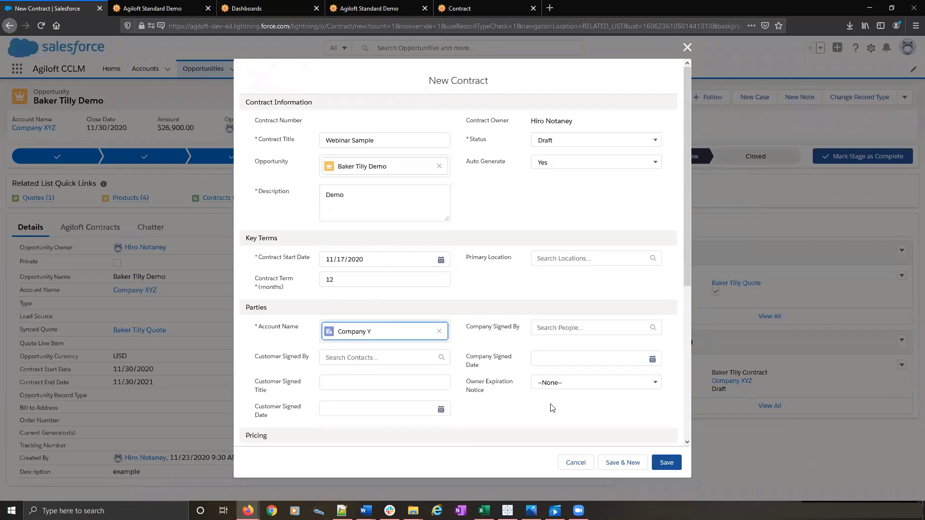
pyautogui.click(667, 464)
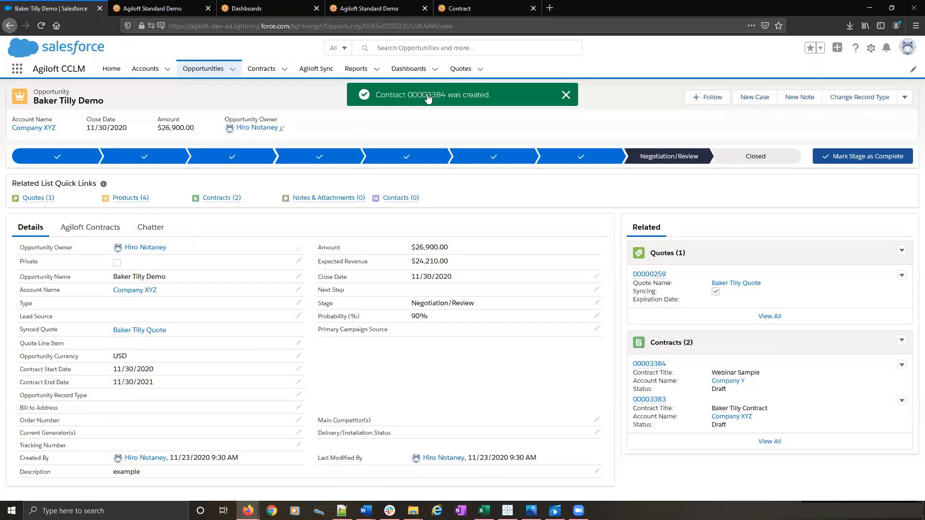
# - Open the newly created contract and submit its contract request to Agiloft, closing the sync page
pyautogui.click(426, 95)
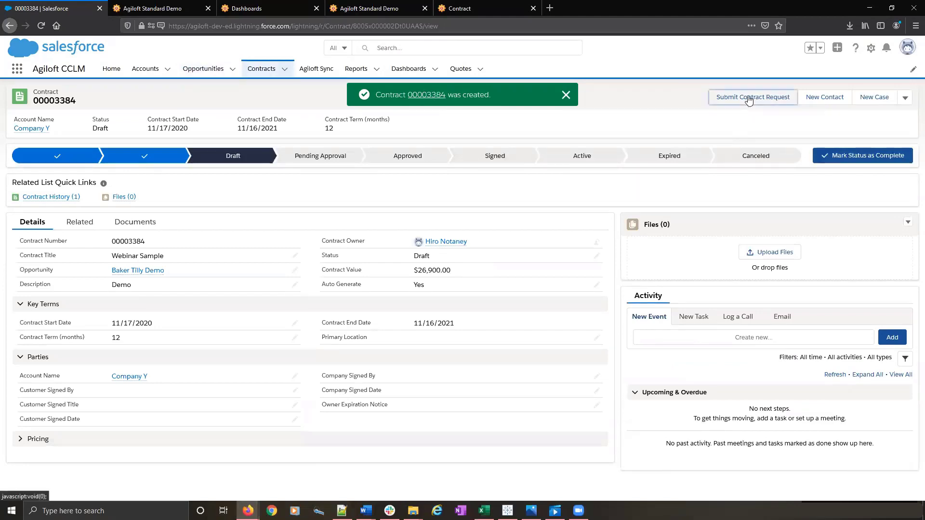
pyautogui.click(748, 97)
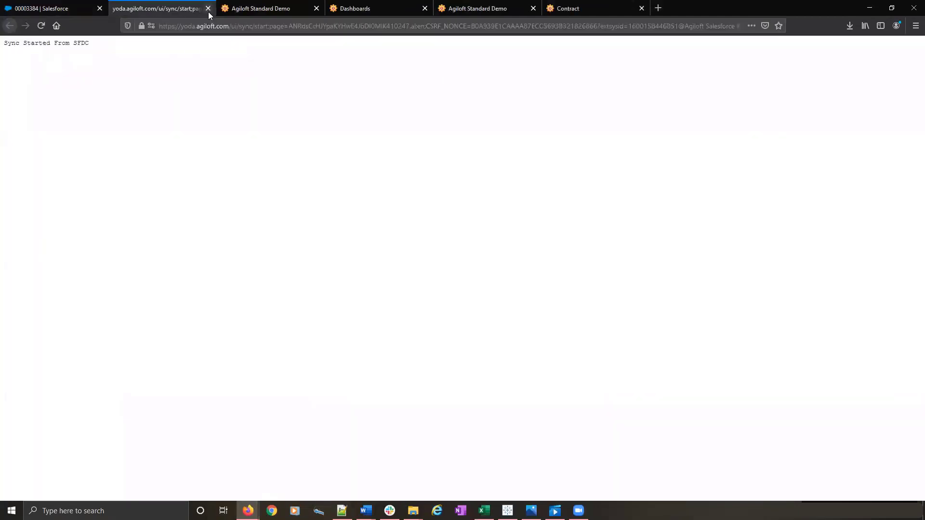
pyautogui.click(208, 10)
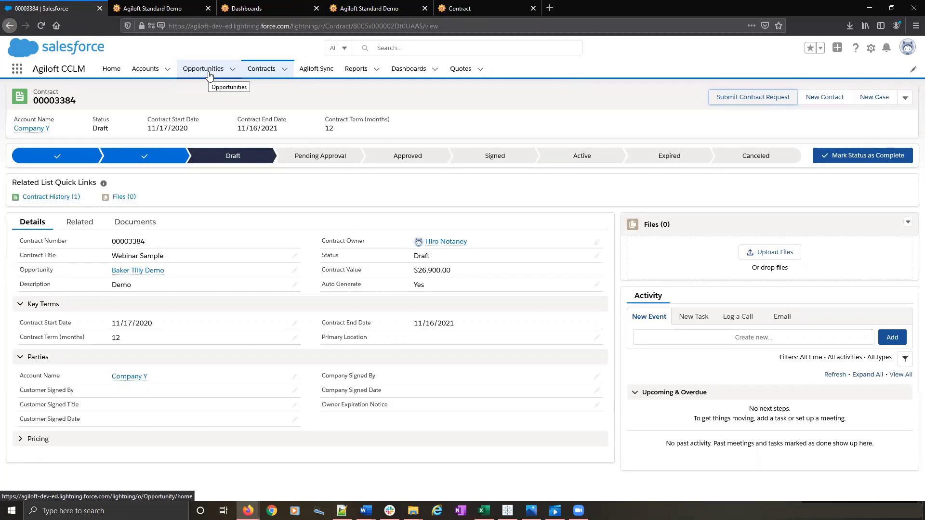
# - Check the Webinar Sample contract from the Baker Tilly Demo opportunity and return to the opportunity
pyautogui.click(209, 72)
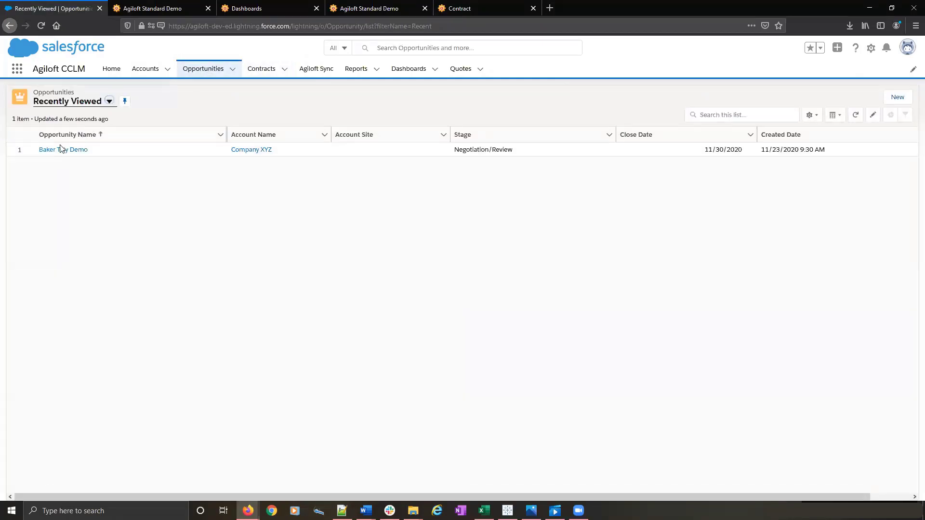
pyautogui.click(59, 150)
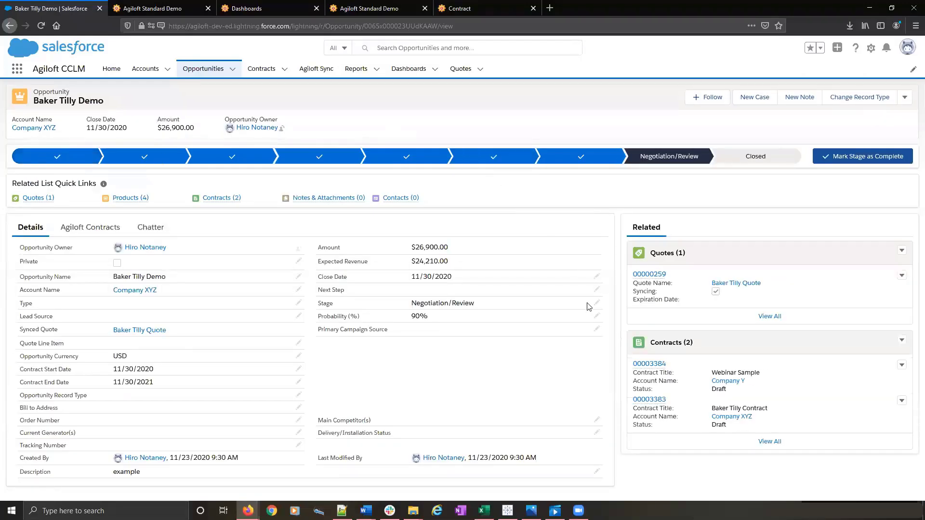
pyautogui.click(651, 365)
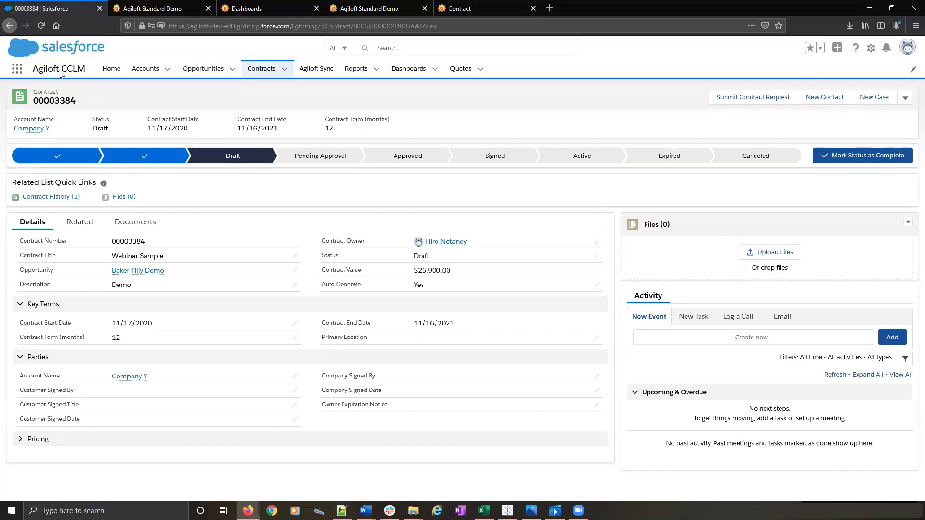
pyautogui.click(9, 25)
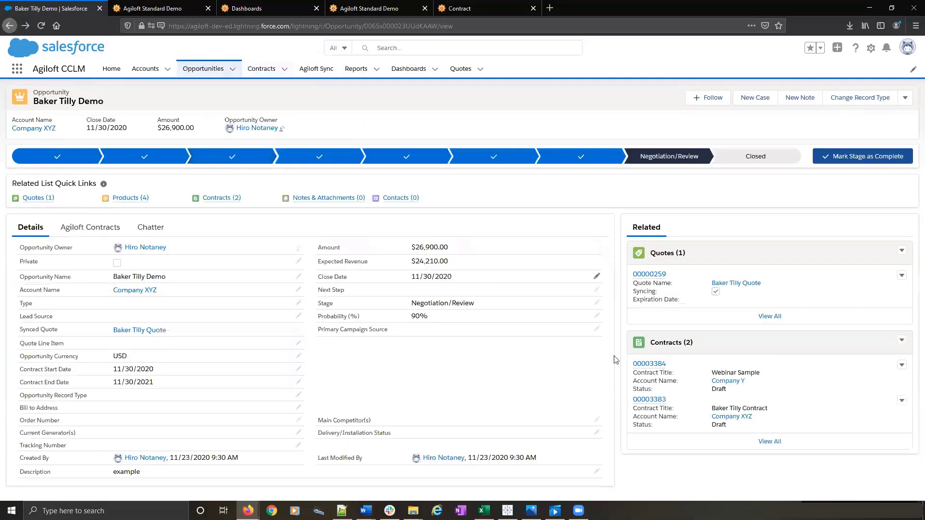
# - Preview the SLA file attached to the Baker Tilly Contract, and return to the opportunities list
pyautogui.click(651, 399)
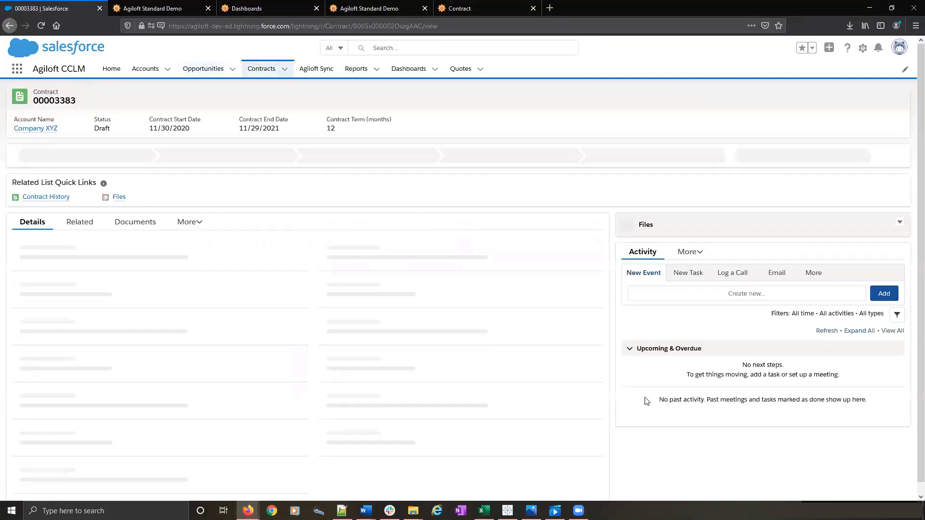
pyautogui.moveTo(119, 200)
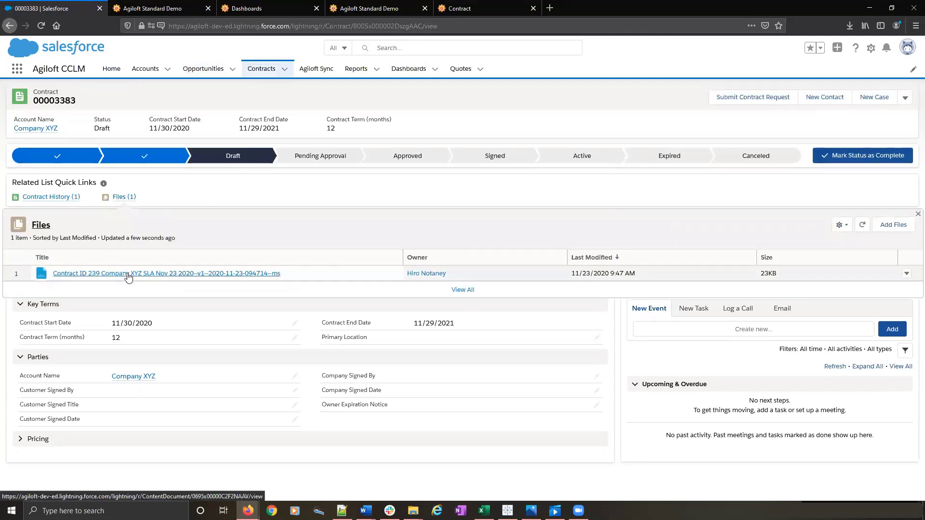
pyautogui.click(127, 274)
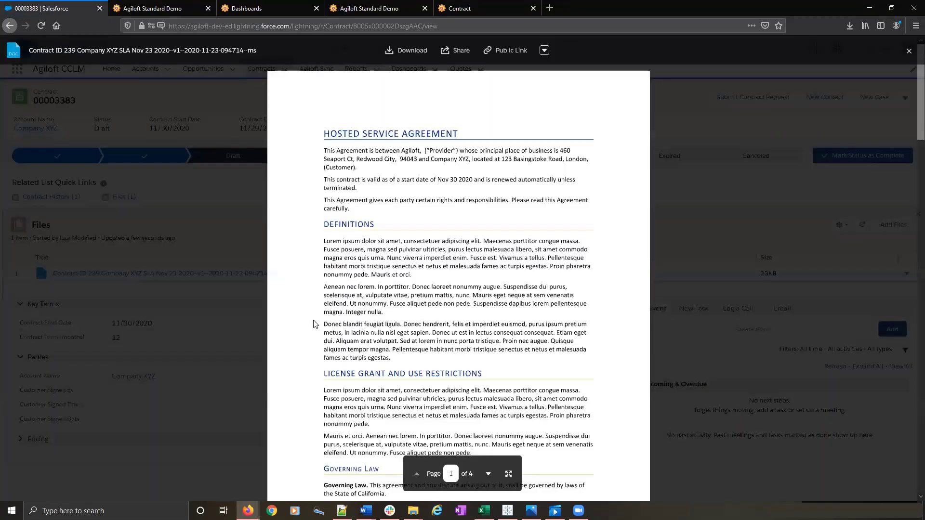
pyautogui.click(909, 52)
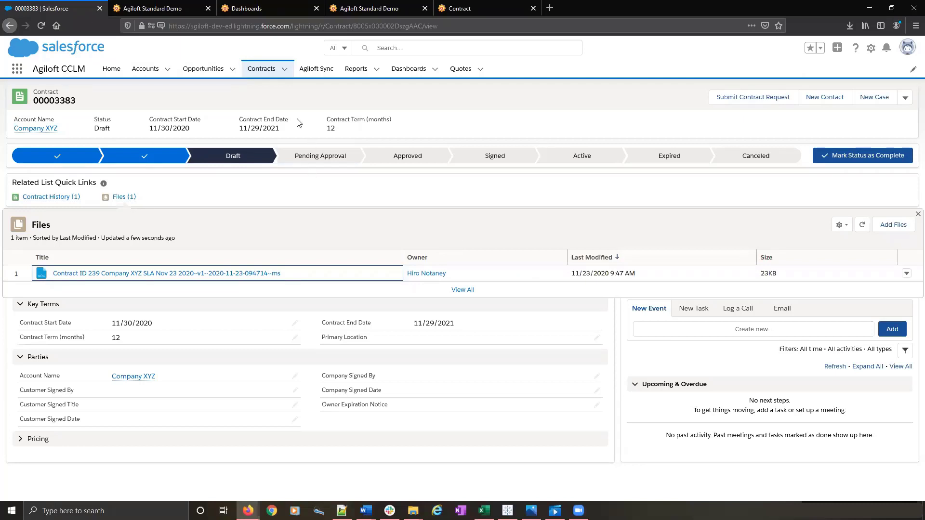
pyautogui.click(198, 77)
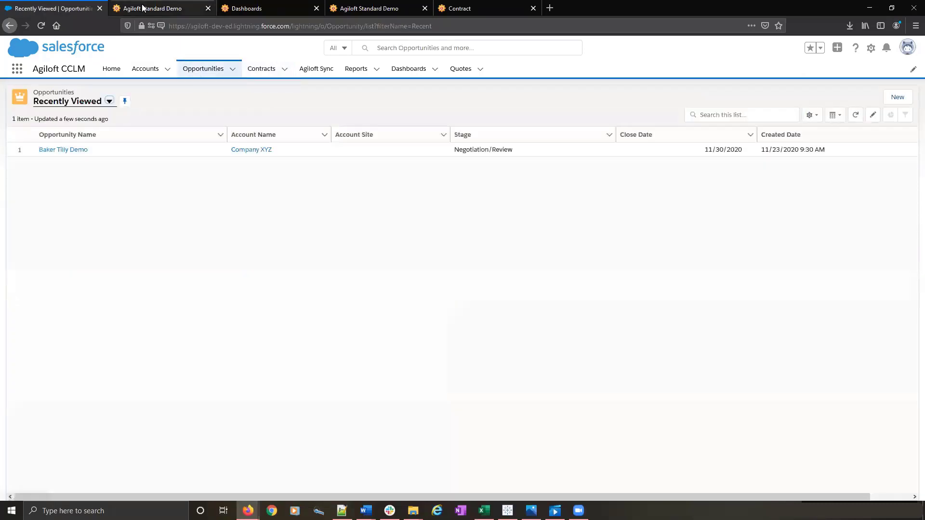
# - Switch to Agiloft, open the Baker Tilly Contract record and review its contract attachments
pyautogui.click(146, 8)
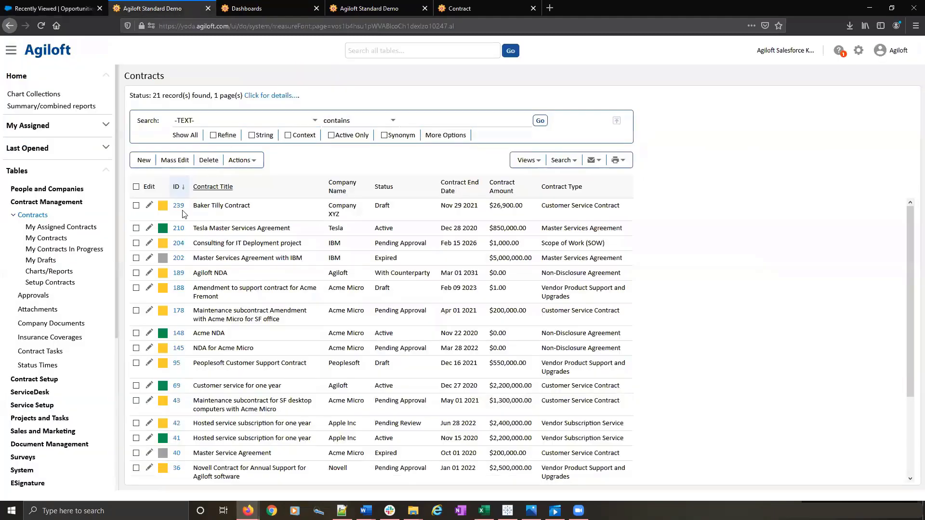
pyautogui.click(150, 207)
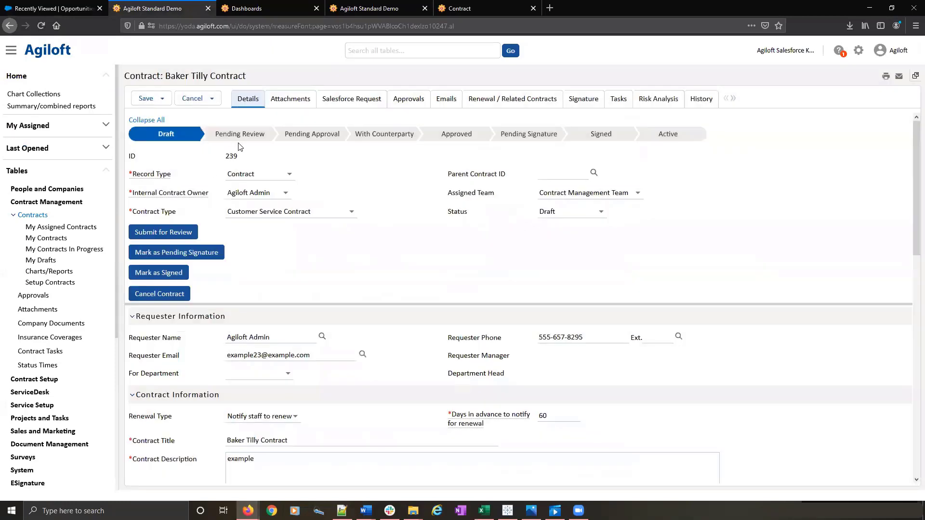
pyautogui.click(298, 103)
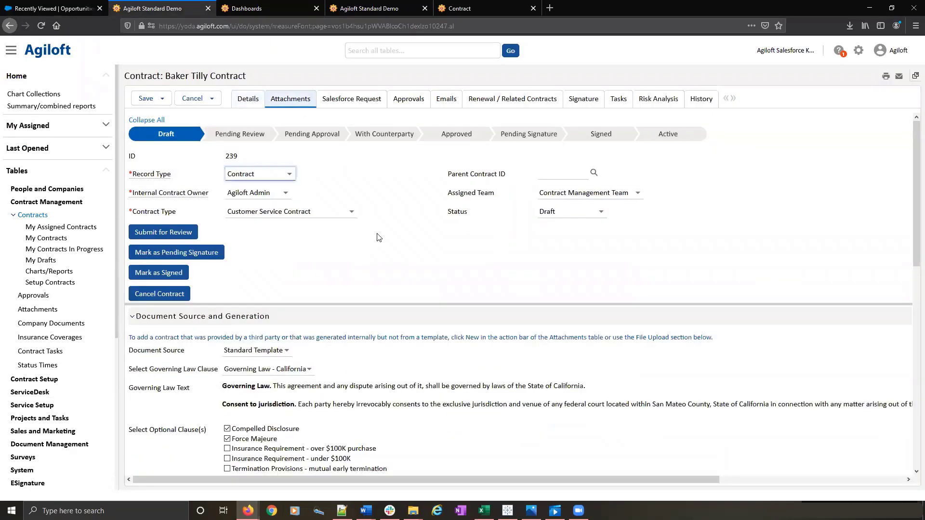
pyautogui.scroll(-10, 380, 237)
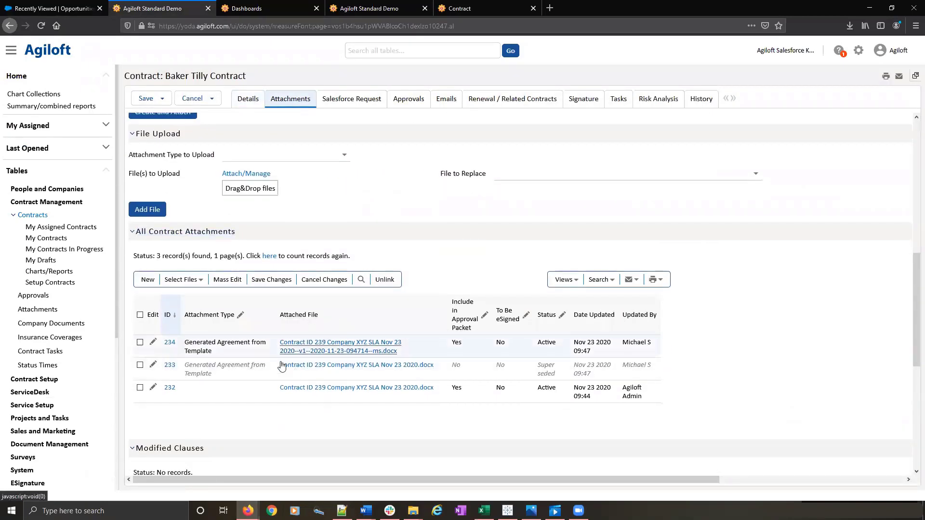
pyautogui.scroll(10, 359, 334)
# - Review the opportunity information and products in the contract's Salesforce request, and leave the record without saving
pyautogui.click(361, 101)
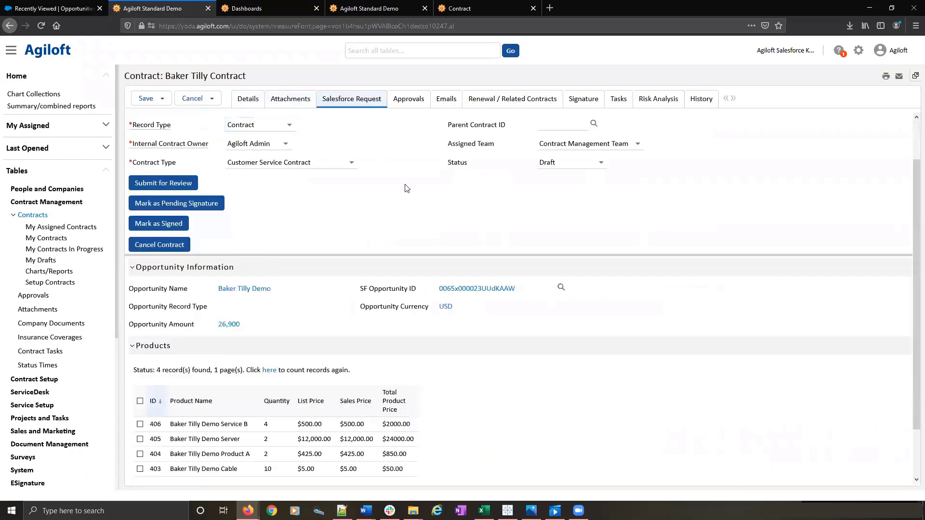
pyautogui.scroll(-2, 472, 303)
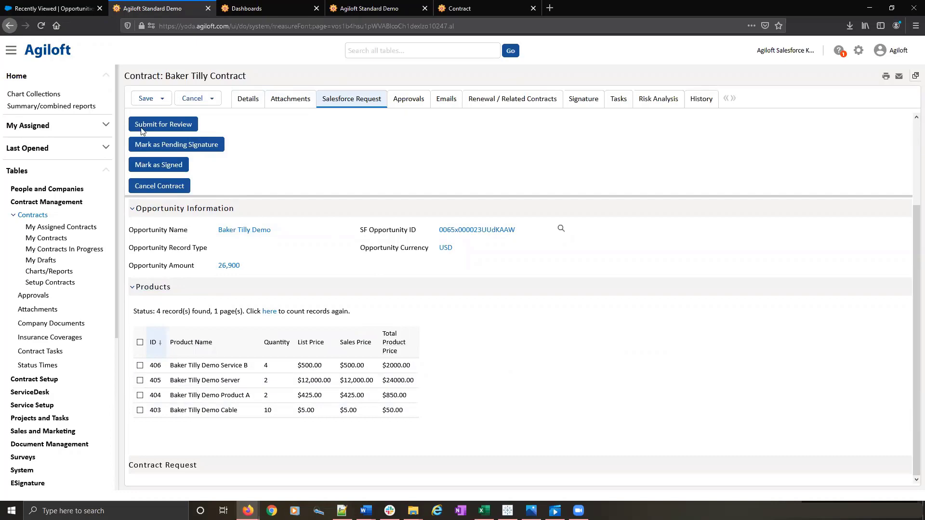
pyautogui.click(187, 99)
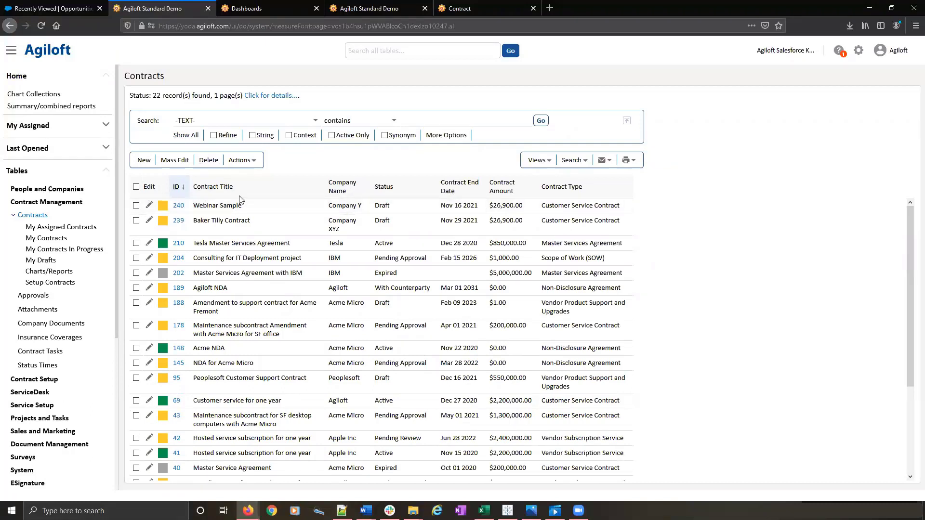
# - Switch back to Salesforce and preview the SLA file attached to the Webinar Sample contract under the Baker Tilly Demo opportunity
pyautogui.click(60, 10)
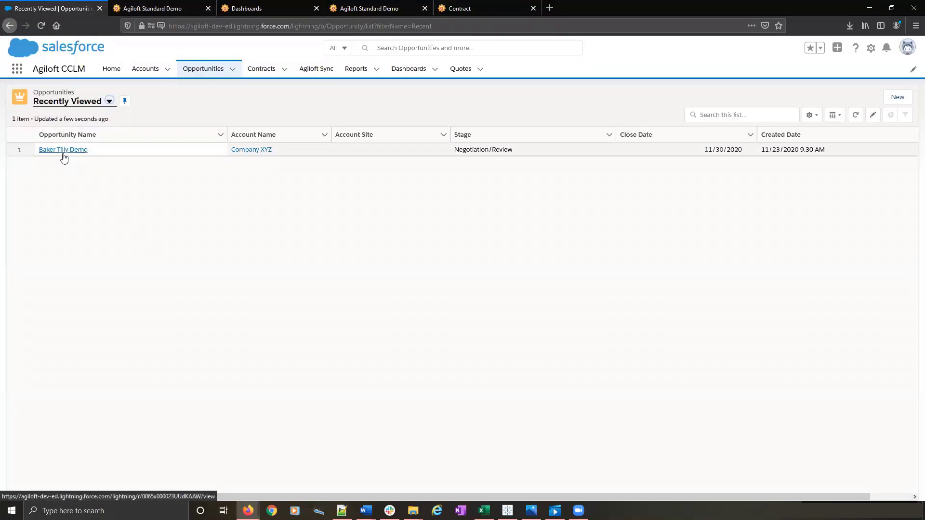
pyautogui.click(63, 150)
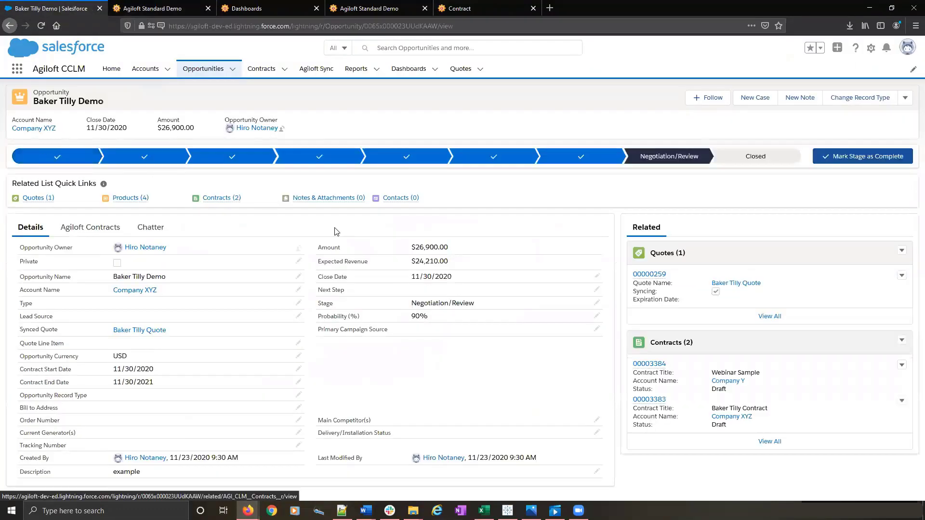
pyautogui.click(651, 364)
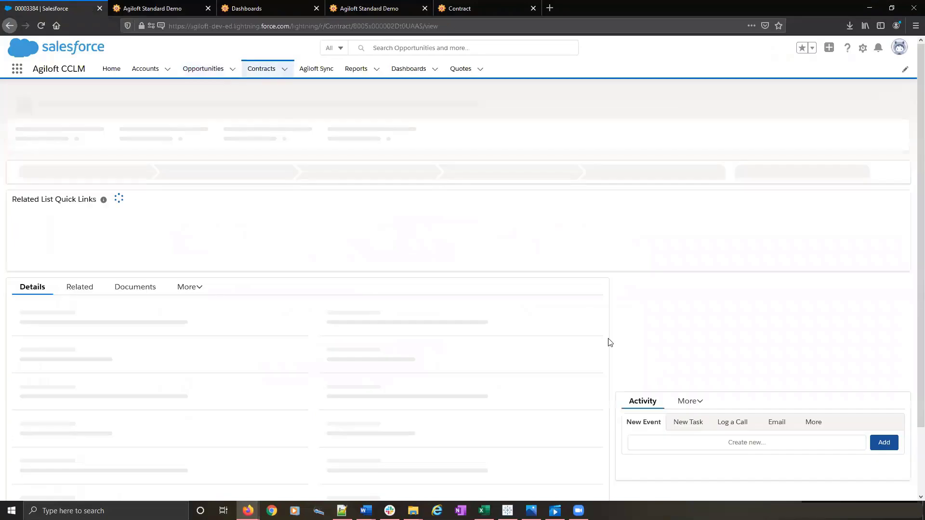
pyautogui.click(126, 198)
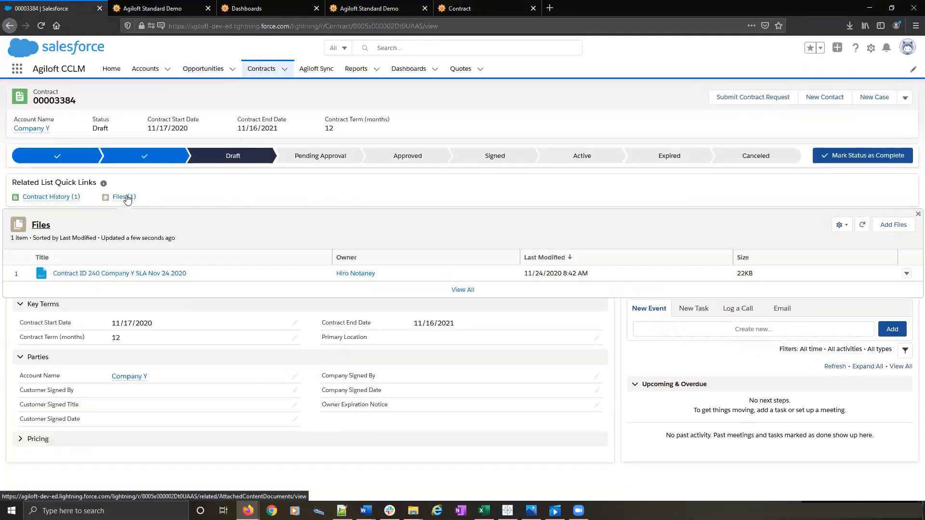
pyautogui.click(113, 273)
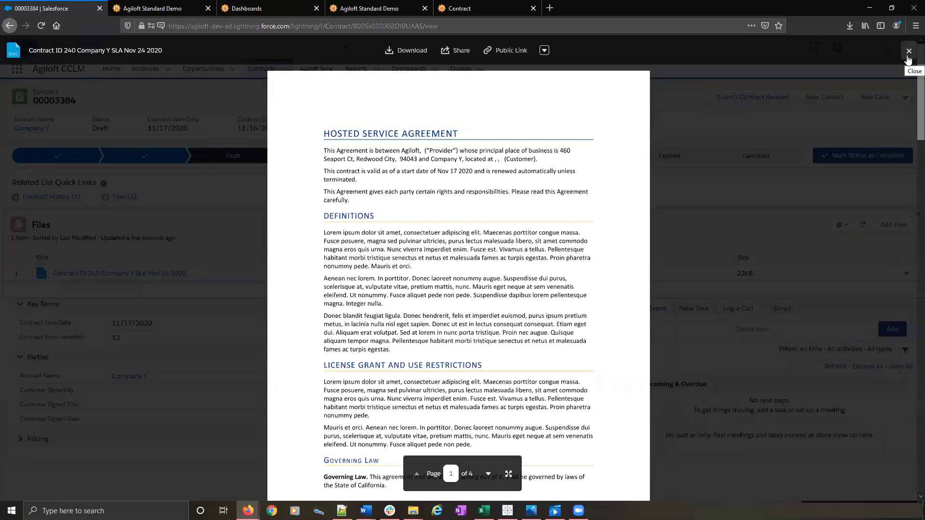
# - Close the SLA file preview and view the Legal Ops dashboard in Agiloft
pyautogui.click(909, 52)
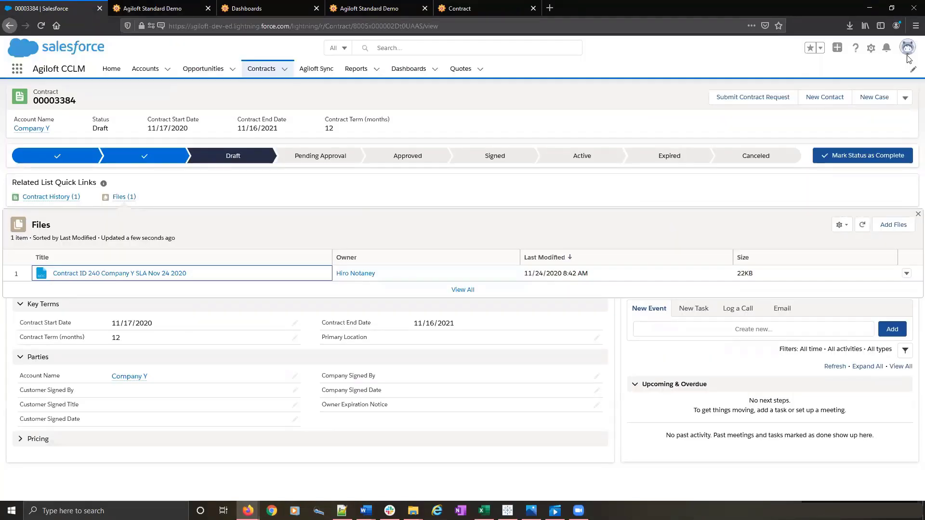
pyautogui.click(285, 5)
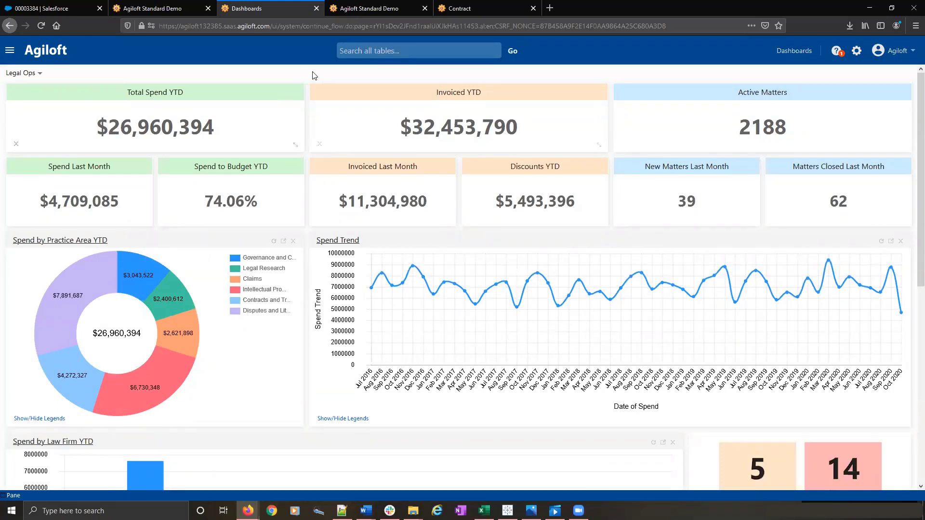
# - Open the saved search "Active Contract expiring within next 12 months (C)" in Agiloft Standard Demo for editing and make it available to Tableau
pyautogui.click(357, 8)
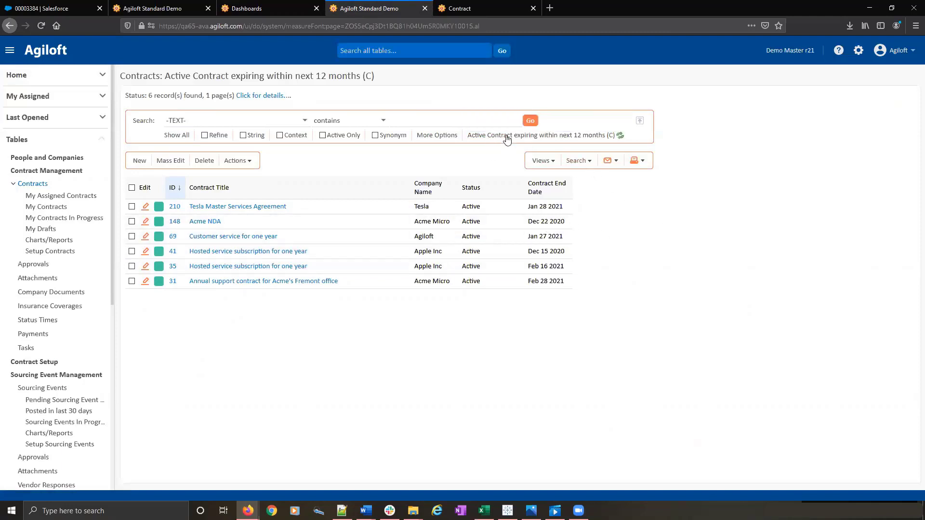
pyautogui.click(589, 162)
pyautogui.click(605, 88)
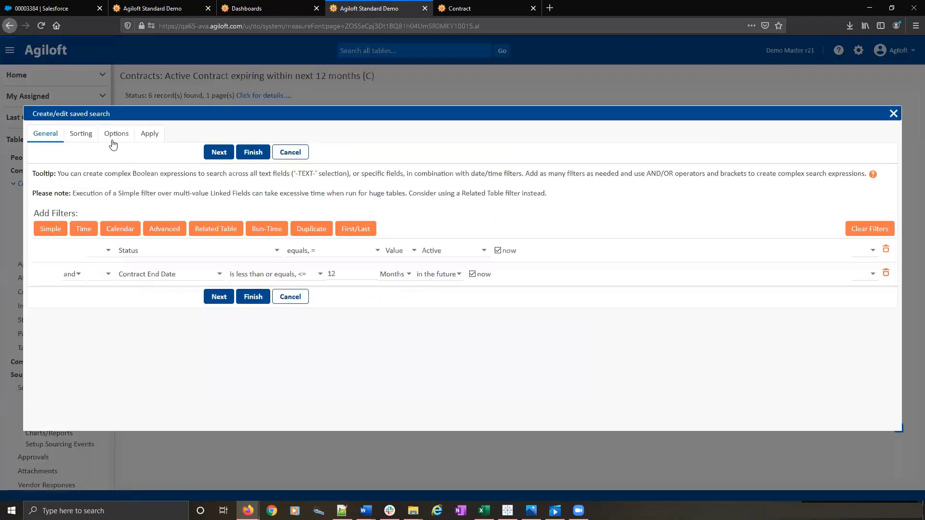
pyautogui.click(116, 134)
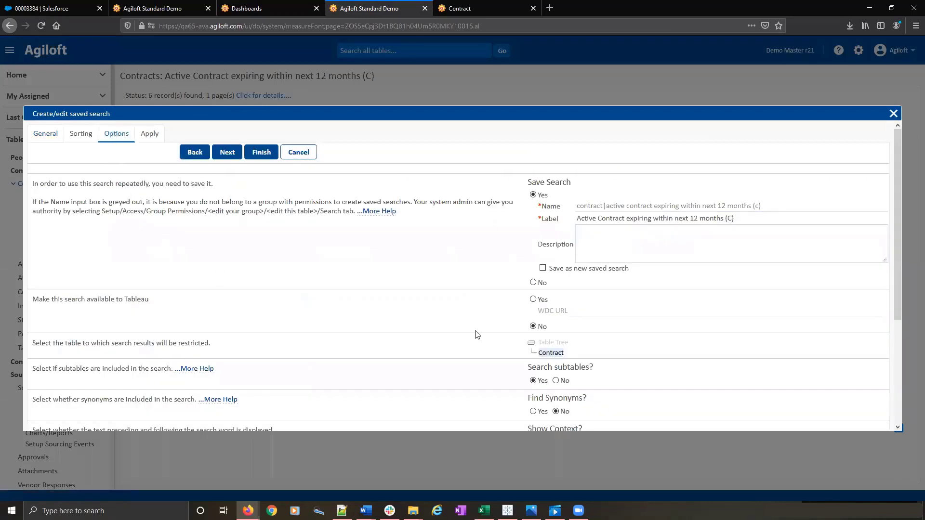
pyautogui.click(533, 301)
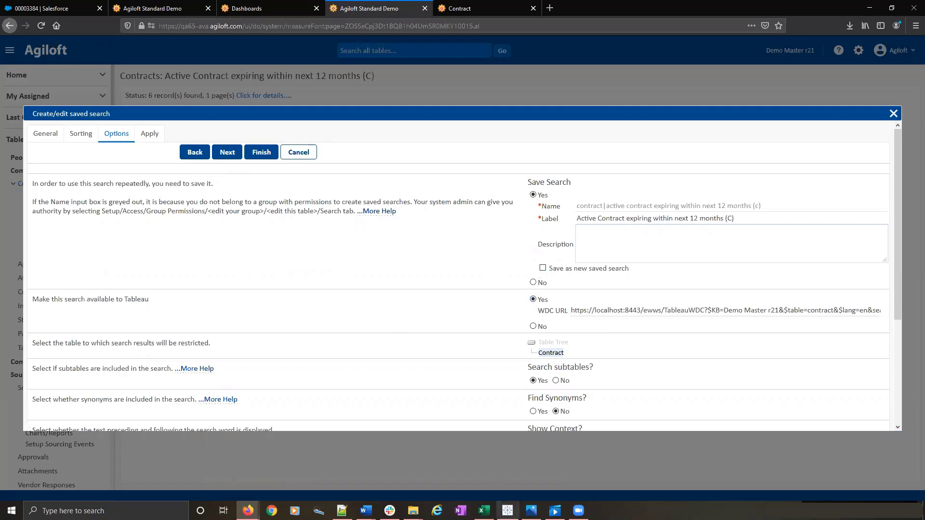
# - Switch to Tableau, open the Web Data Connector for a new data source, and close it without connecting
pyautogui.moveTo(507, 511)
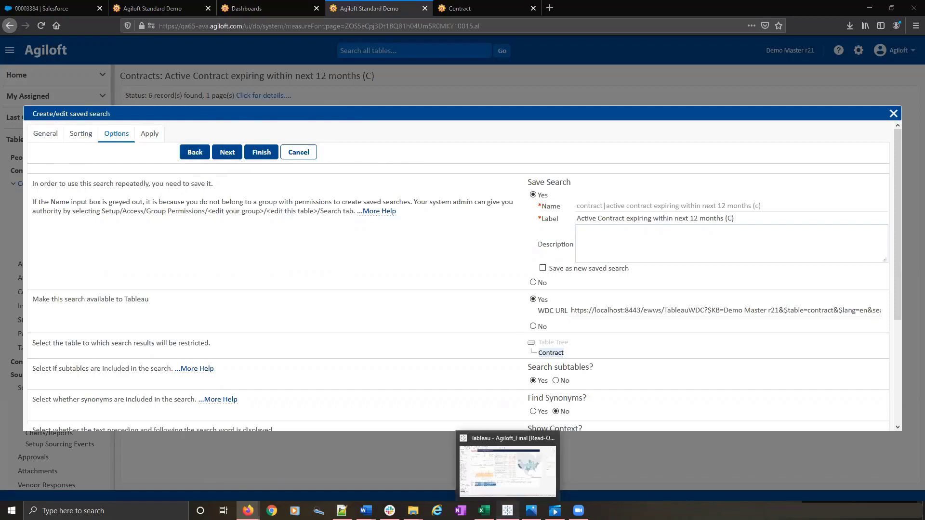
pyautogui.click(507, 511)
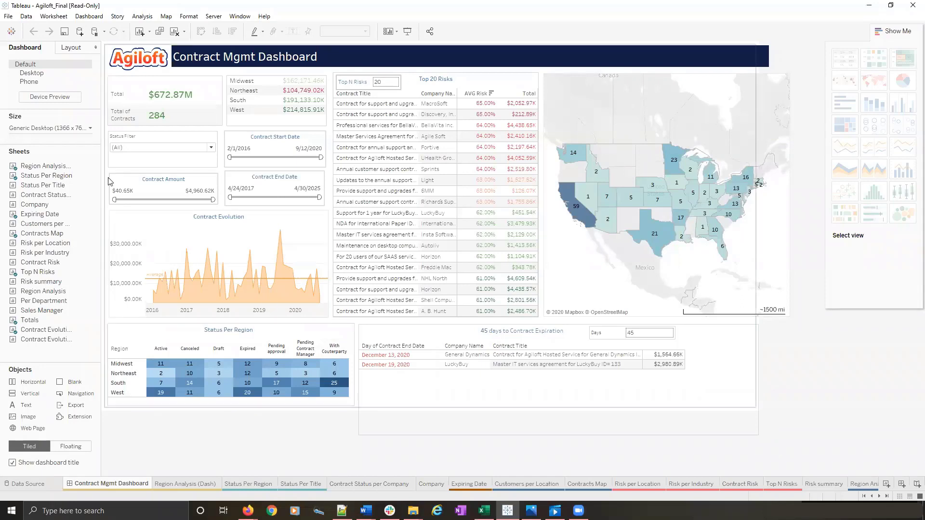
pyautogui.click(26, 16)
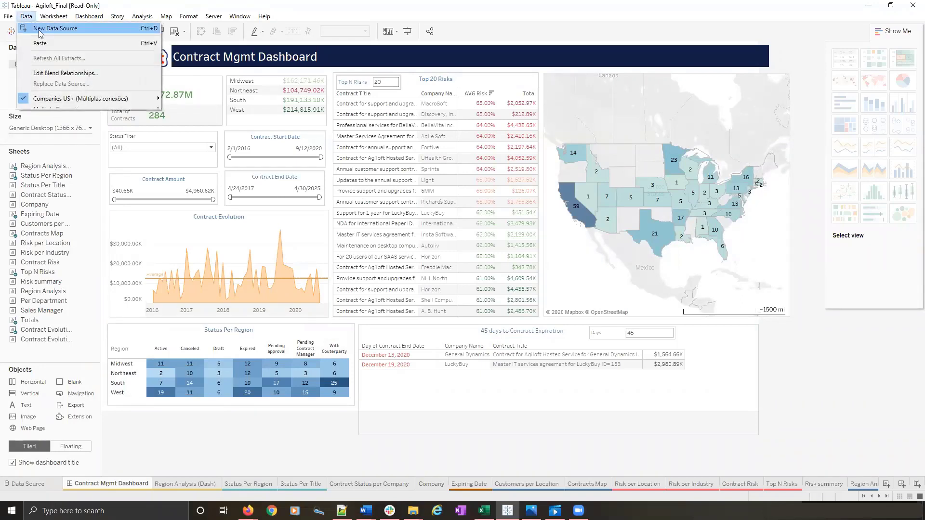
pyautogui.click(39, 30)
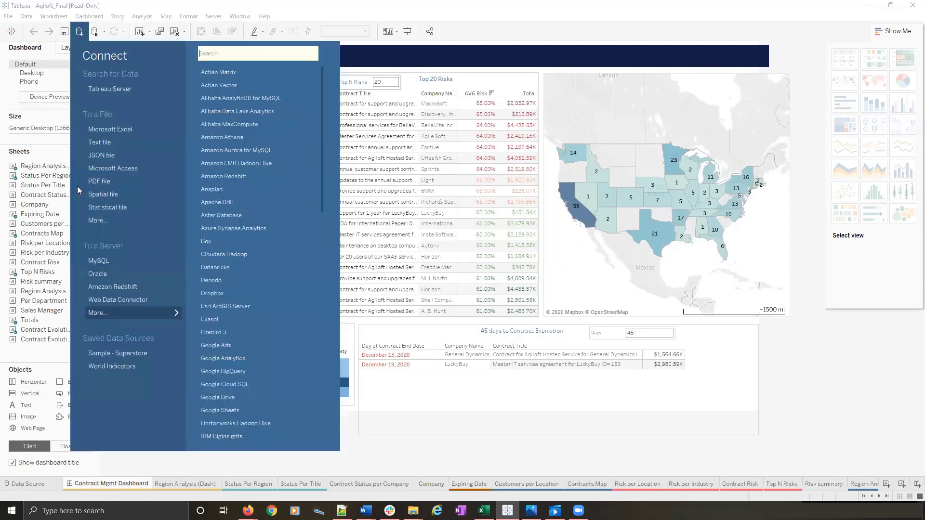
pyautogui.click(103, 302)
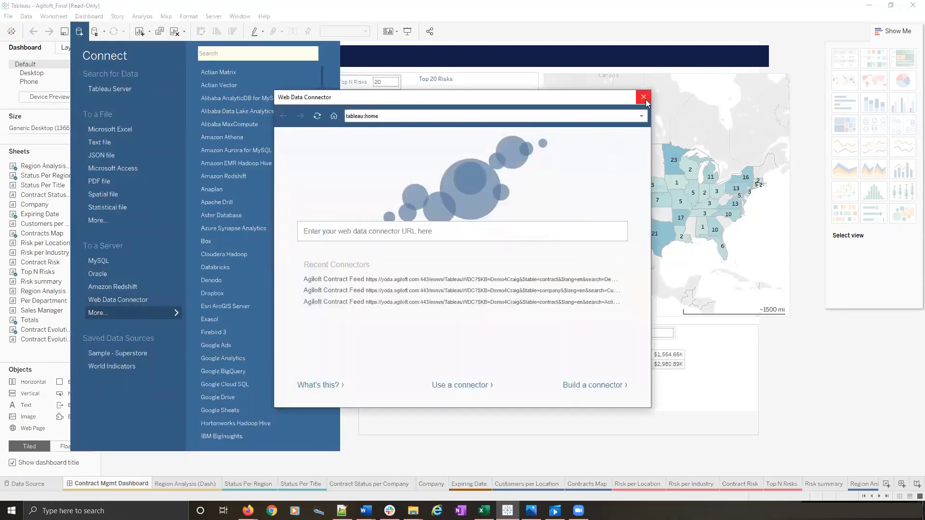
pyautogui.click(644, 98)
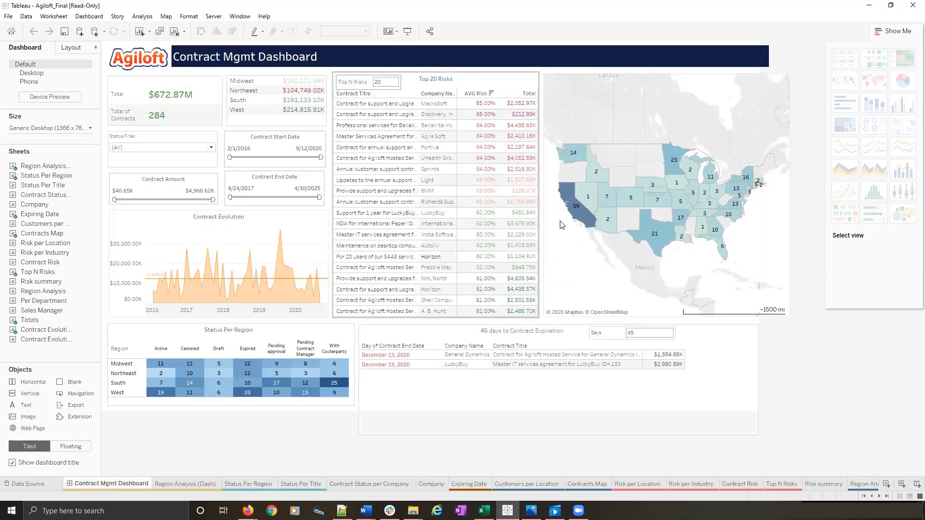
# - Try the Contract End Date filter on the Contract Mgmt Dashboard, return to Agiloft and cancel the saved search edit
pyautogui.moveTo(572, 207)
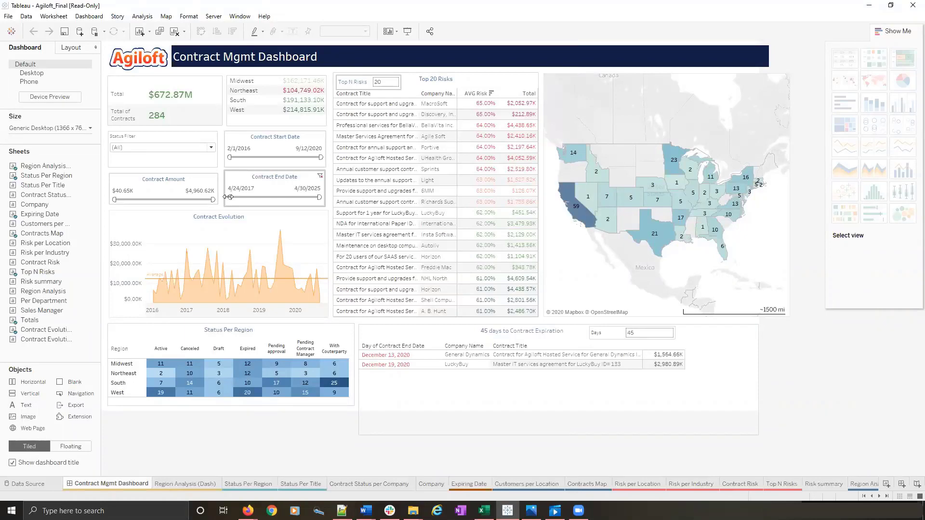
pyautogui.moveTo(228, 197)
pyautogui.mouseDown()
pyautogui.moveTo(261, 197)
pyautogui.moveTo(225, 196)
pyautogui.mouseUp()
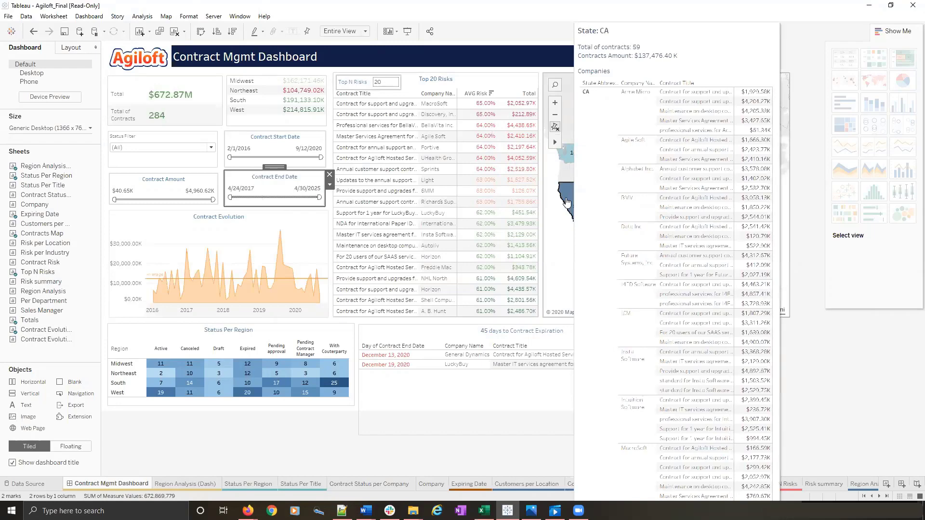
pyautogui.click(868, 6)
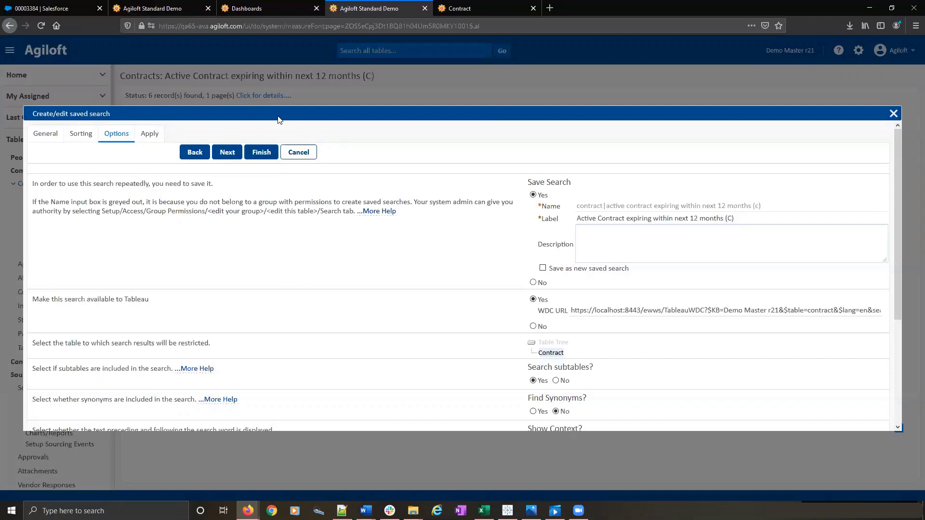
pyautogui.click(304, 154)
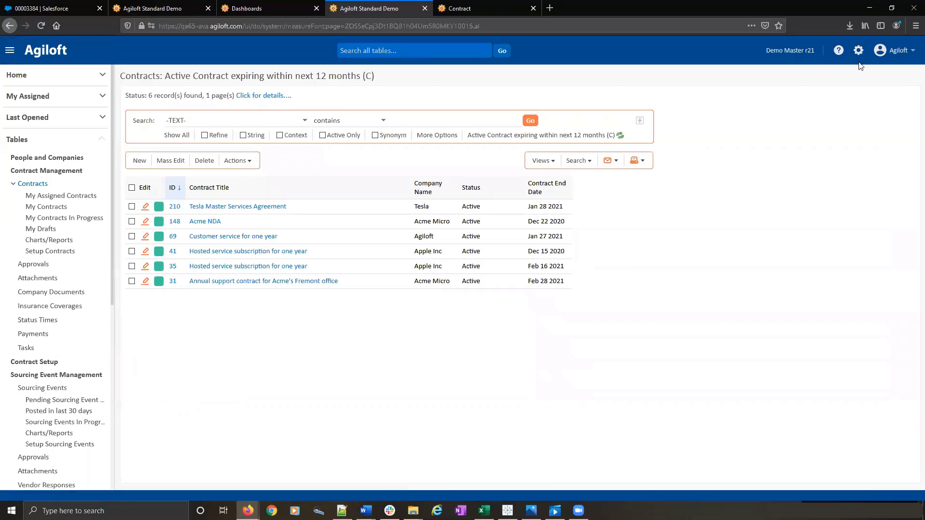
# - Switch to the r22 GUI Updates video and play it with the sound muted
pyautogui.click(910, 55)
pyautogui.click(555, 511)
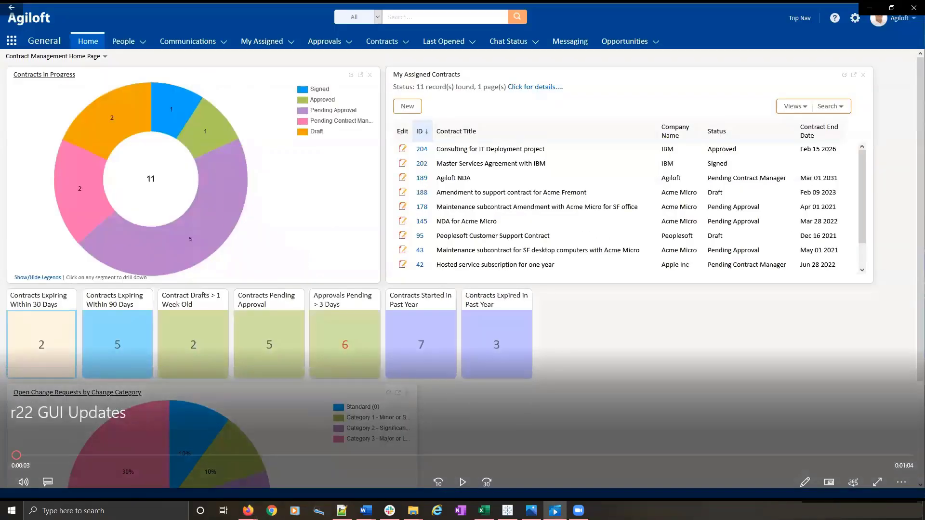
pyautogui.click(464, 484)
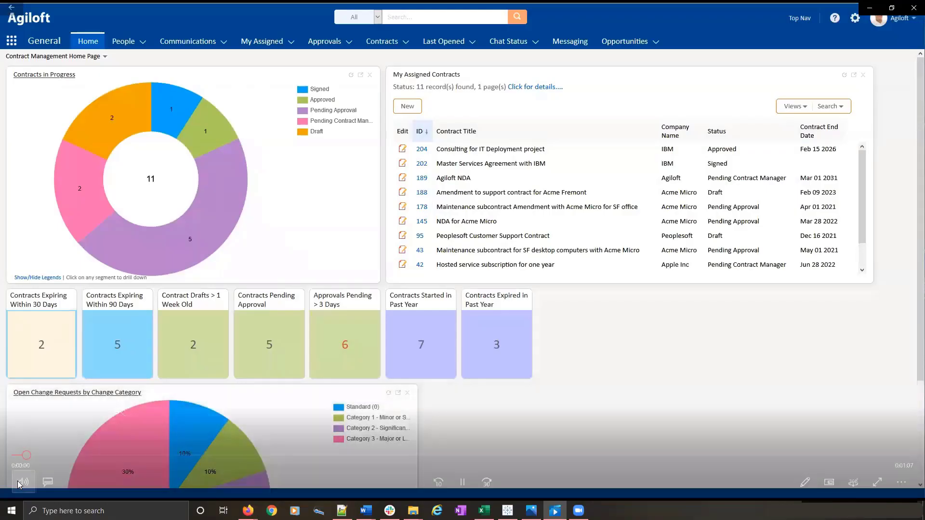
pyautogui.click(20, 484)
pyautogui.click(17, 450)
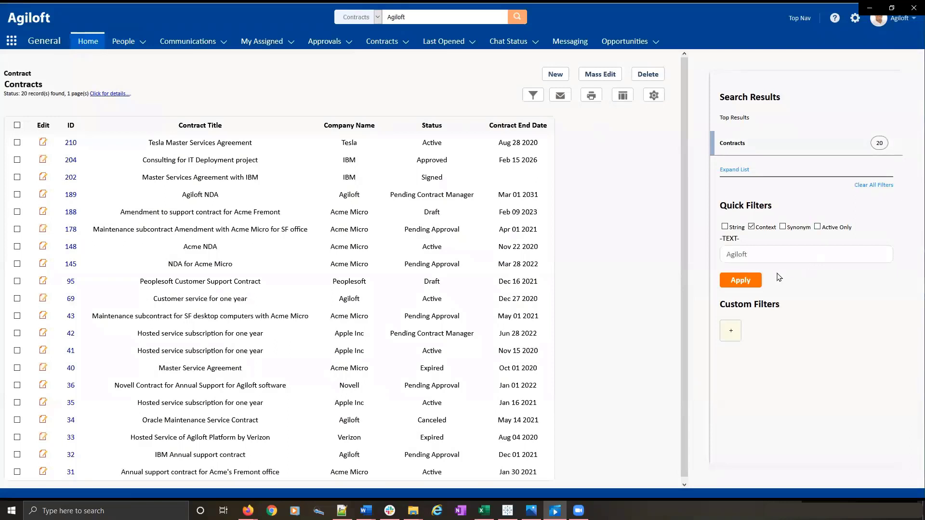
# - Add a custom filter for Status equals Active to the contract search results, and return to the Agiloft contracts list in the browser
pyautogui.click(731, 331)
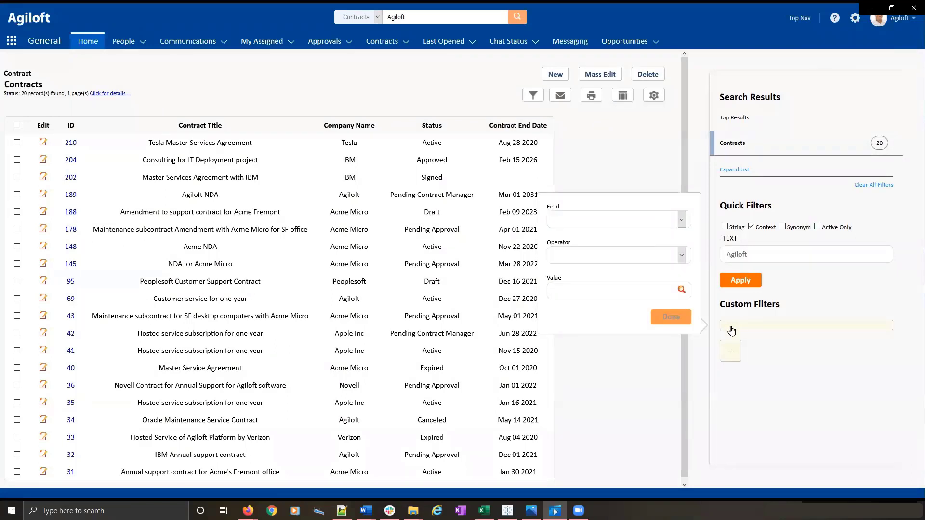
pyautogui.click(681, 220)
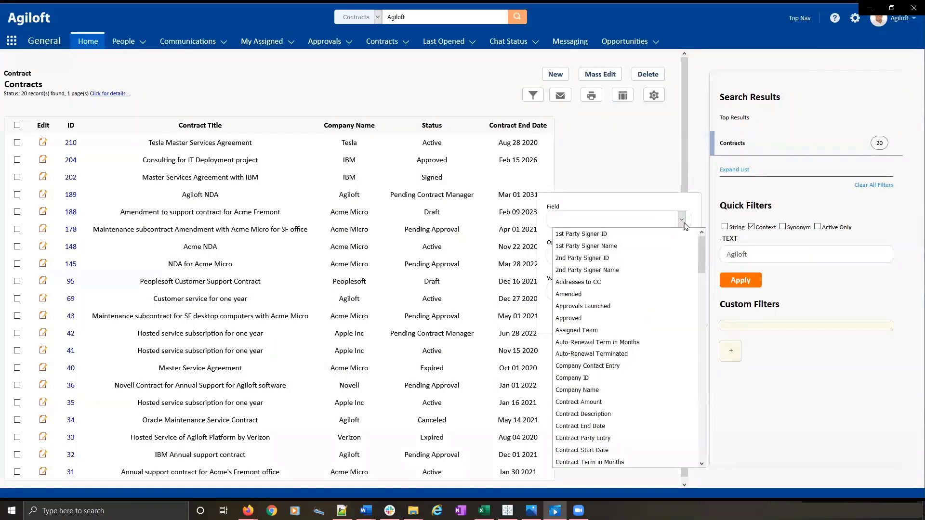
pyautogui.moveTo(700, 251); pyautogui.dragTo(707, 436)
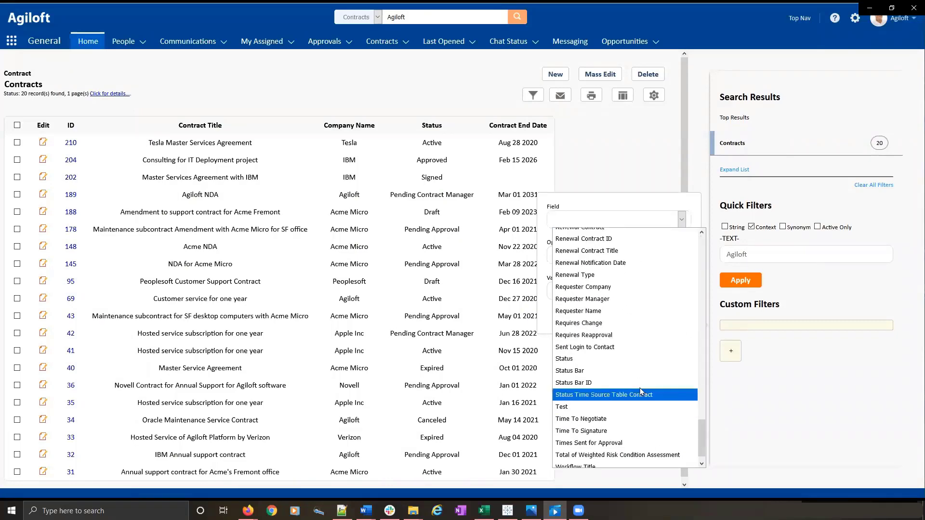
pyautogui.click(610, 359)
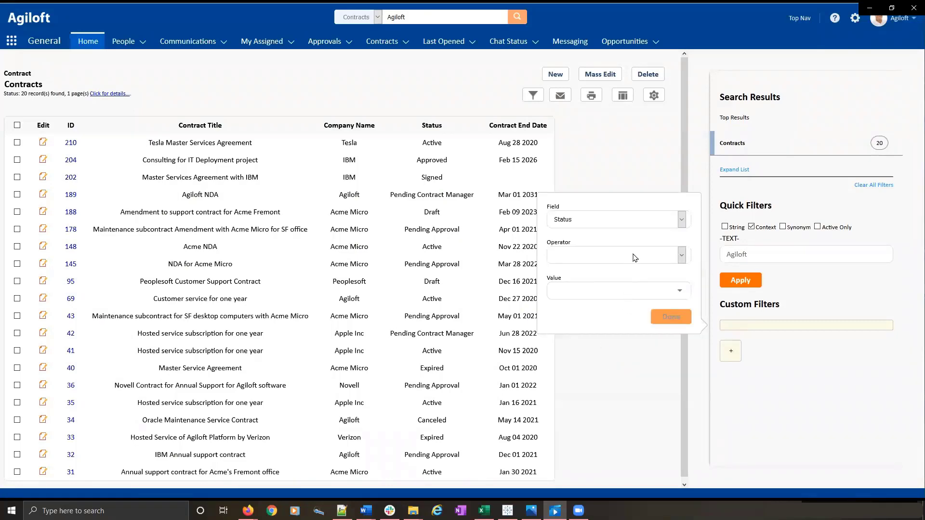
pyautogui.click(634, 258)
pyautogui.click(622, 269)
pyautogui.click(615, 291)
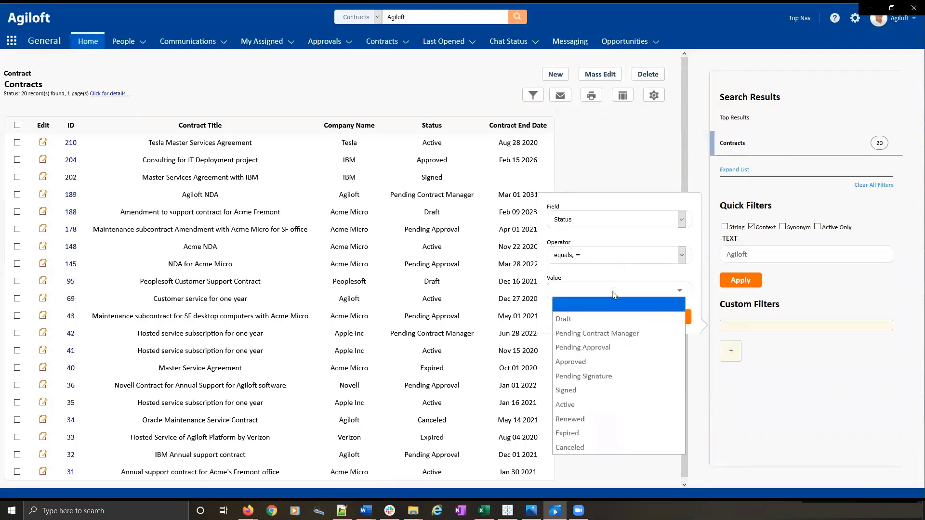
pyautogui.click(595, 404)
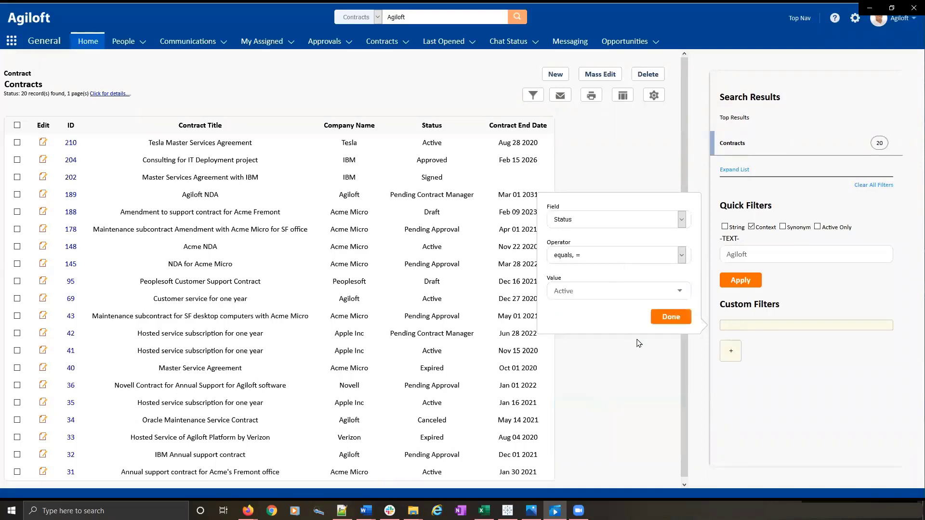
pyautogui.click(671, 318)
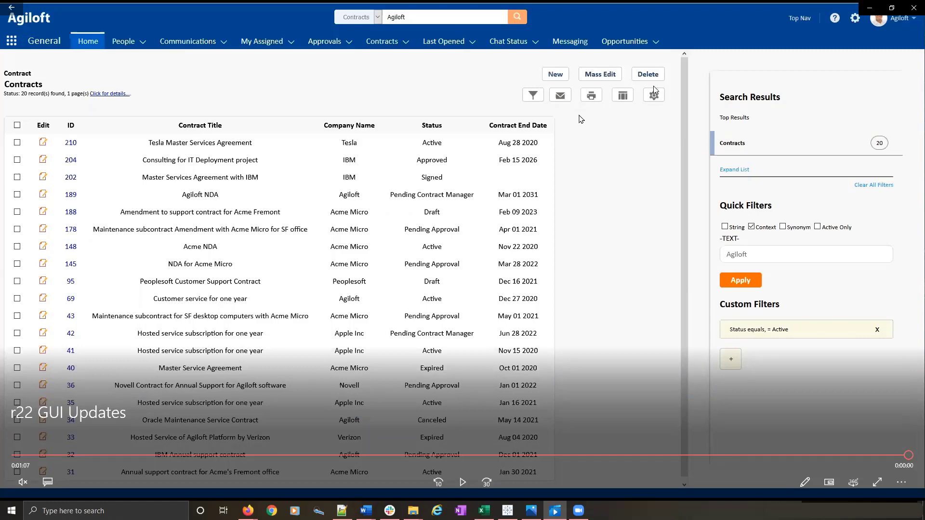
pyautogui.click(869, 10)
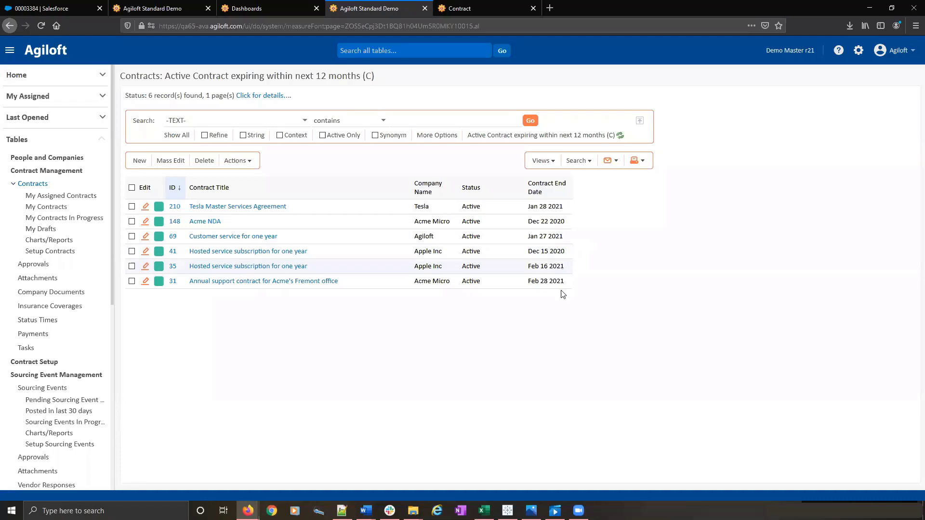
# - Switch to Photos, look through the images Boomi 1 to Boomi 4 of the Agiloft integration, and return to Agiloft
pyautogui.click(532, 511)
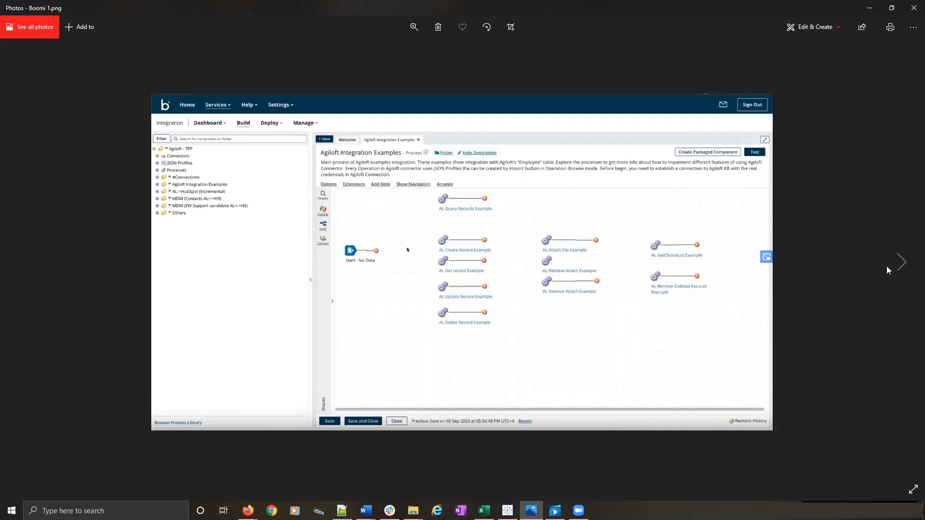
pyautogui.click(900, 263)
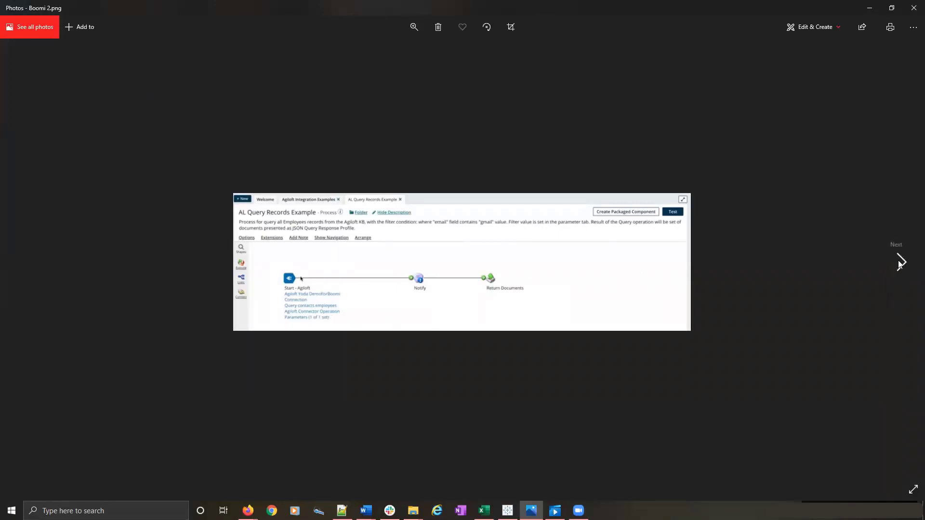
pyautogui.click(899, 263)
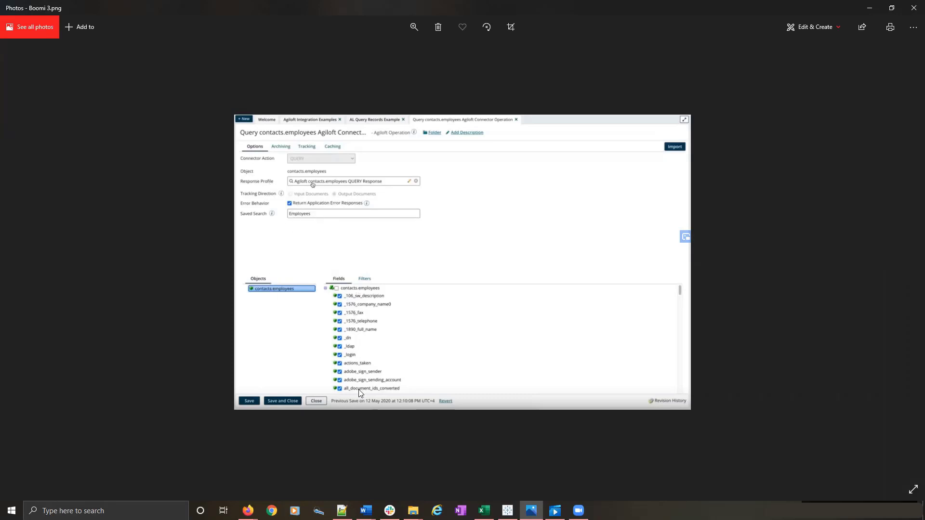
pyautogui.click(900, 266)
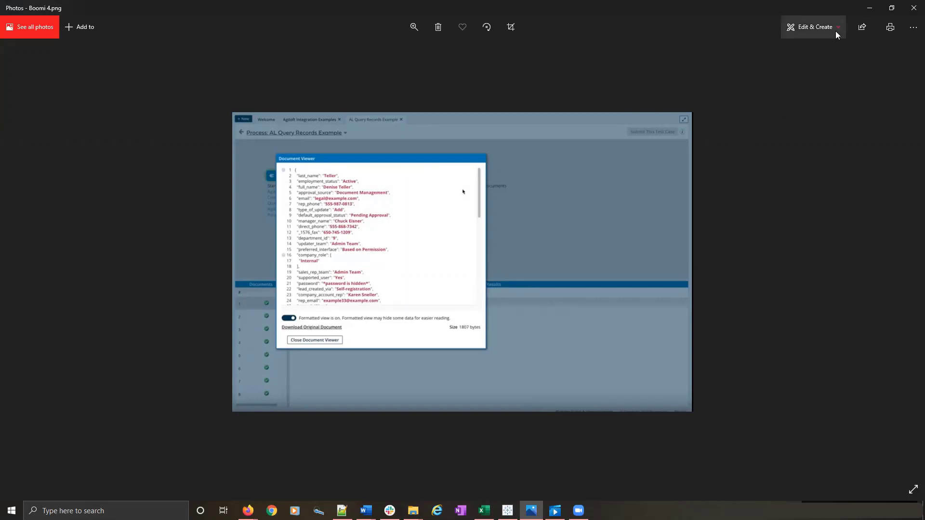
pyautogui.click(870, 8)
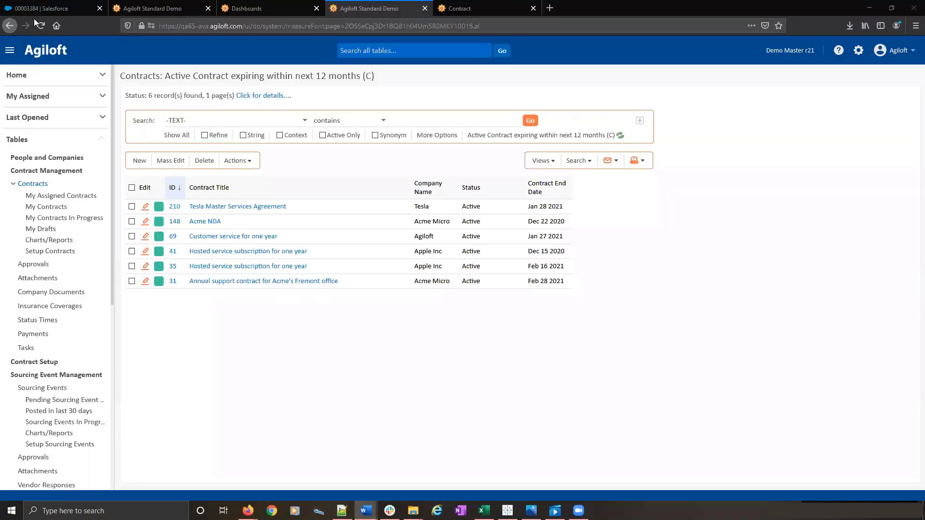
# - Review the contract details of the Webinar MSA record and go back to its attachments
pyautogui.click(458, 8)
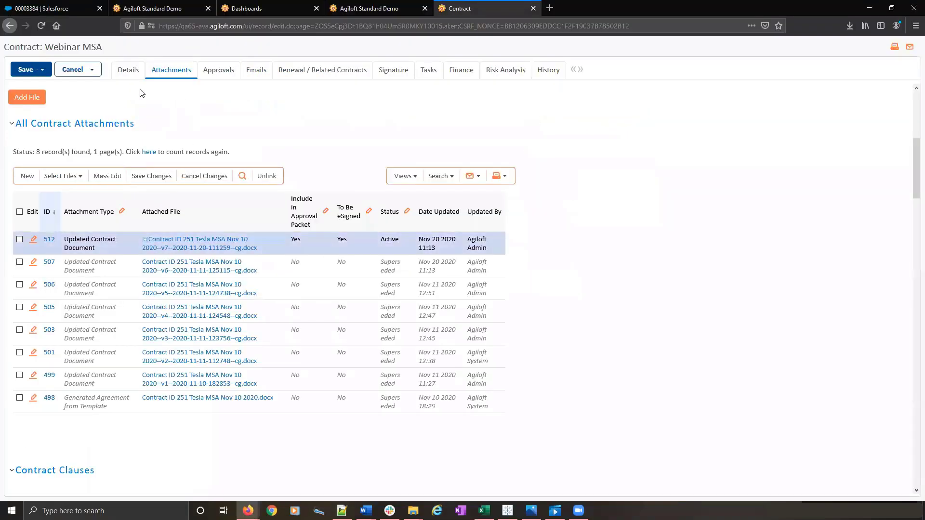
pyautogui.click(120, 70)
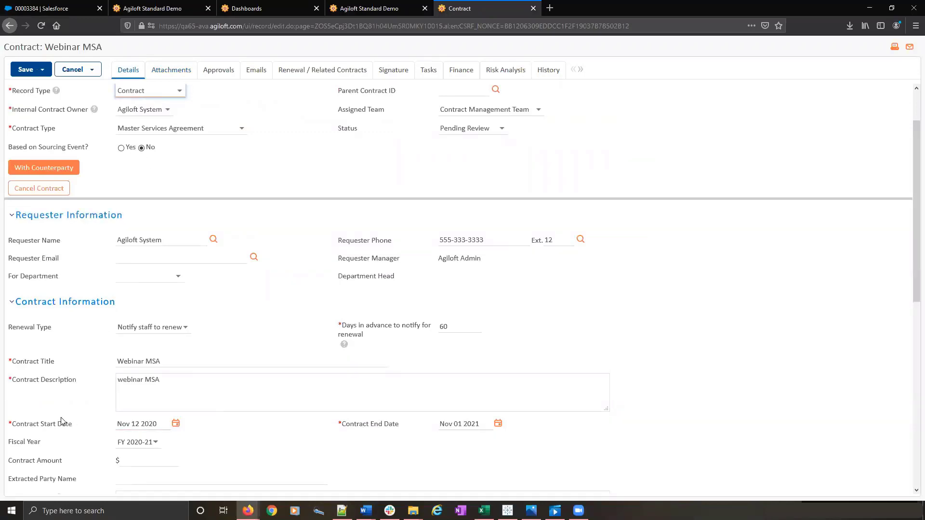
pyautogui.click(150, 427)
pyautogui.click(169, 77)
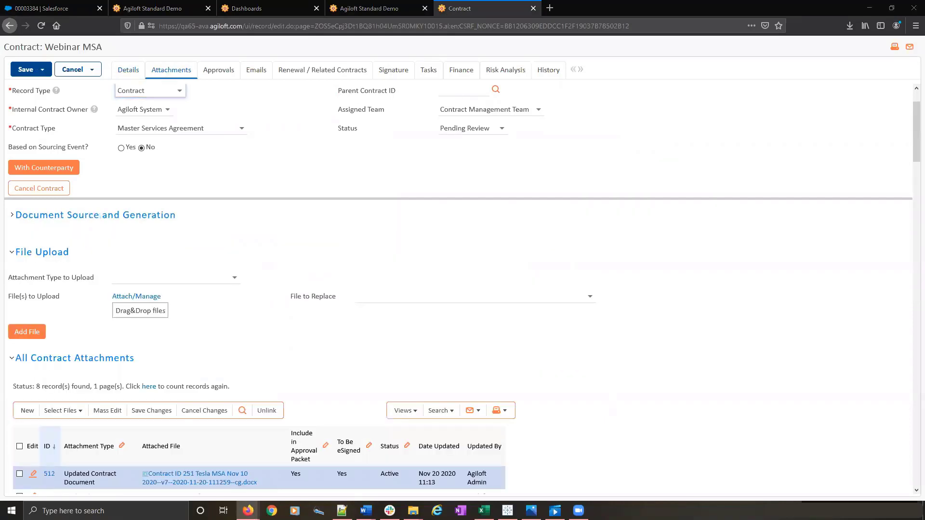
# - Switch to the Contract ID 251 document in Word and change the Contract Start Date in its introduction to Nov 19 2020
pyautogui.moveTo(454, 0); pyautogui.dragTo(455, 80)
pyautogui.click(727, 76)
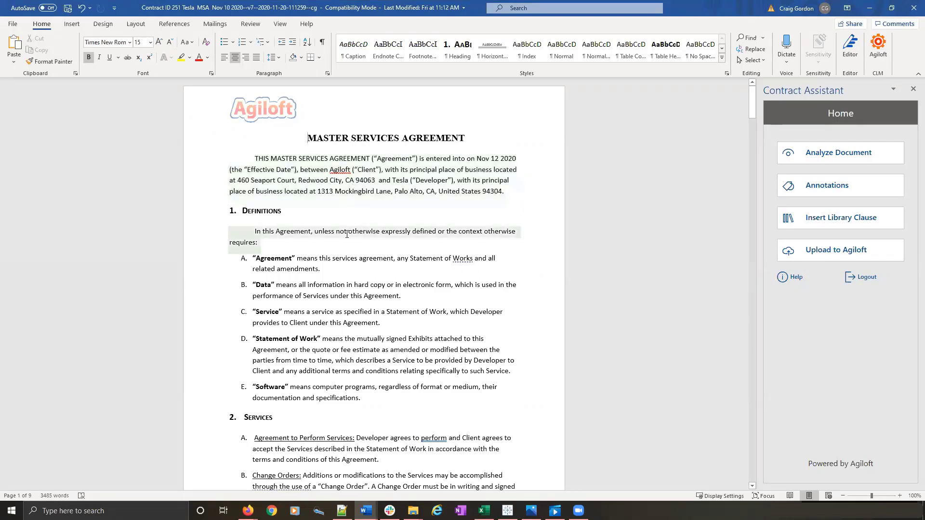
pyautogui.click(344, 195)
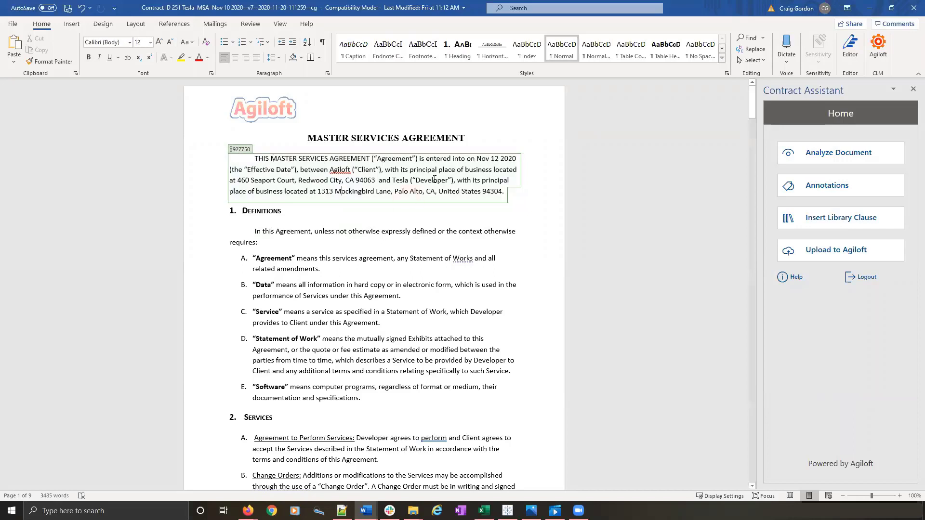
pyautogui.click(493, 159)
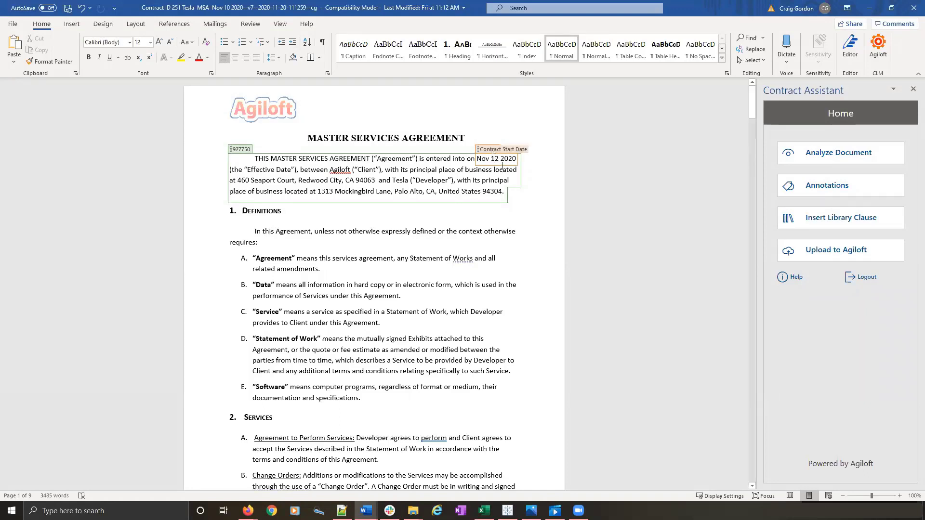
pyautogui.click(502, 165)
pyautogui.press('BackSpace')
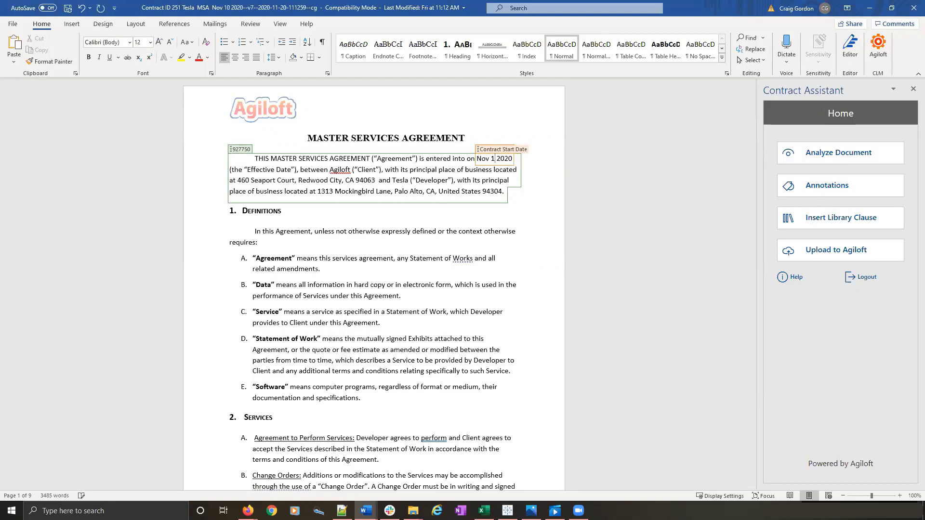
pyautogui.write('9')
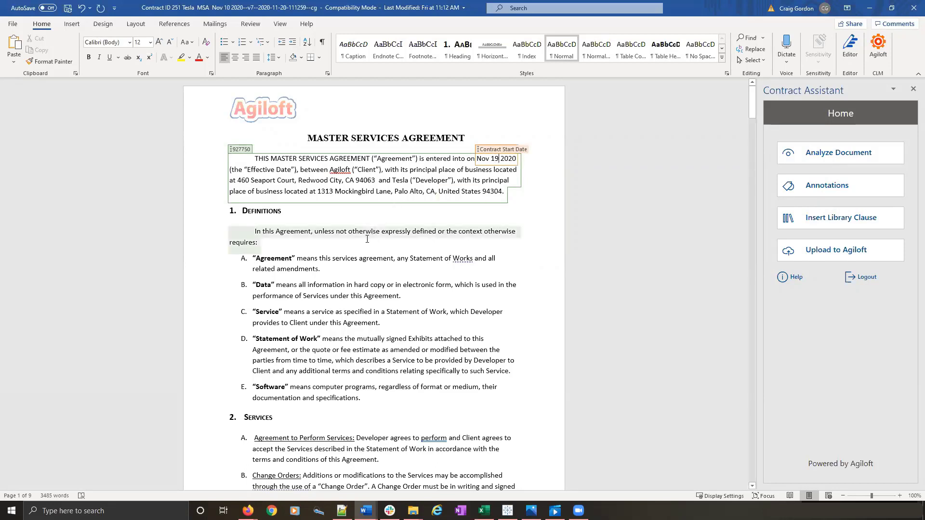
# - Remove the word "not" from the opening sentence of the Definitions section
pyautogui.click(348, 230)
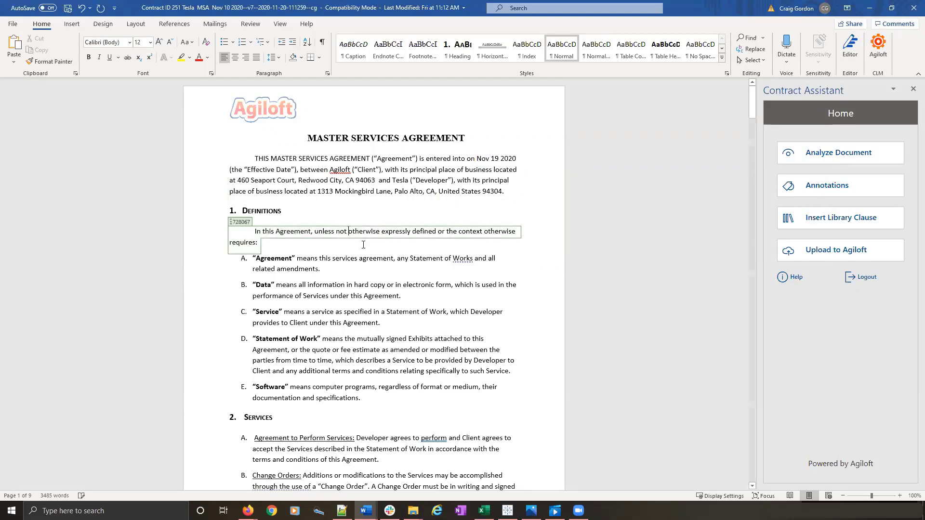
pyautogui.press('BackSpace')
pyautogui.press('BackSpace')
pyautogui.press('BackSpace')
pyautogui.press('BackSpace')
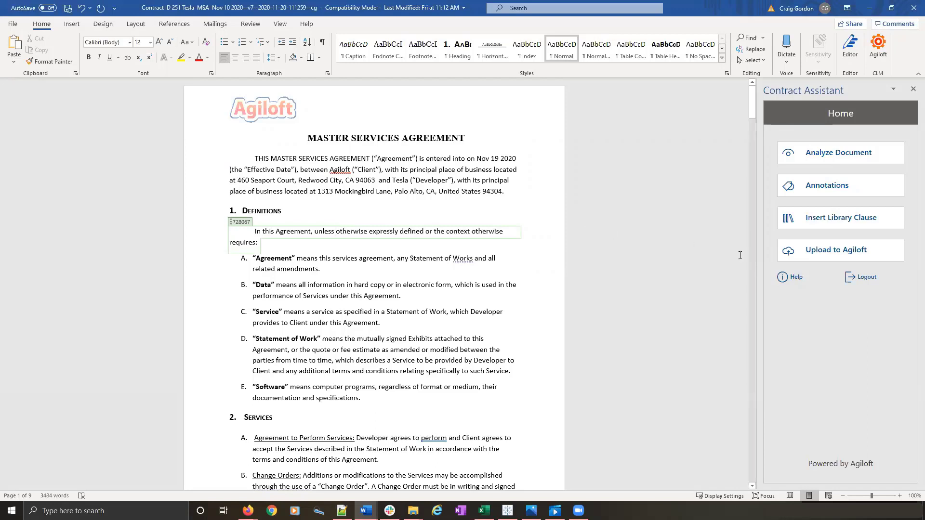
# - Sync the updated Introduction, Contract Start Date and Definition annotations to Agiloft, and close the document with its changes saved
pyautogui.click(826, 258)
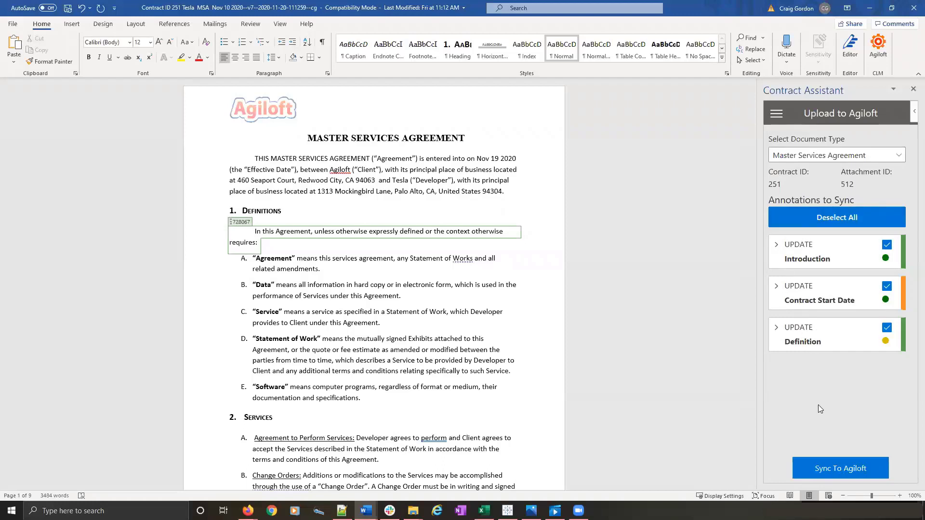
pyautogui.click(828, 468)
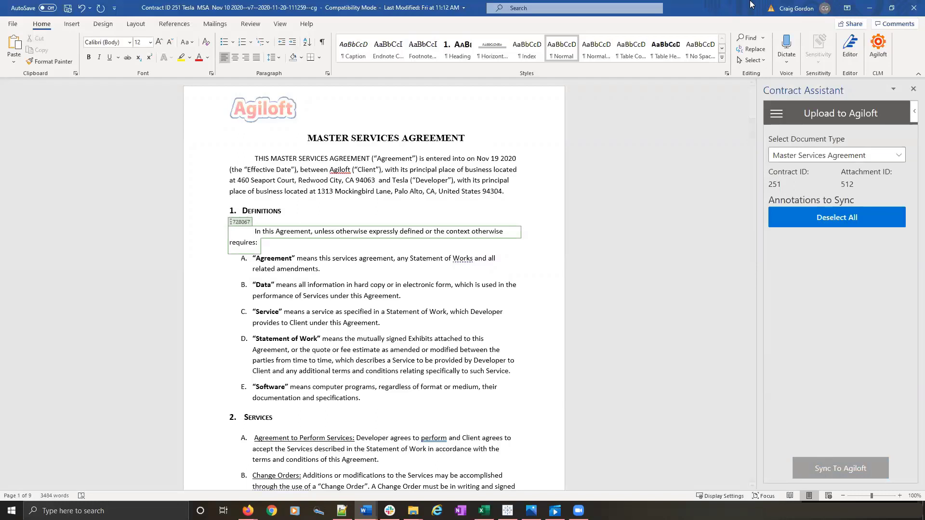
pyautogui.click(909, 13)
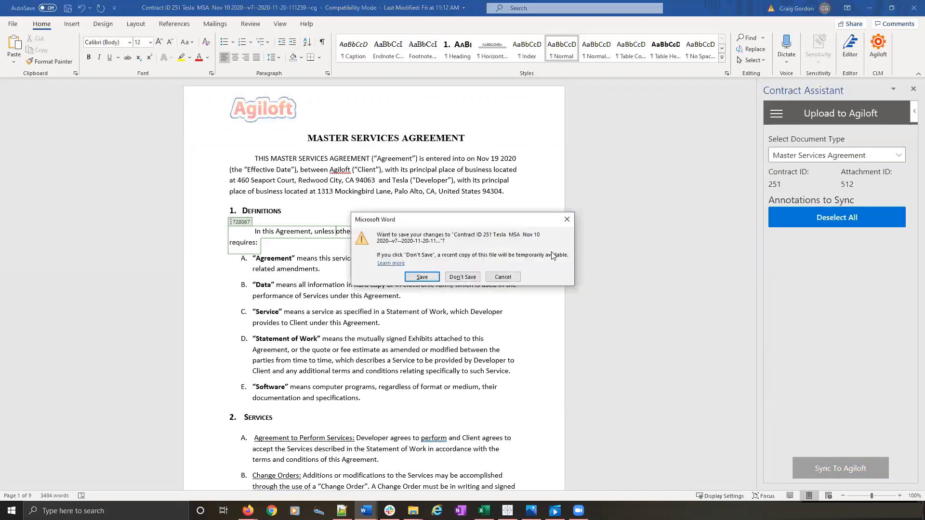
pyautogui.click(422, 278)
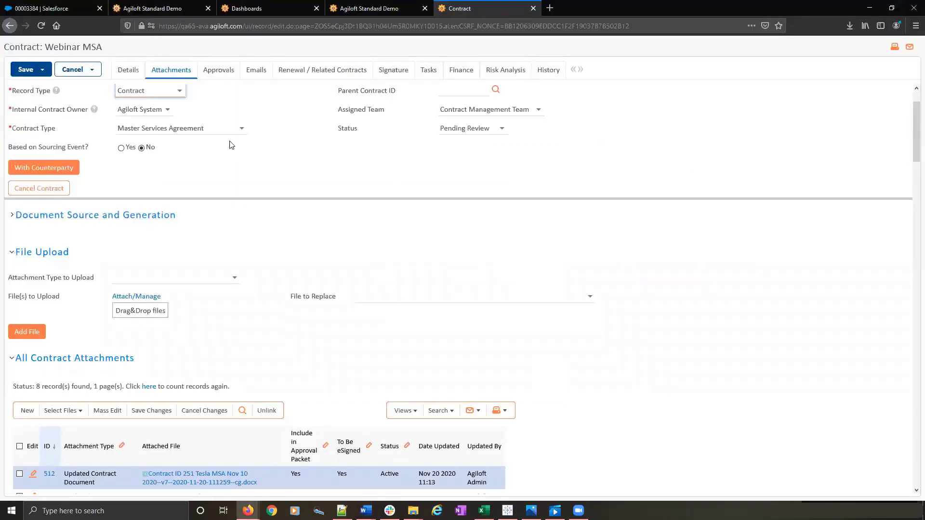
# - Check the contract attachments list and save the Webinar MSA record while keeping it open
pyautogui.scroll(-5, 401, 274)
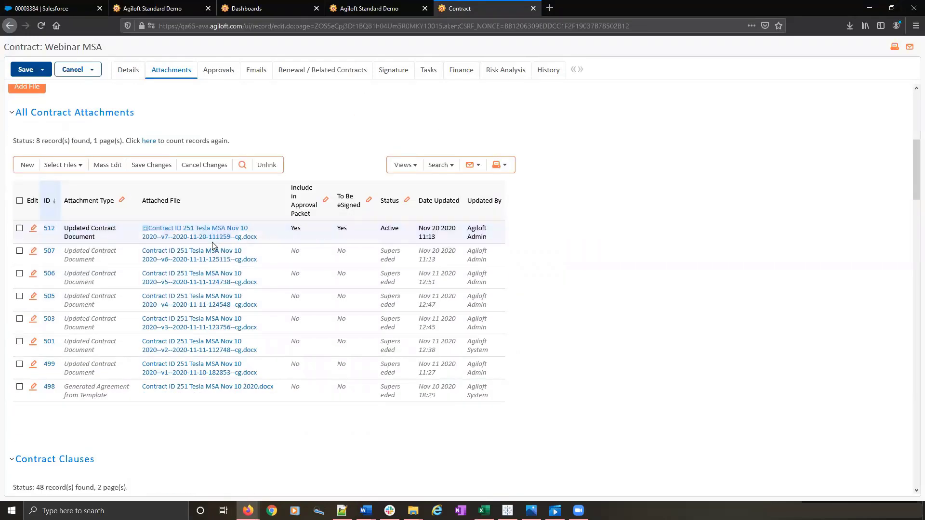
pyautogui.scroll(6, 212, 242)
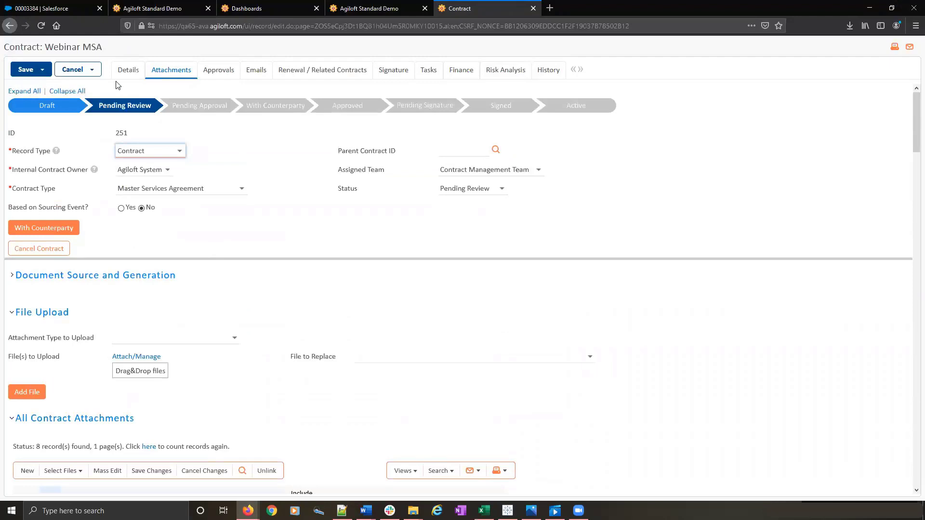
pyautogui.click(47, 70)
pyautogui.click(41, 86)
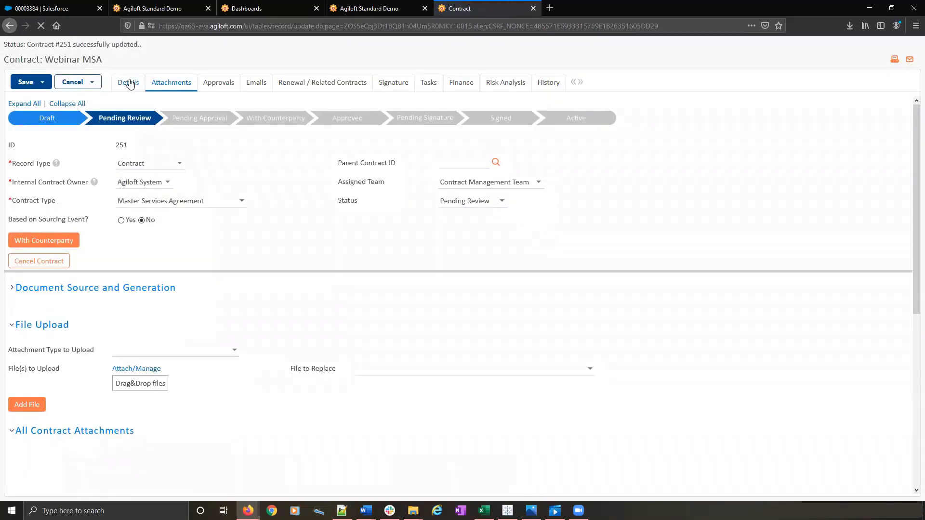
# - Check the contract start date in the details of the Webinar MSA record
pyautogui.click(128, 82)
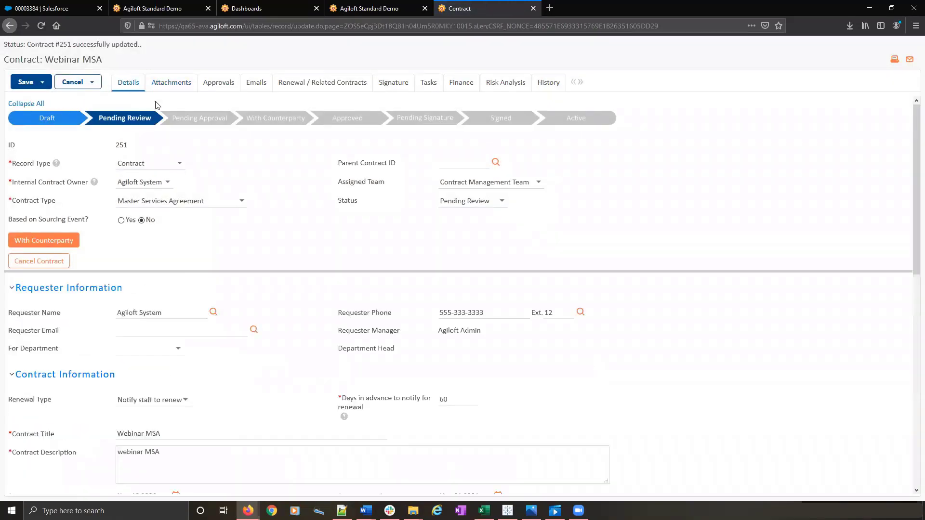
pyautogui.scroll(-7, 300, 249)
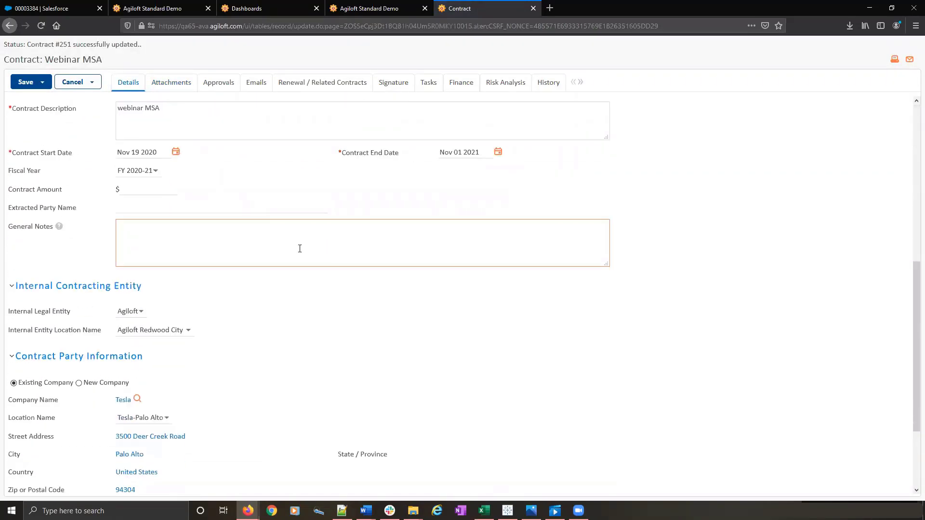
pyautogui.scroll(2, 300, 249)
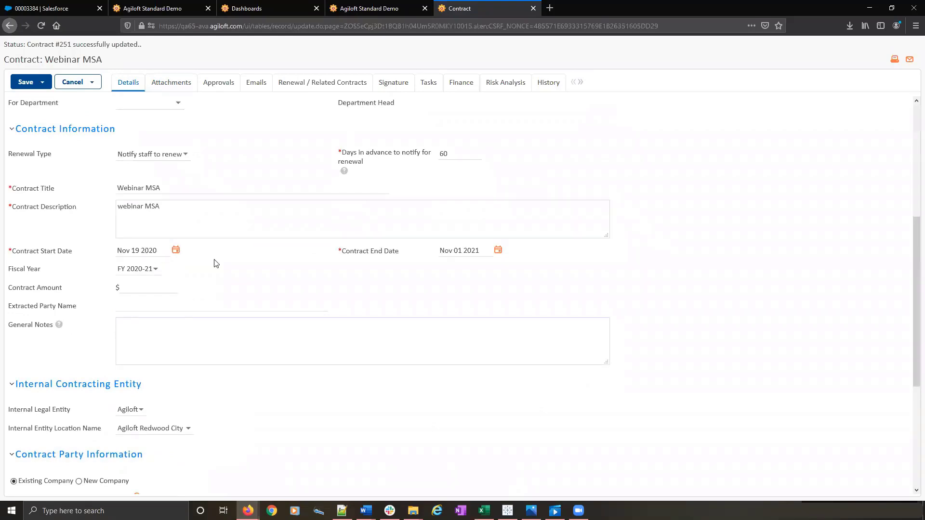
pyautogui.scroll(5, 215, 262)
# - Return to the record's attachments, review the document versions, and sort the Contract Clauses by Modified From Default with modified clauses first
pyautogui.click(162, 86)
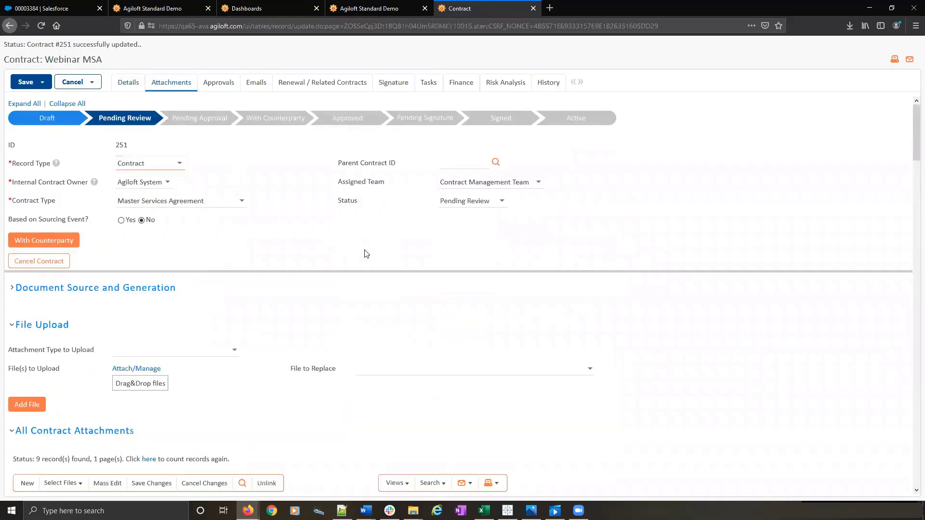
pyautogui.scroll(-10, 394, 291)
pyautogui.scroll(-2, 394, 291)
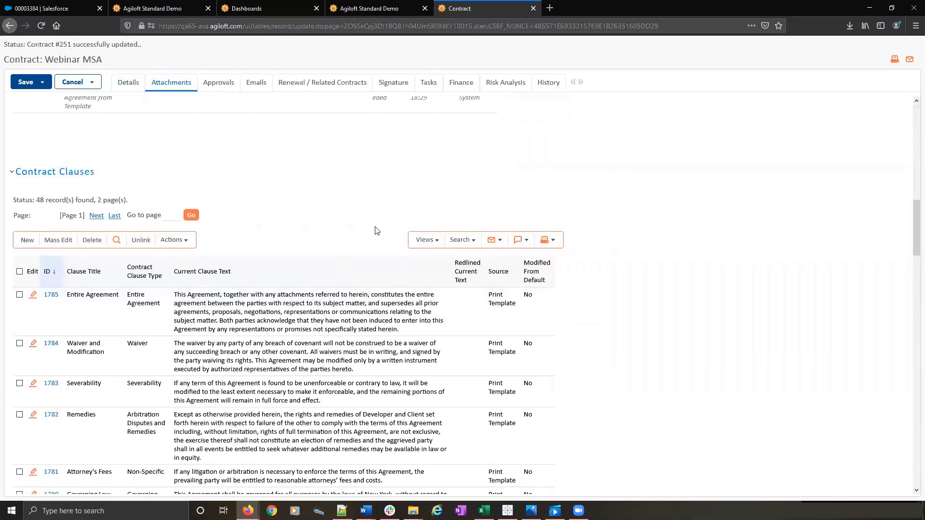
pyautogui.scroll(5, 368, 251)
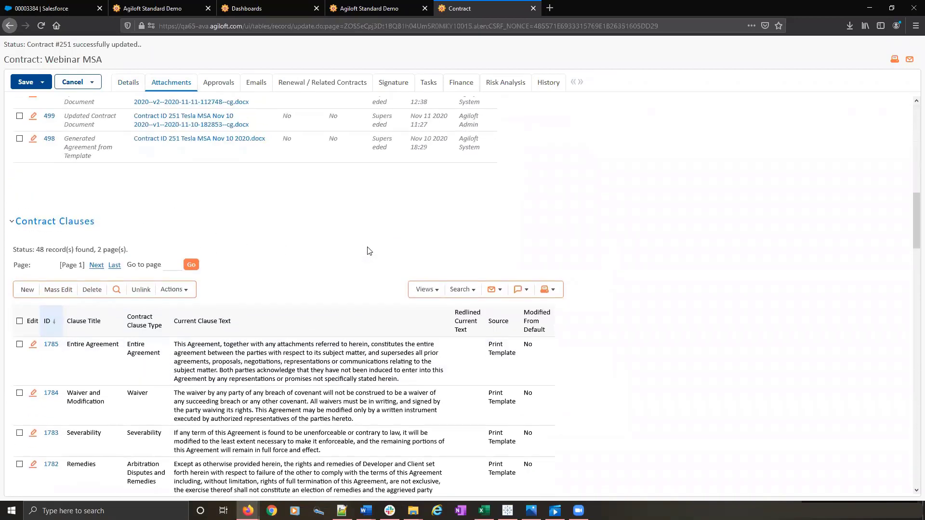
pyautogui.scroll(2, 192, 217)
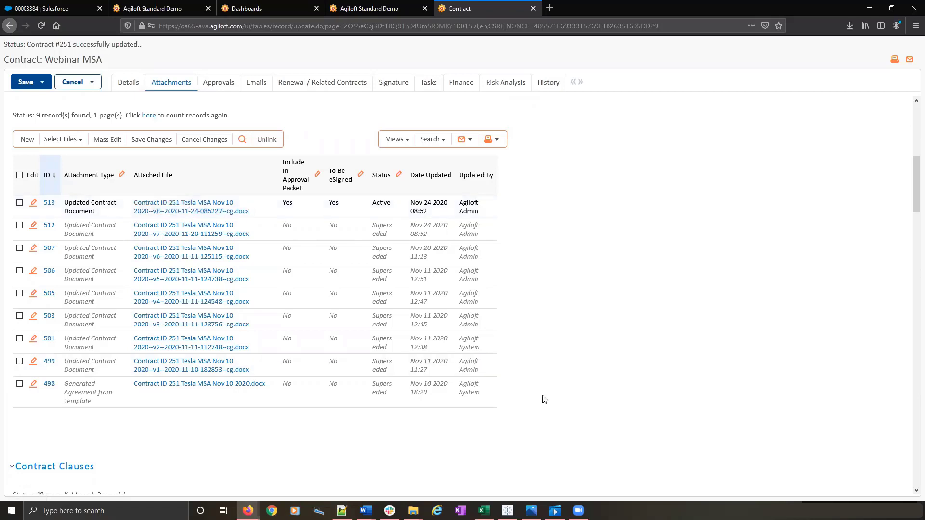
pyautogui.scroll(-10, 545, 400)
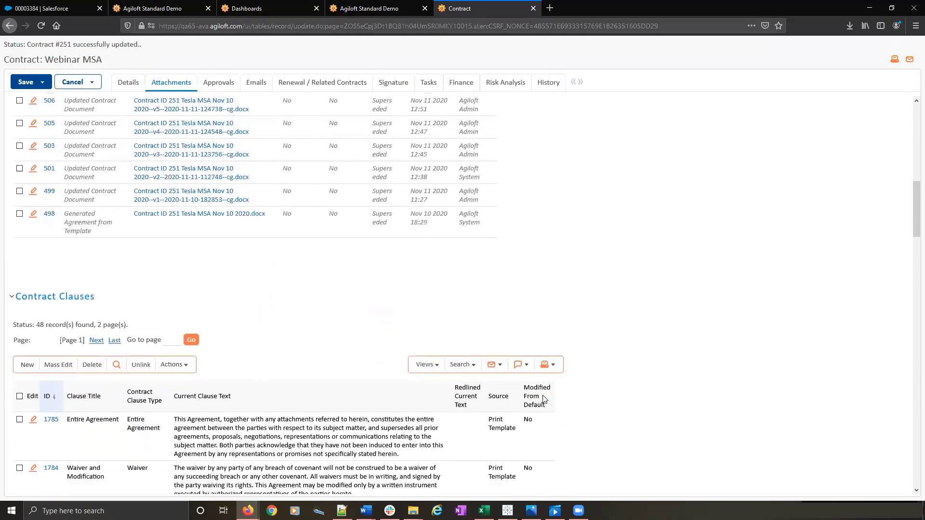
pyautogui.scroll(-2, 544, 400)
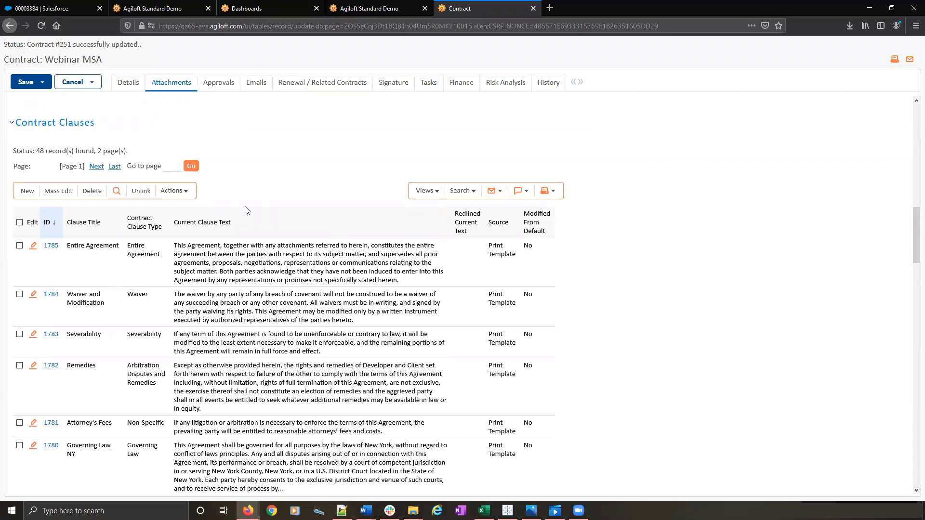
pyautogui.click(532, 228)
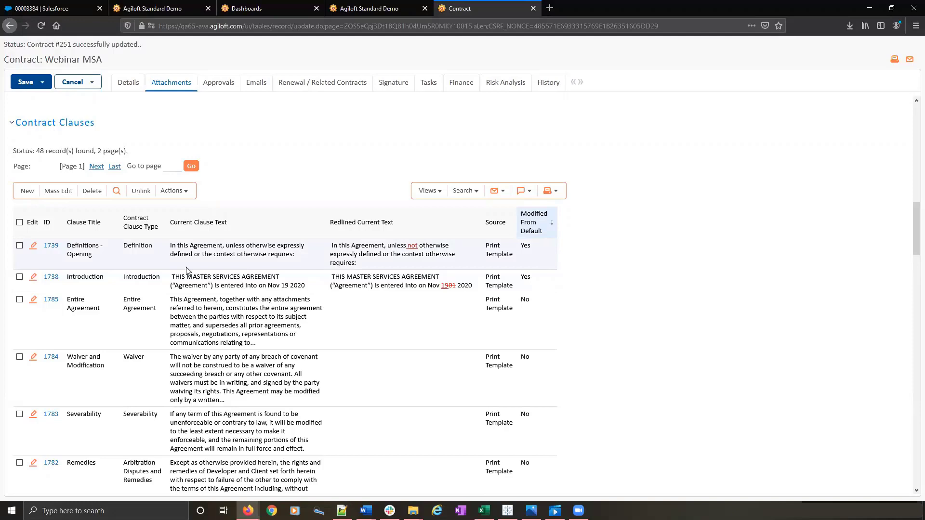
# - Open the Definitions - Opening clause record to examine its redlined text, and close it to return to the contract
pyautogui.click(52, 248)
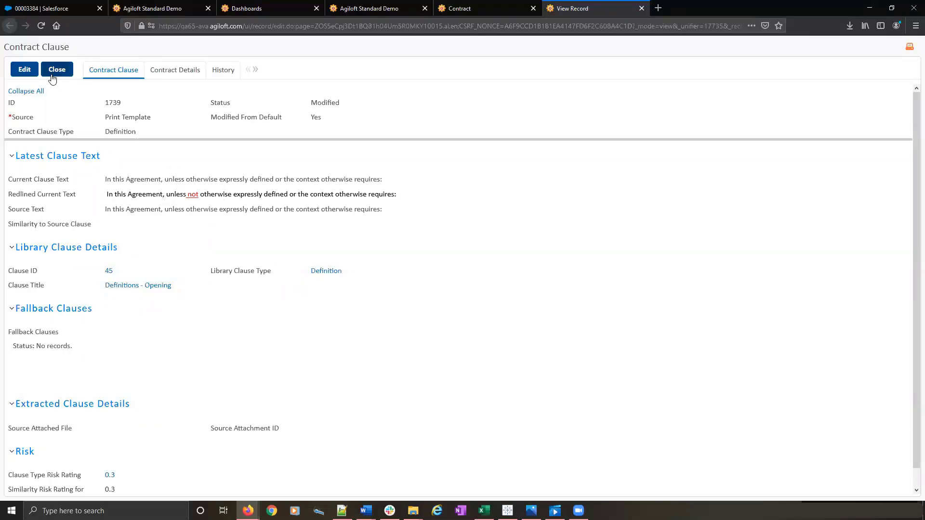
pyautogui.click(56, 70)
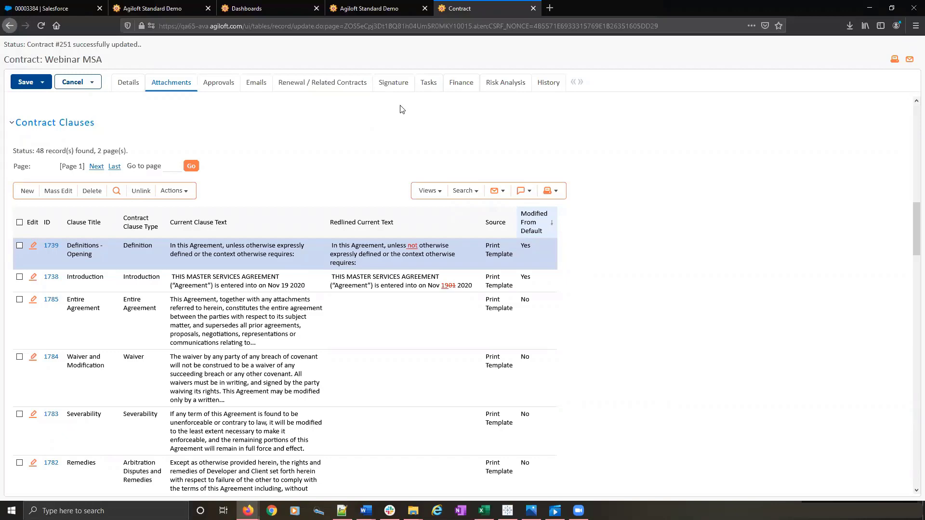
pyautogui.scroll(15, 416, 140)
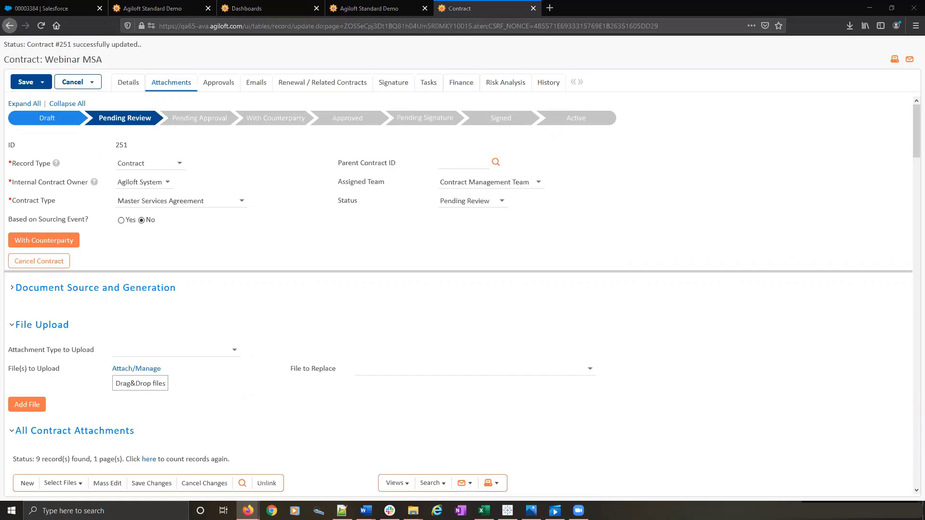
# - Switch to Test Doc in Word and look over its introduction and the "Agreement" definition
pyautogui.hotkey('alt', 'Tab')
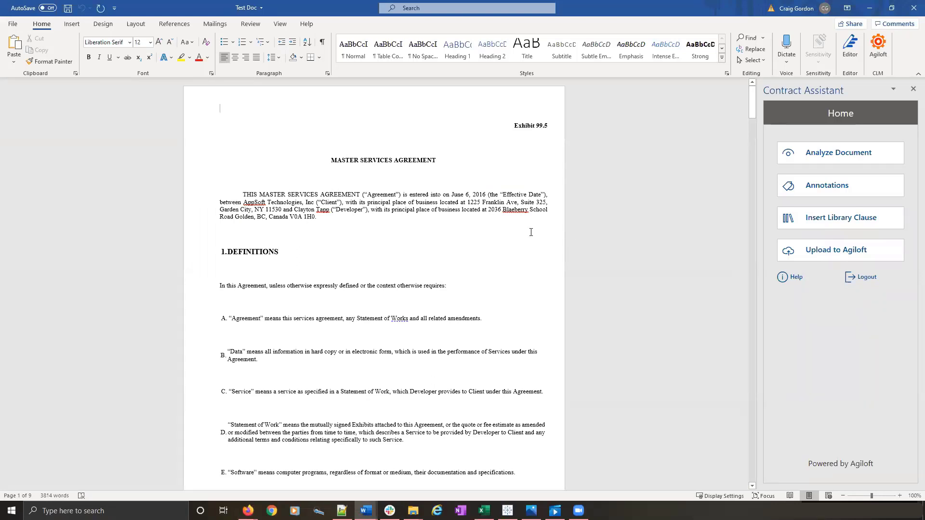
pyautogui.click(345, 204)
pyautogui.click(383, 210)
pyautogui.click(442, 320)
pyautogui.click(436, 320)
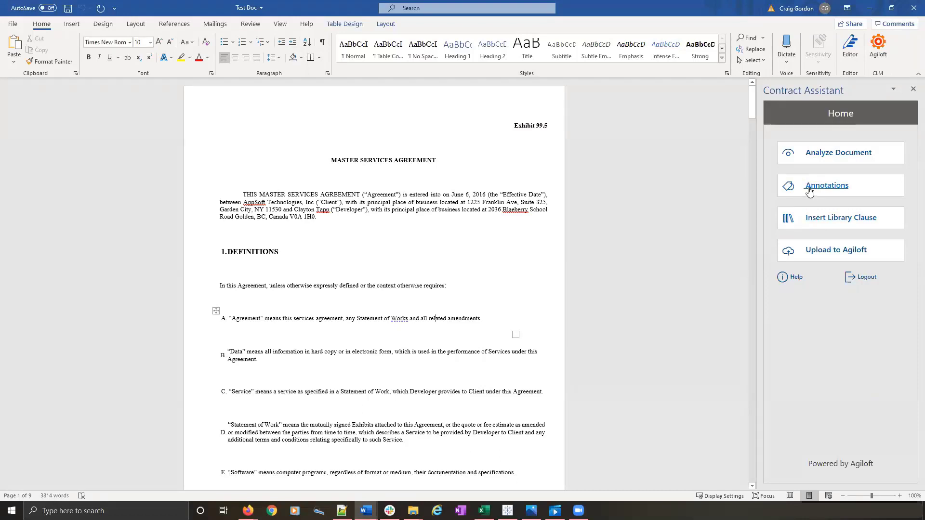
# - Analyze Test Doc in the Contract Assistant as a Master Services Agreement and confirm the upload to Agiloft
pyautogui.click(838, 153)
pyautogui.click(837, 157)
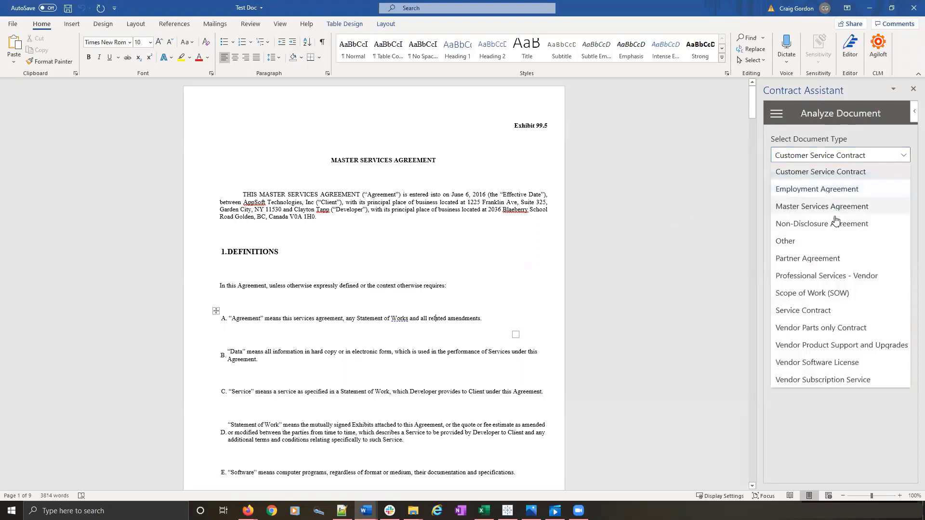
pyautogui.click(830, 206)
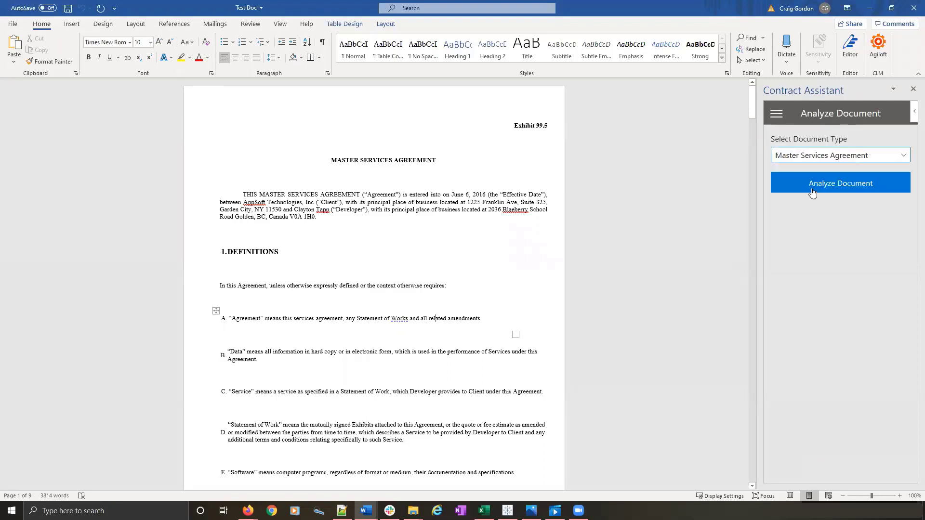
pyautogui.click(813, 193)
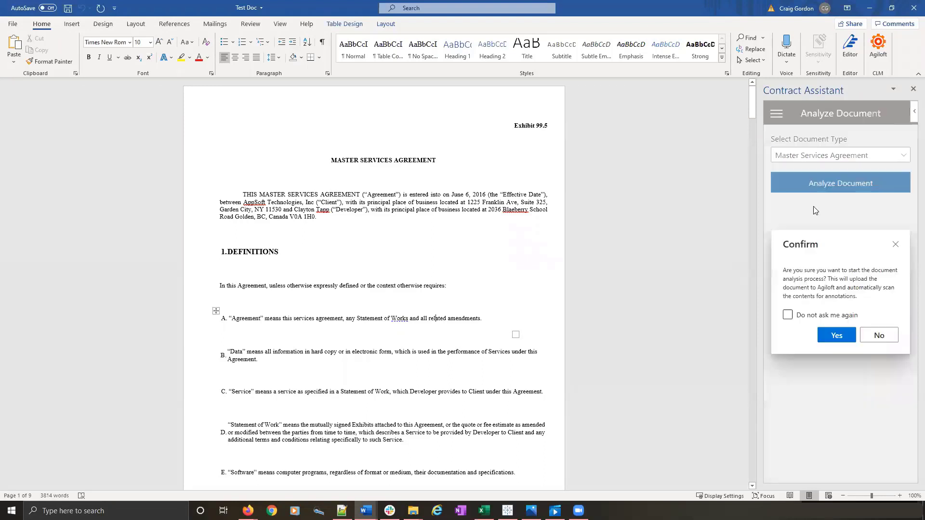
pyautogui.click(834, 335)
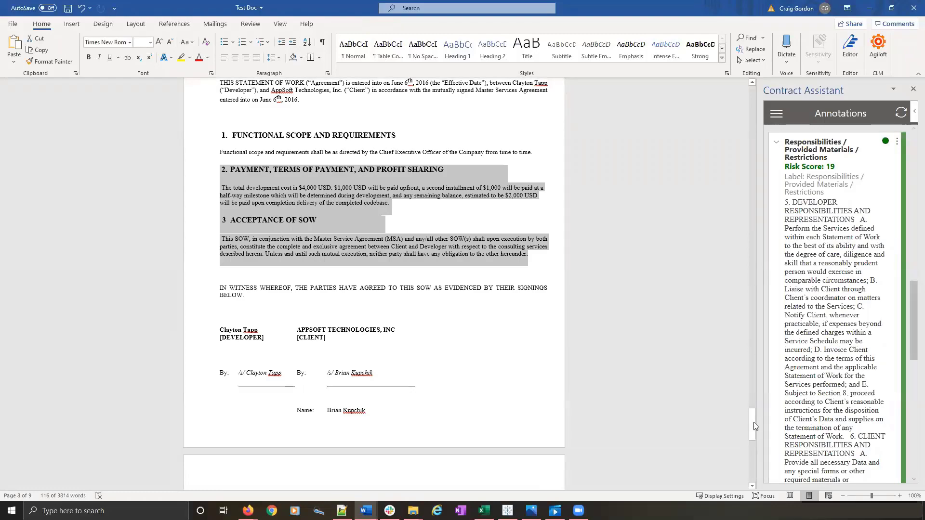
# - Look through Test Doc from its introduction through the services and responsibilities sections to the Confidentiality section
pyautogui.moveTo(753, 424); pyautogui.dragTo(761, 81)
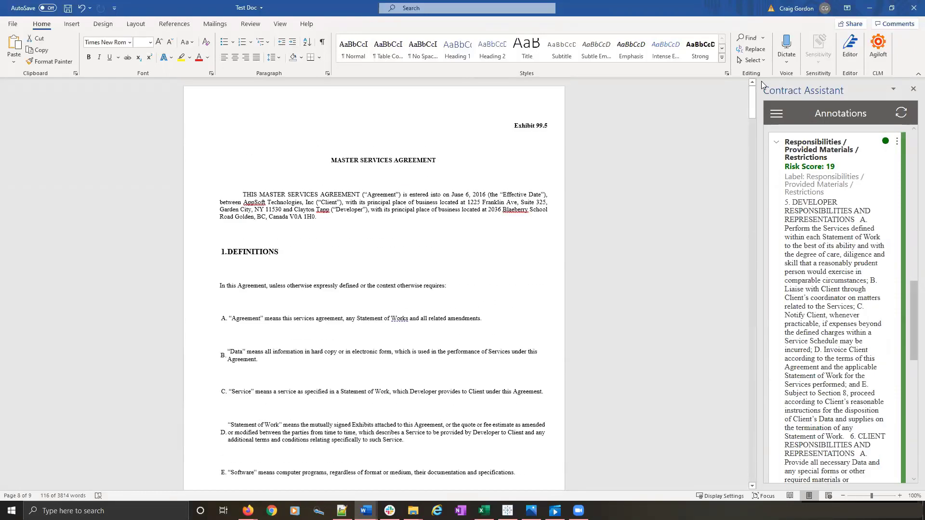
pyautogui.click(406, 209)
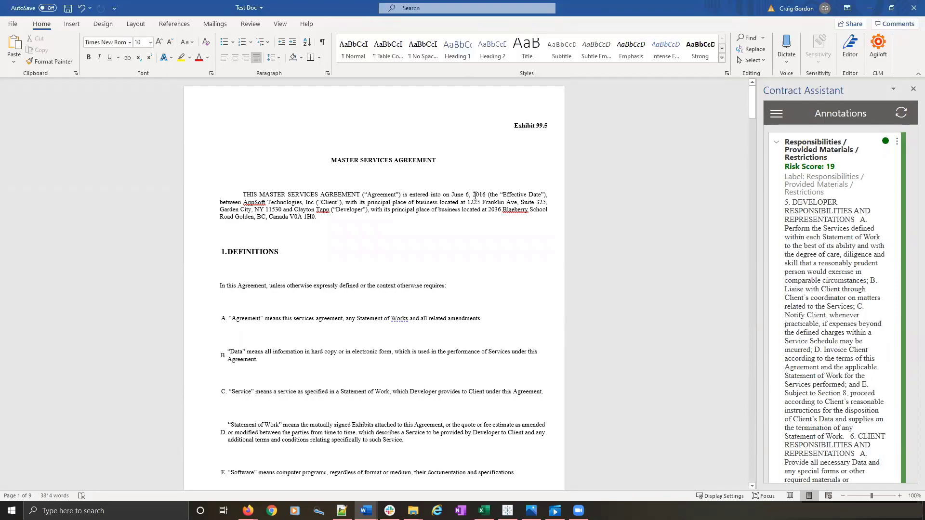
pyautogui.scroll(-15, 492, 244)
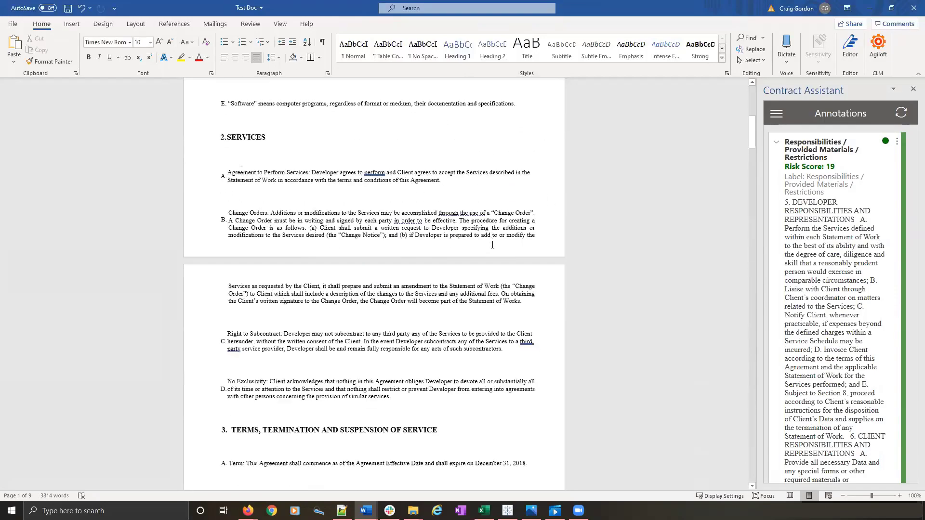
pyautogui.scroll(-20, 492, 245)
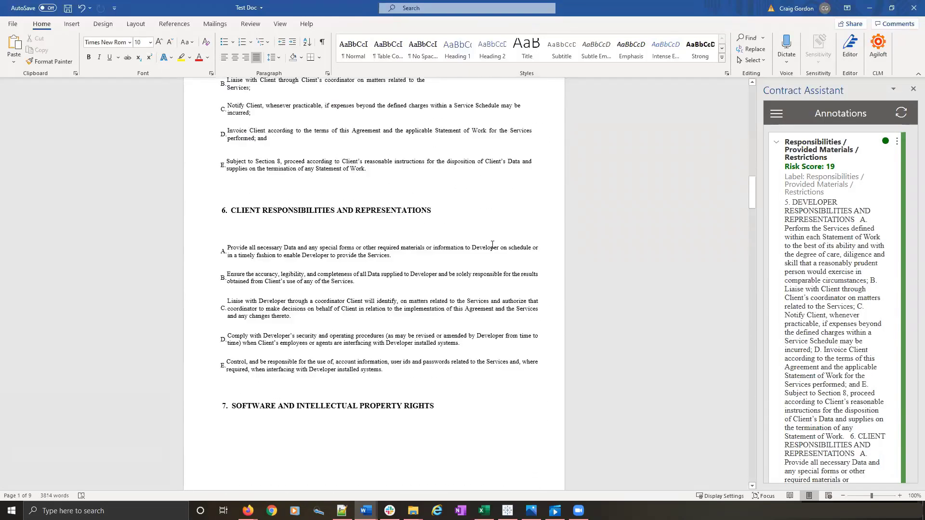
pyautogui.scroll(-10, 491, 245)
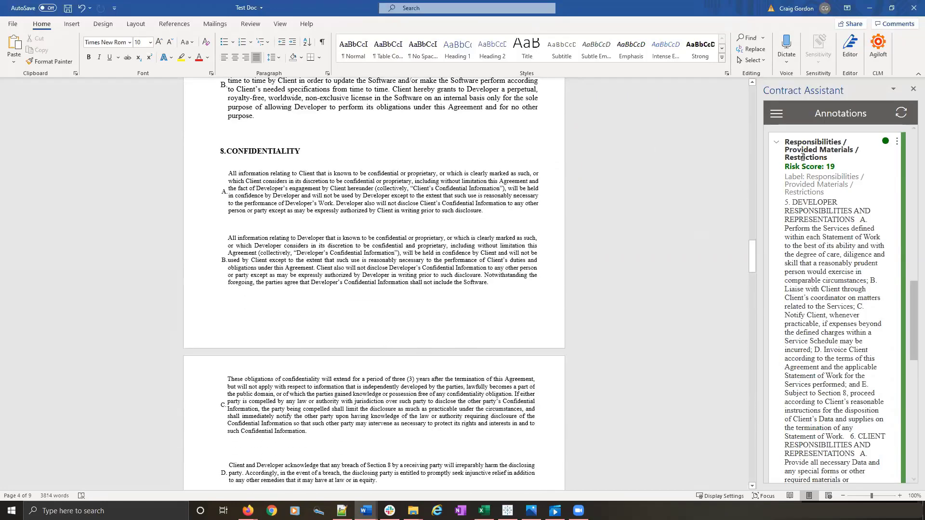
# - Locate the Responsibilities / Provided Materials / Restrictions clause from its annotation, and expand the Termination annotation to examine its risk score and text
pyautogui.click(804, 157)
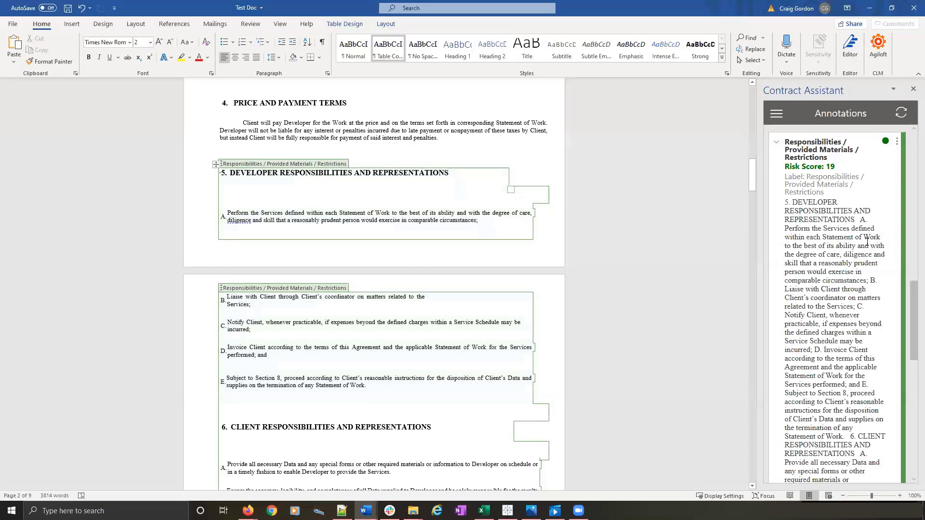
pyautogui.scroll(-5, 867, 241)
pyautogui.scroll(-5, 867, 242)
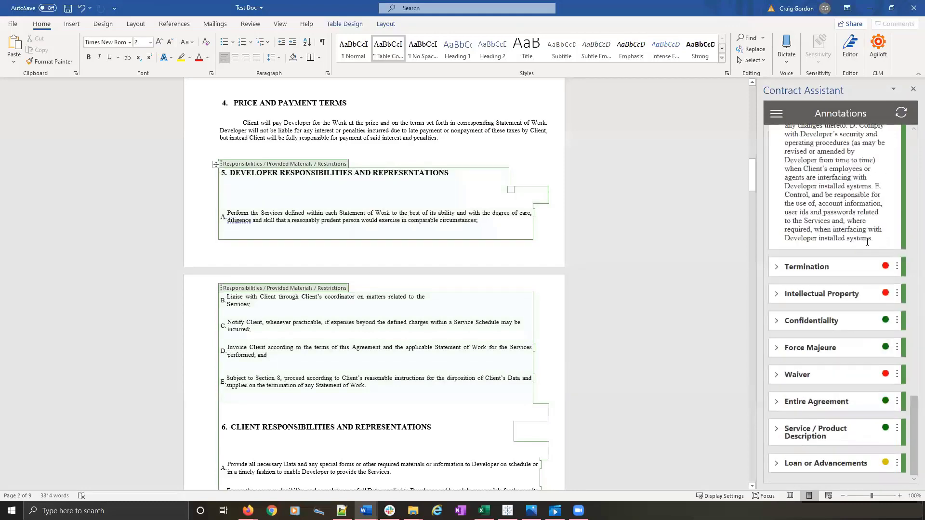
pyautogui.click(838, 273)
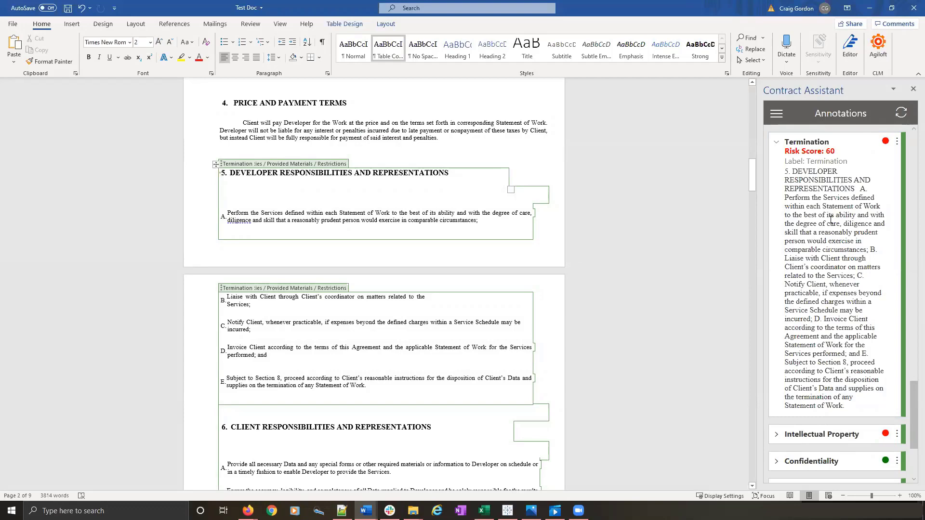
pyautogui.scroll(-3, 868, 258)
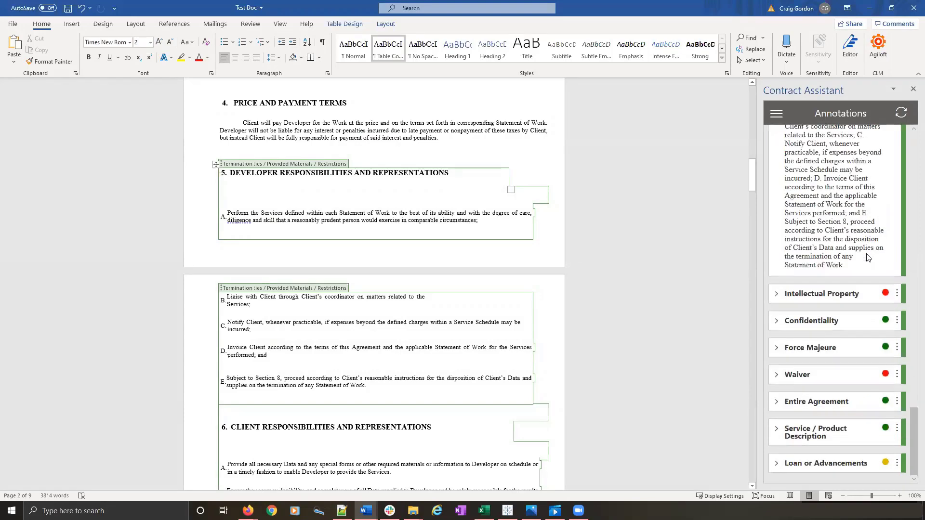
pyautogui.scroll(10, 867, 258)
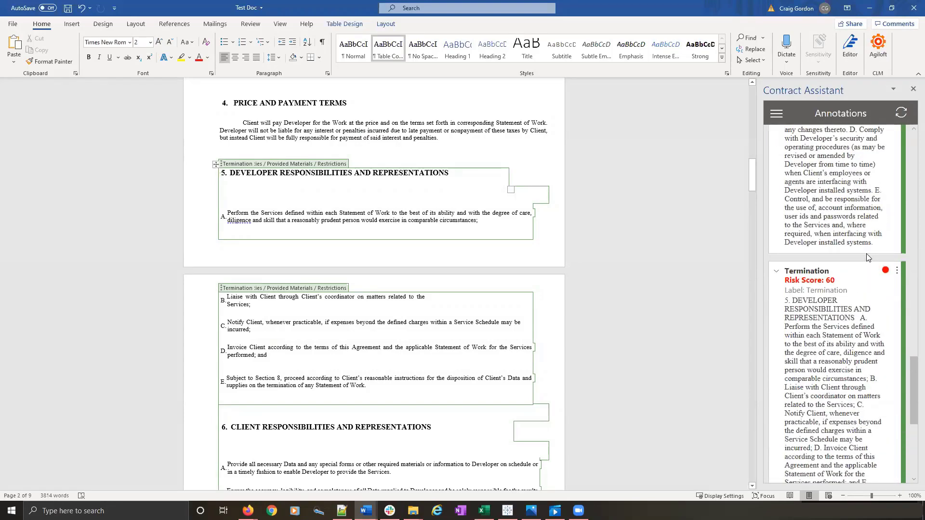
pyautogui.scroll(-5, 868, 258)
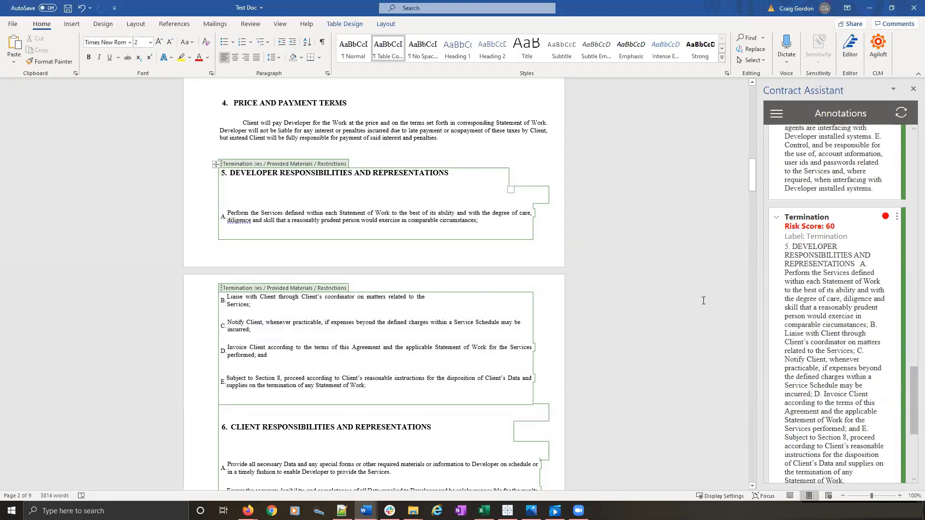
# - Switch back to the Webinar MSA contract in Agiloft, show its details, and leave edit mode without saving
pyautogui.click(871, 13)
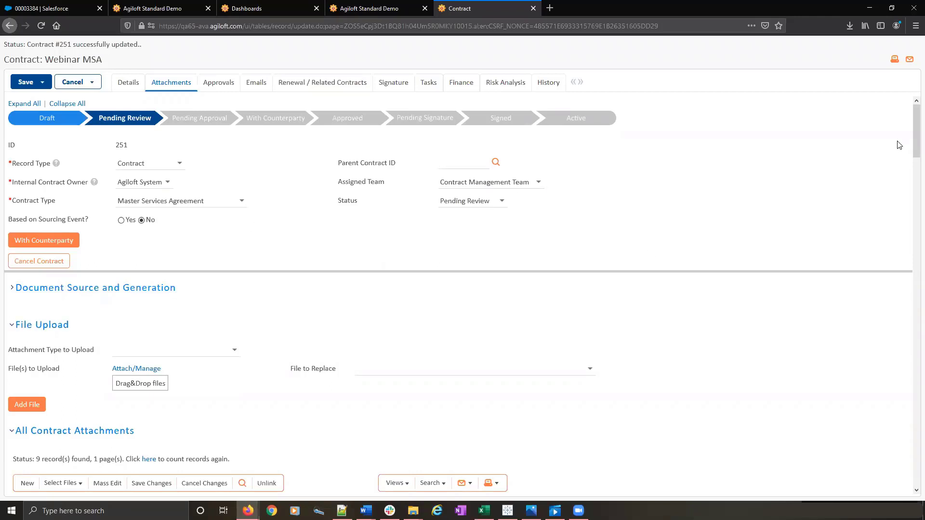
pyautogui.click(132, 88)
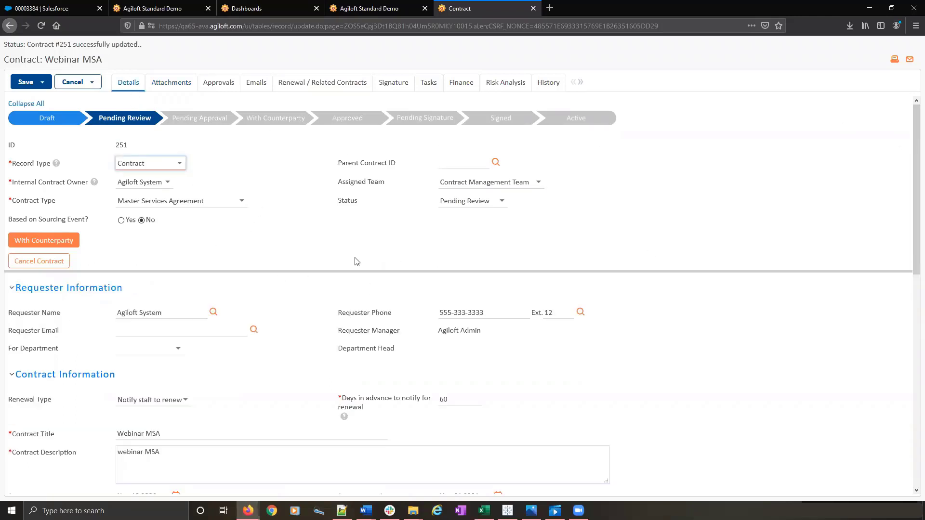
pyautogui.click(66, 83)
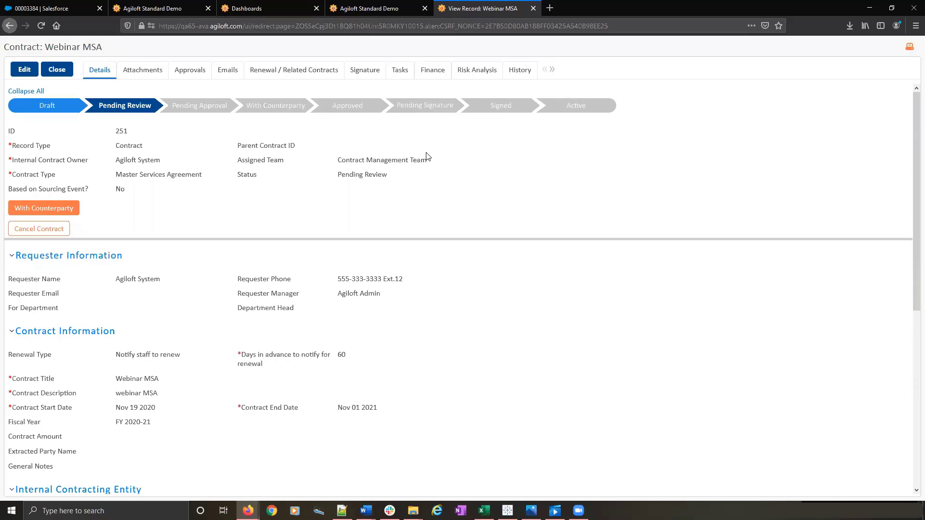
# - From the Contracts table in Agiloft, go to the integration setup and open the Word Add-in configuration
pyautogui.click(375, 8)
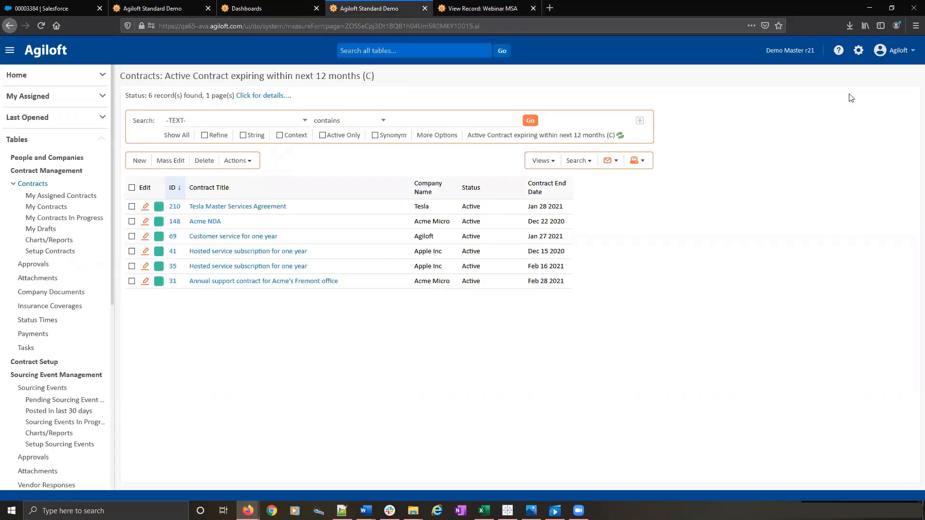
pyautogui.click(859, 51)
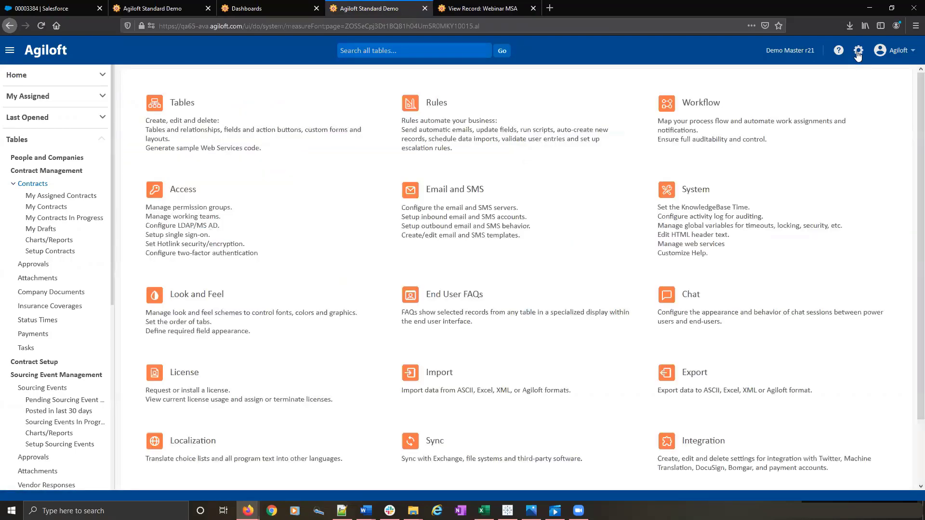
pyautogui.scroll(-3, 810, 244)
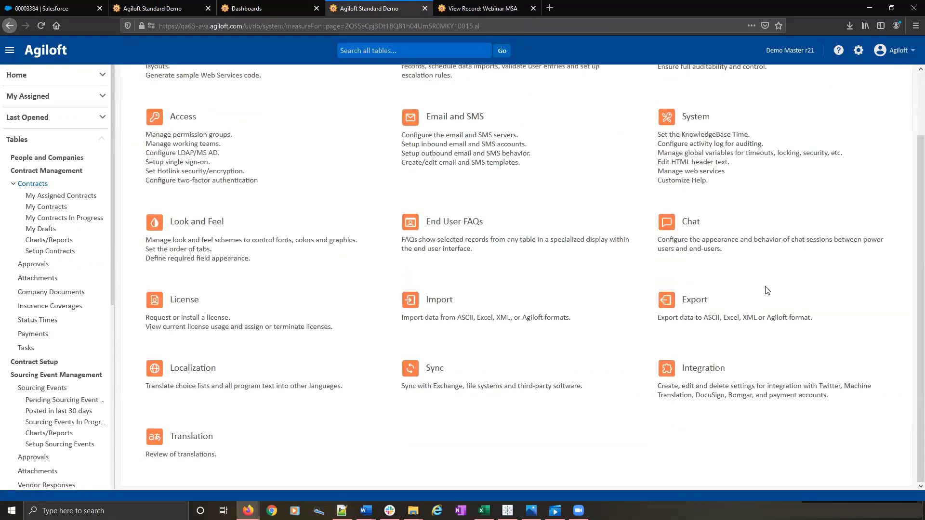
pyautogui.click(710, 373)
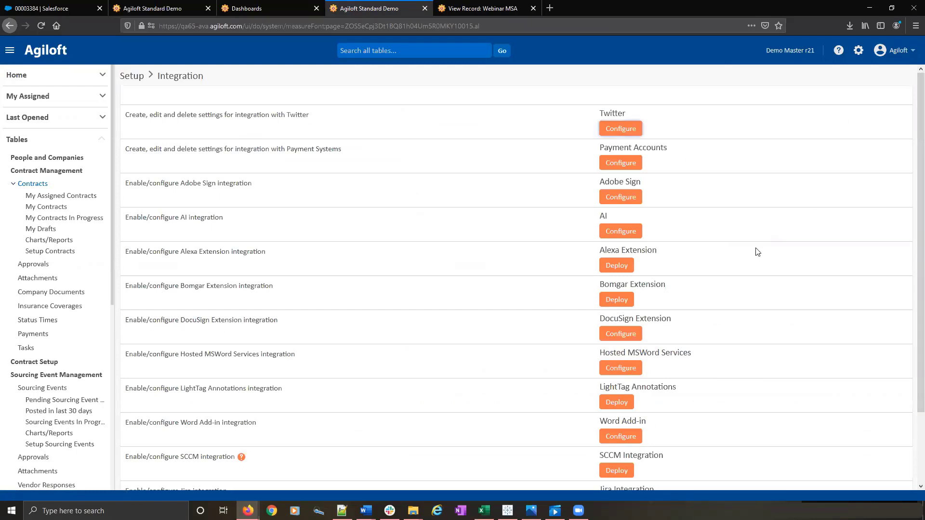
pyautogui.scroll(-3, 796, 195)
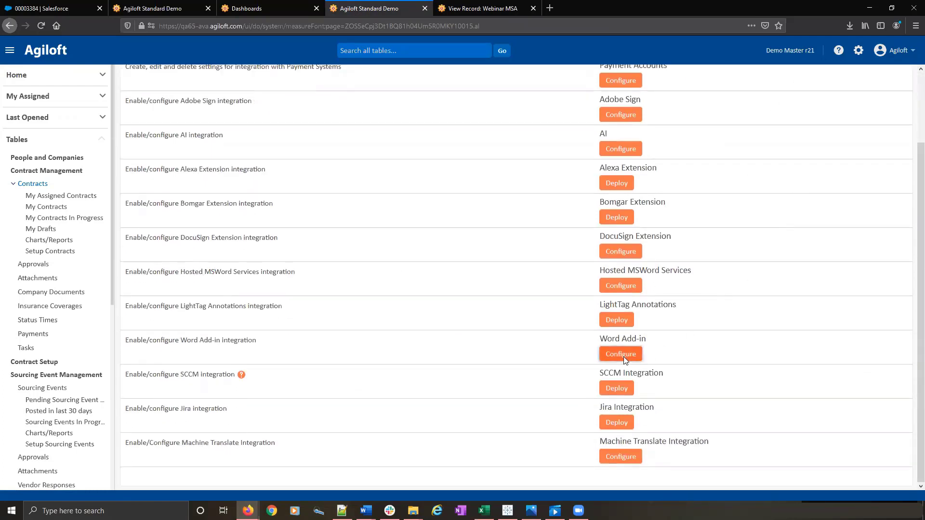
pyautogui.click(621, 355)
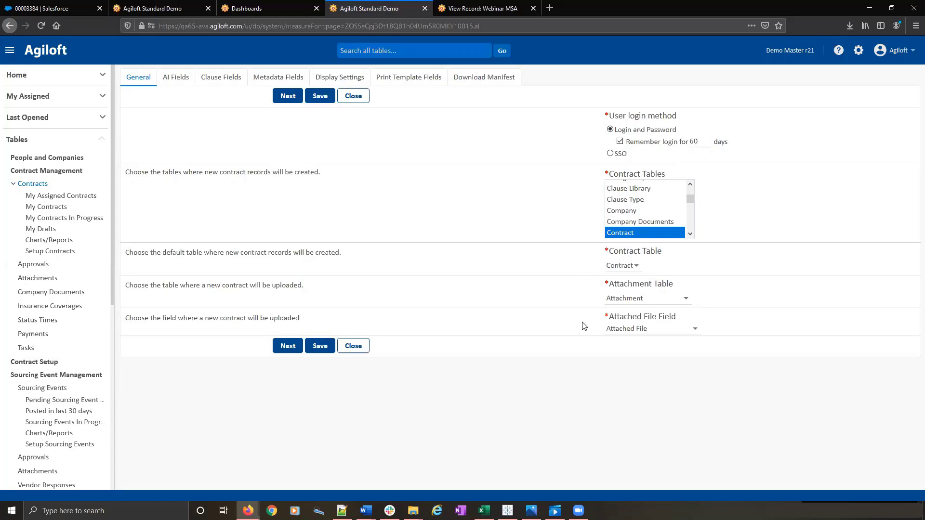
# - Review the Word Add-in's AI, clause, metadata, display, print template and manifest settings, and close the configuration unchanged
pyautogui.click(166, 84)
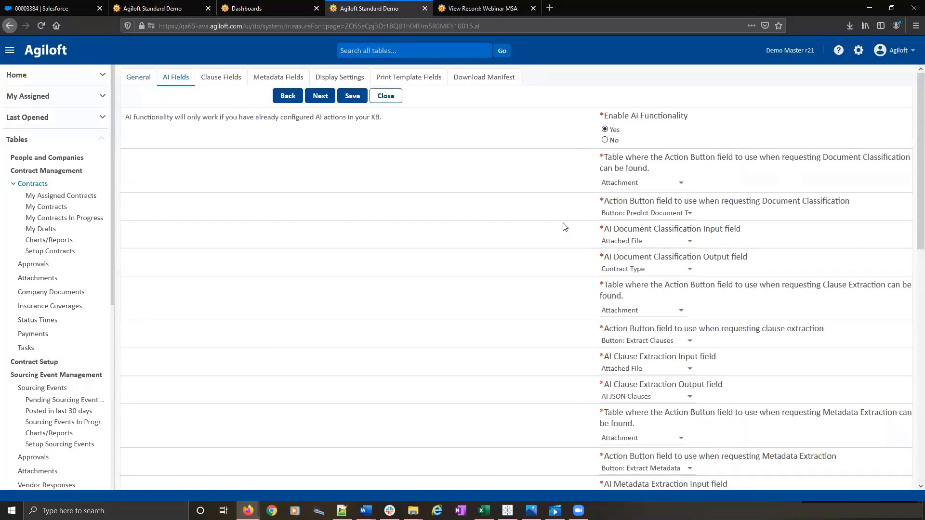
pyautogui.click(222, 79)
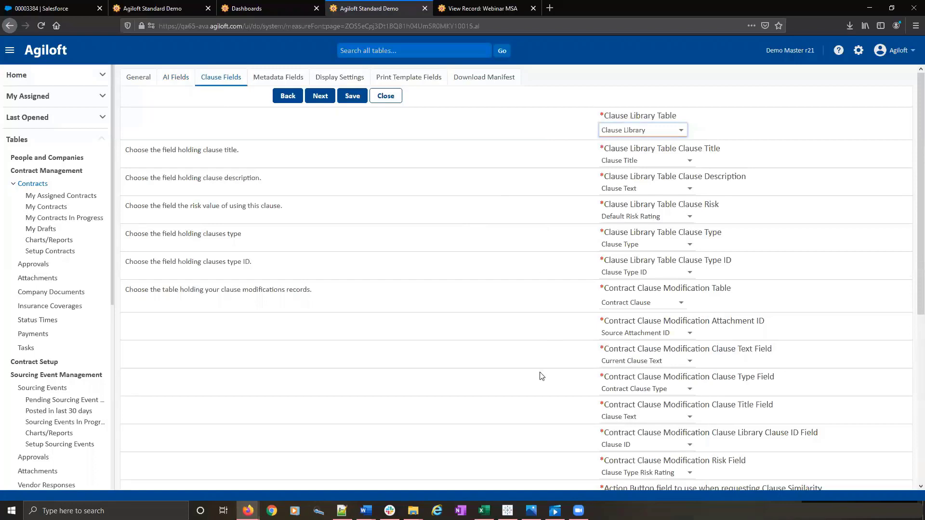
pyautogui.click(280, 78)
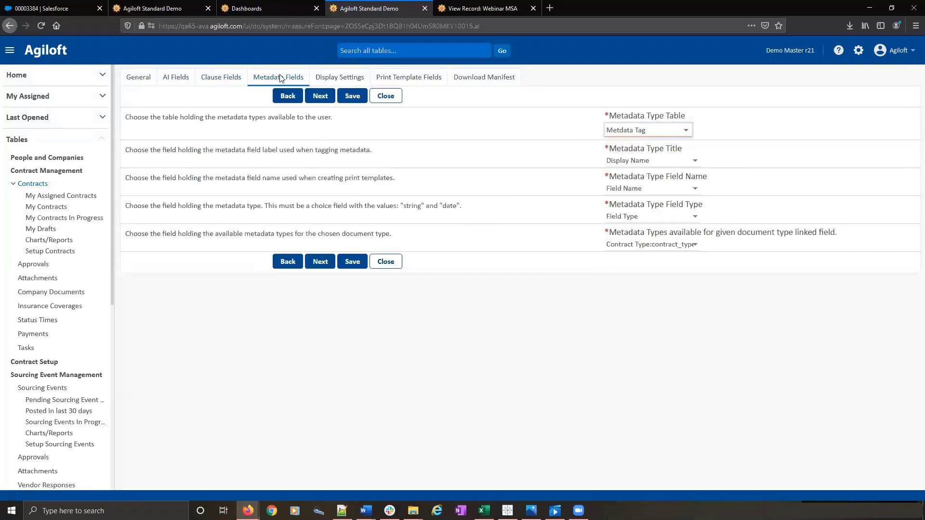
pyautogui.click(335, 79)
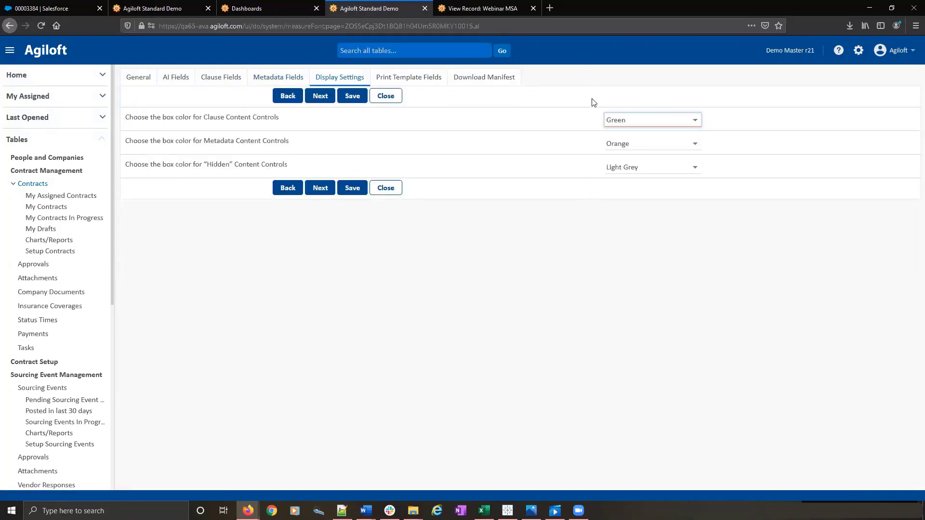
pyautogui.click(435, 80)
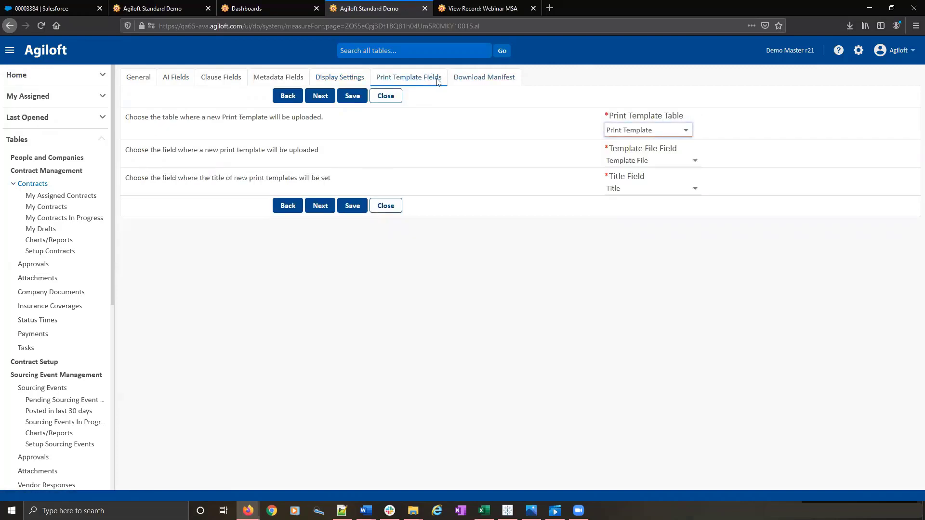
pyautogui.click(478, 80)
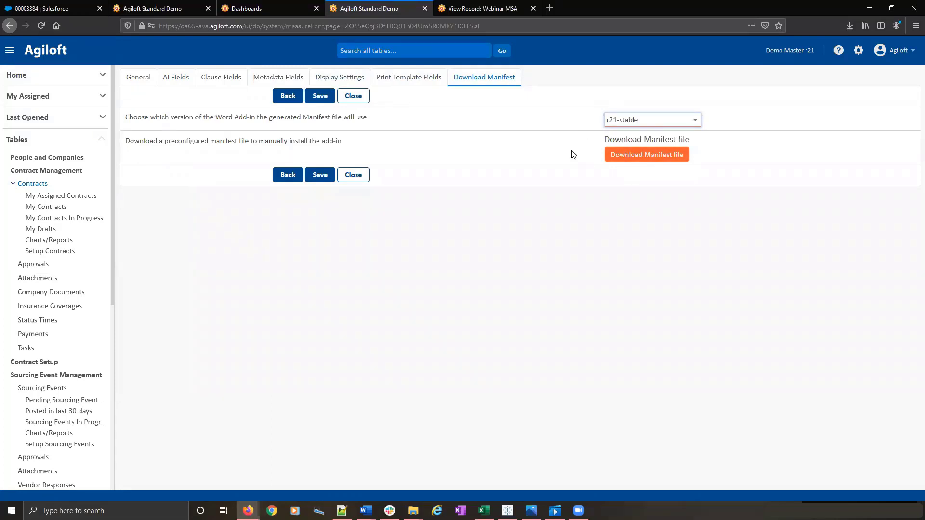
pyautogui.click(351, 96)
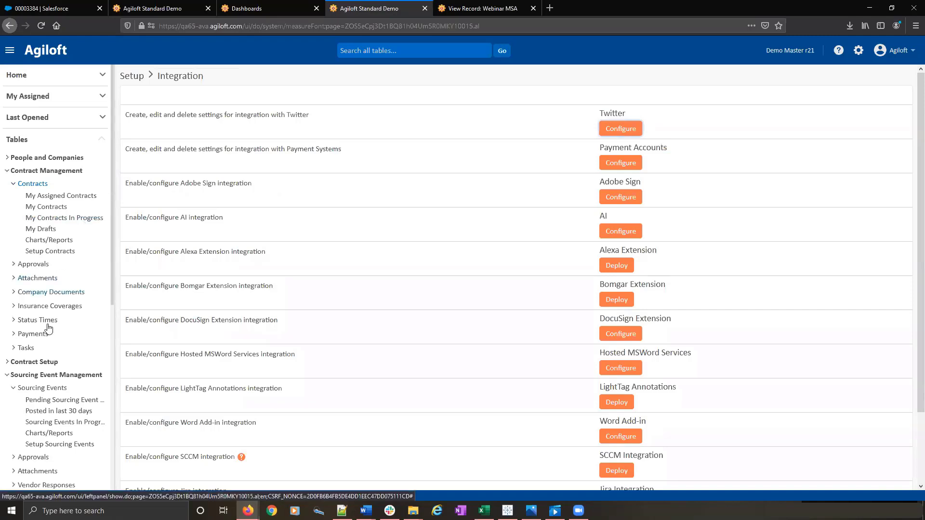
# - List the Sourcing Events and open the Entertainment Equipment and Related Services event for editing
pyautogui.click(35, 392)
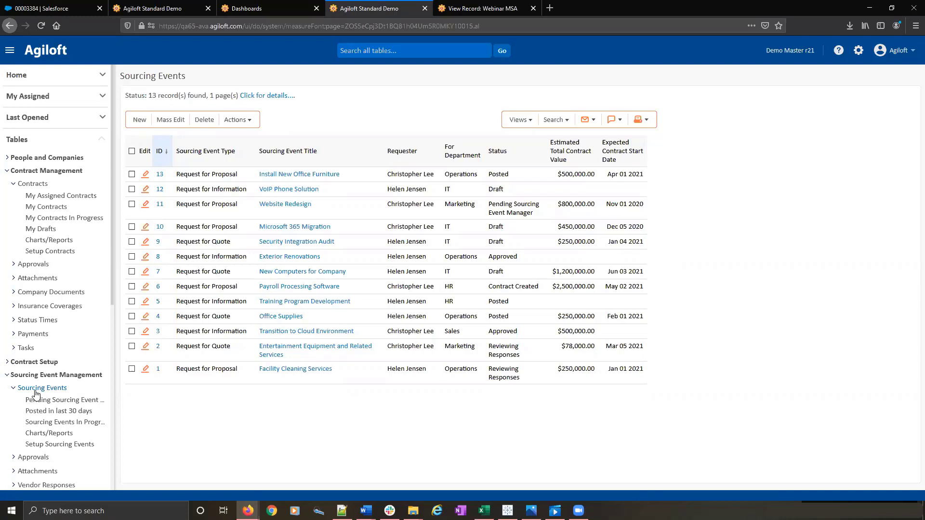
pyautogui.scroll(-5, 36, 394)
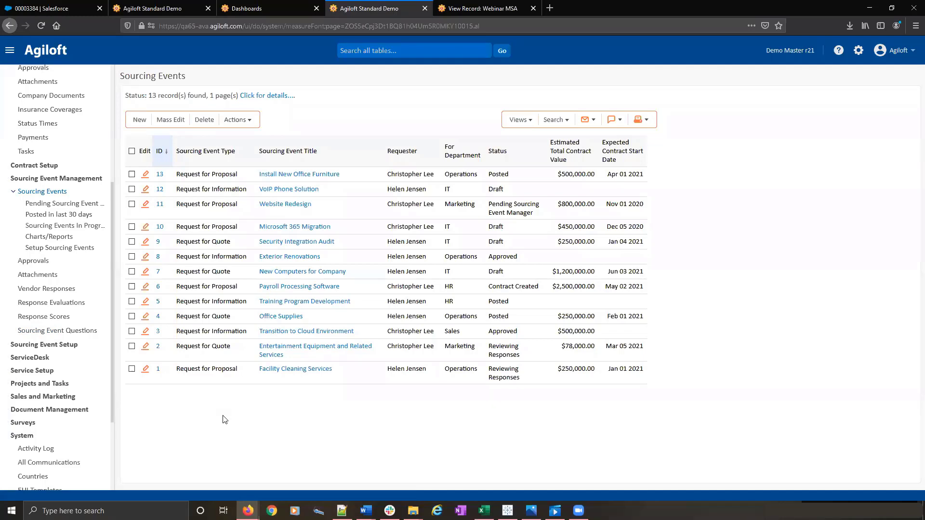
pyautogui.click(145, 346)
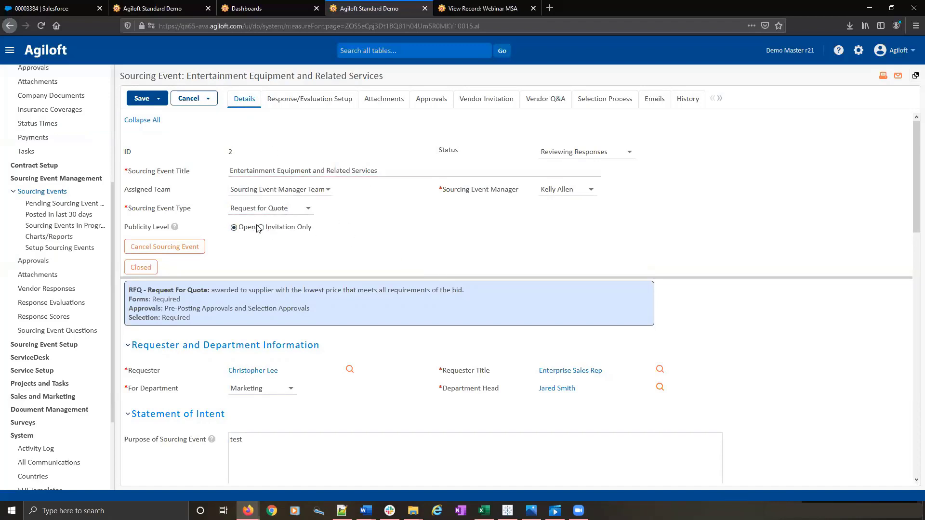
# - Examine the sourcing event's details, including its statement of intent, related services, funding and tentative schedule
pyautogui.scroll(-4, 414, 237)
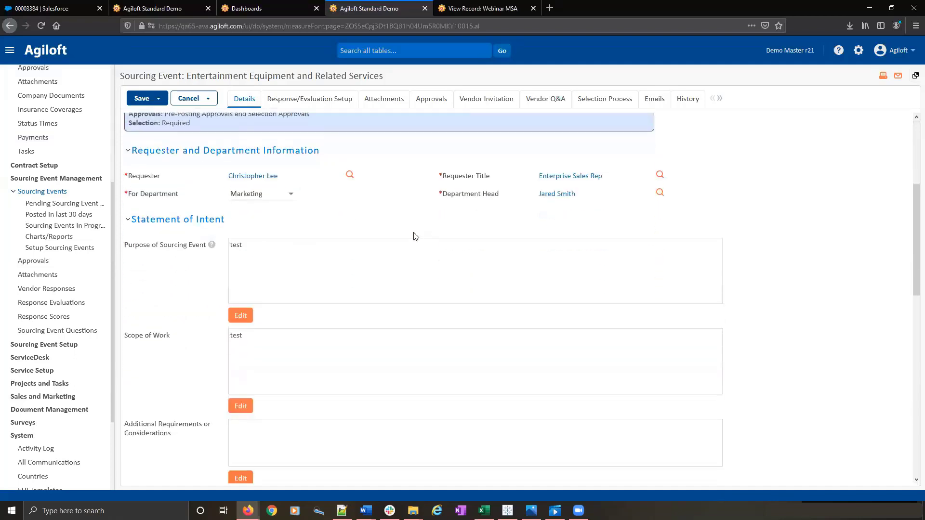
pyautogui.scroll(-2, 414, 236)
pyautogui.scroll(-3, 412, 234)
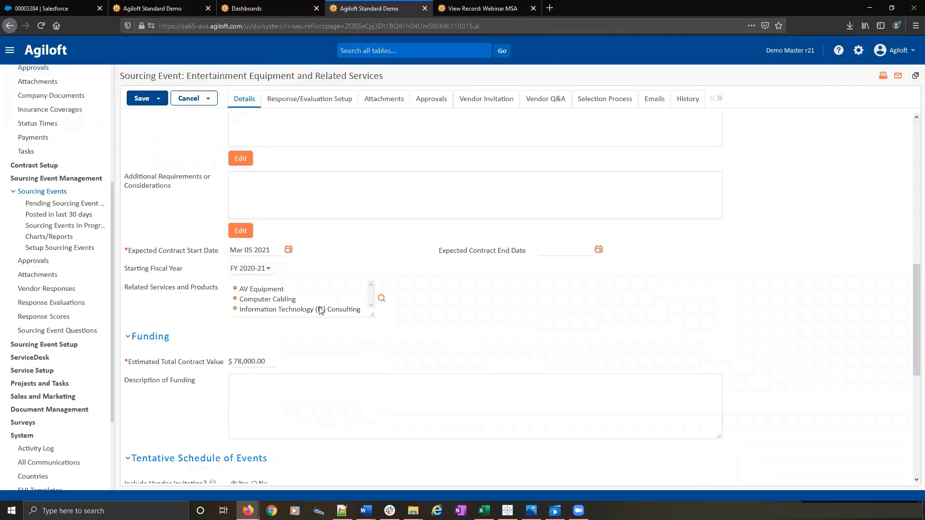
pyautogui.scroll(-6, 470, 320)
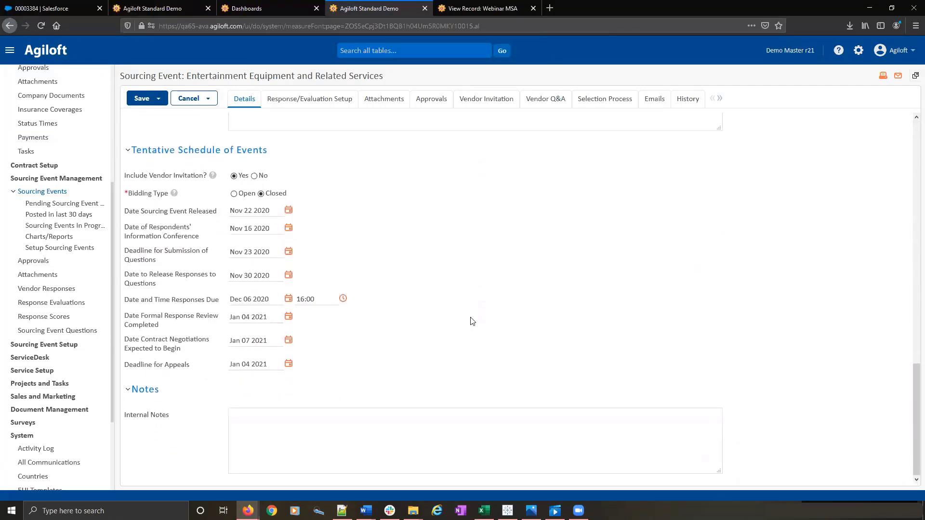
# - Review the sourcing event's response settings, evaluation committee members, scoring settings and evaluation criteria
pyautogui.scroll(7, 471, 320)
pyautogui.click(326, 102)
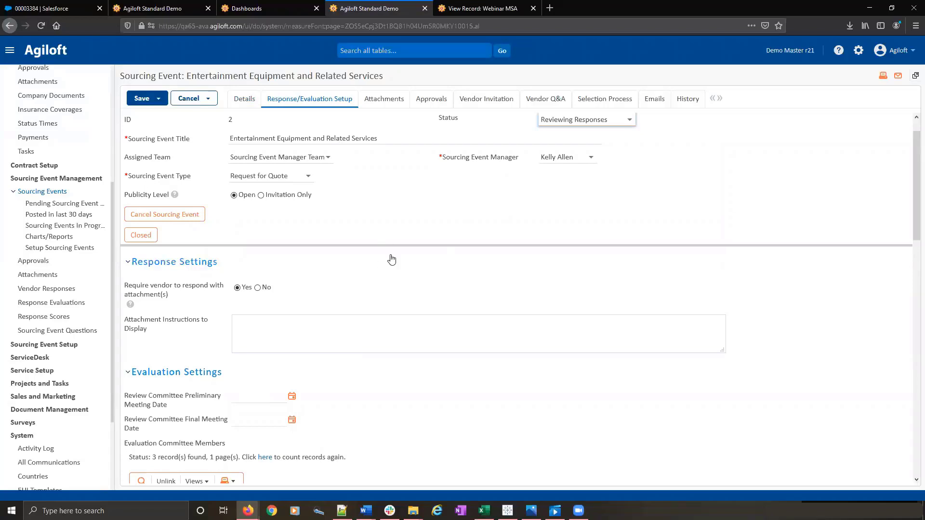
pyautogui.scroll(-5, 384, 271)
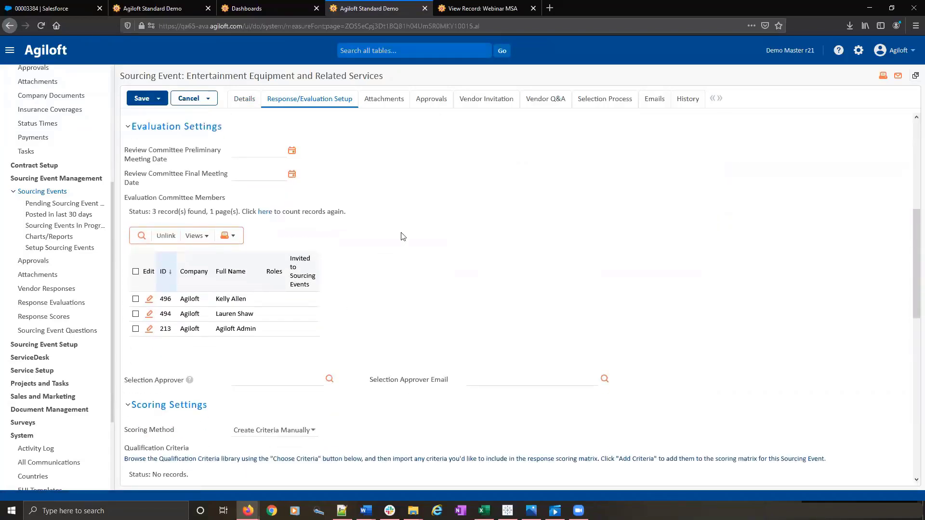
pyautogui.scroll(-4, 404, 236)
pyautogui.scroll(-2, 361, 207)
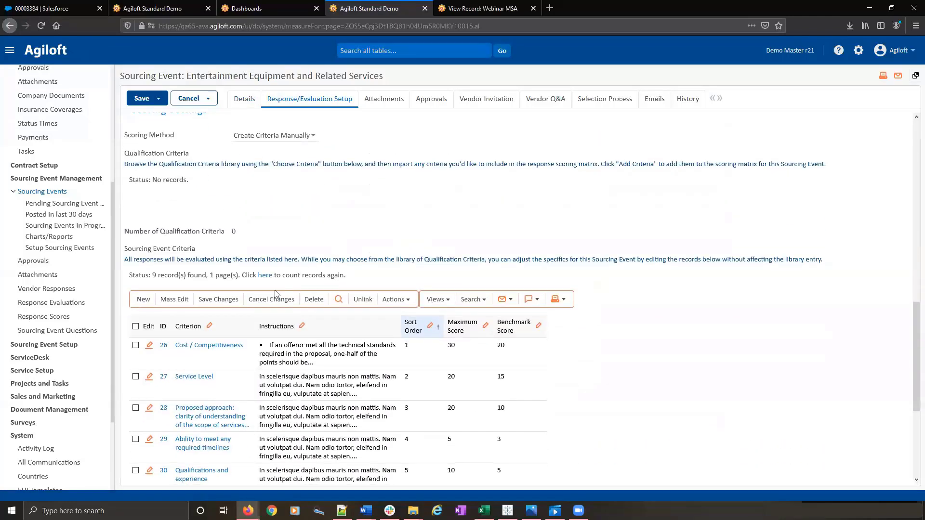
pyautogui.scroll(-3, 326, 217)
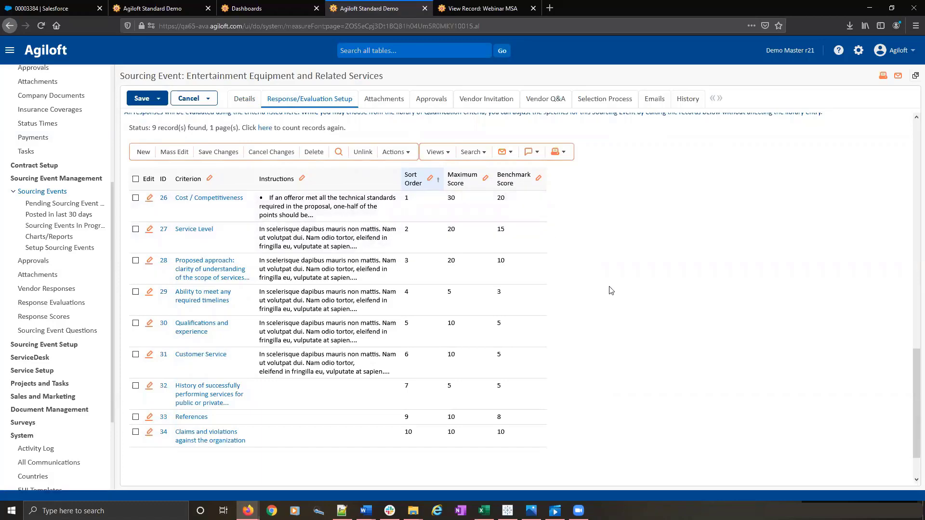
# - Review the sourcing event's document generation options, file upload section and list of all attachments
pyautogui.click(375, 101)
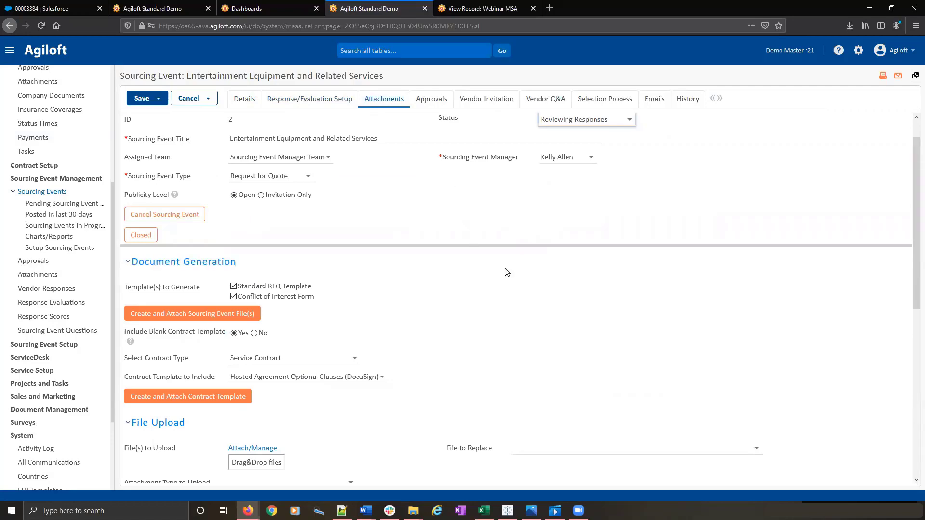
pyautogui.scroll(-2, 508, 274)
pyautogui.scroll(-5, 517, 281)
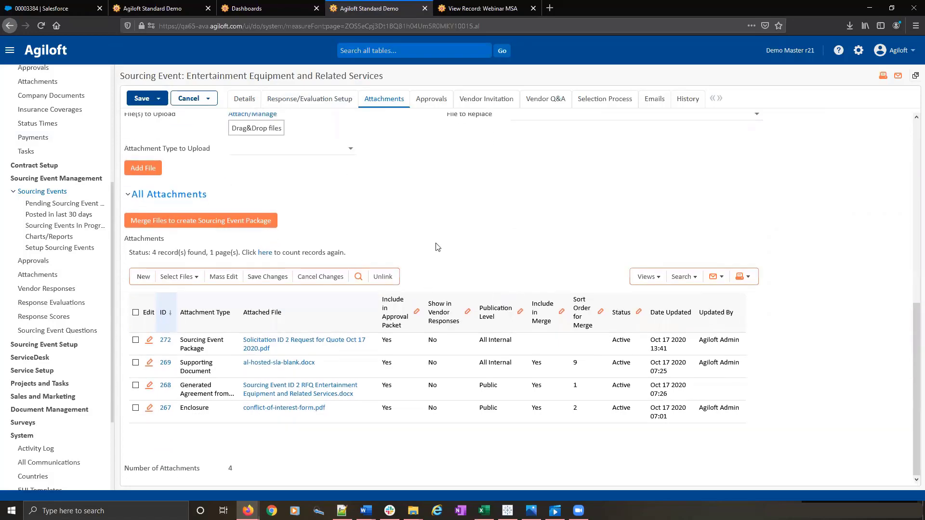
pyautogui.scroll(5, 436, 246)
# - Review the approvals needed for the sourcing event and its list of invited vendors
pyautogui.click(423, 98)
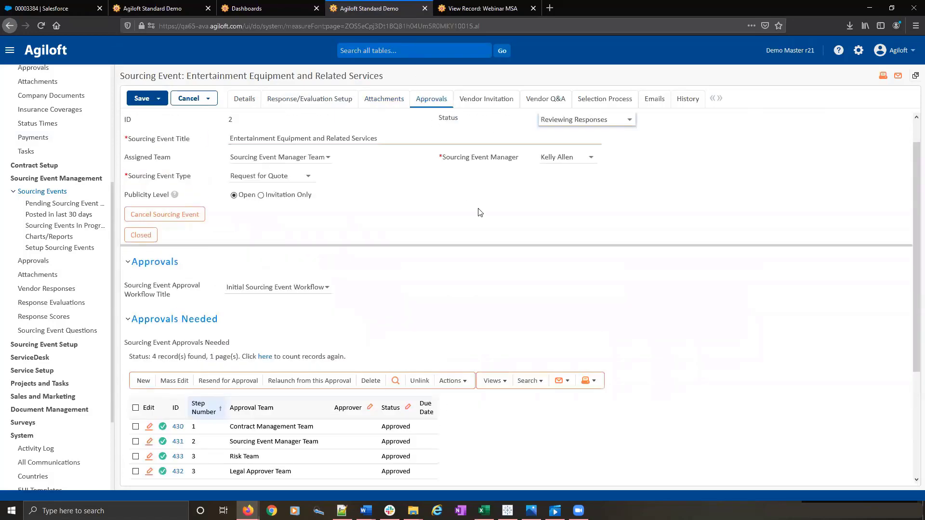
pyautogui.click(479, 99)
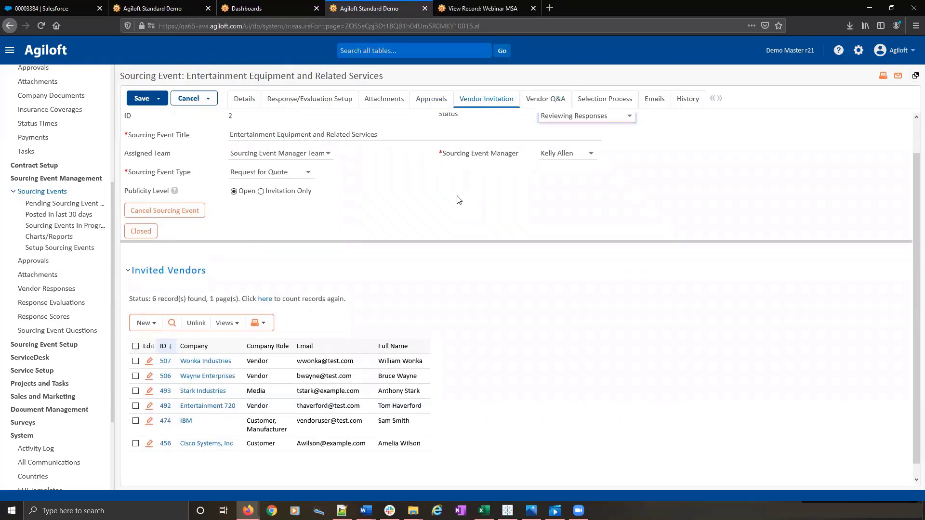
pyautogui.scroll(-1, 459, 199)
pyautogui.scroll(3, 459, 199)
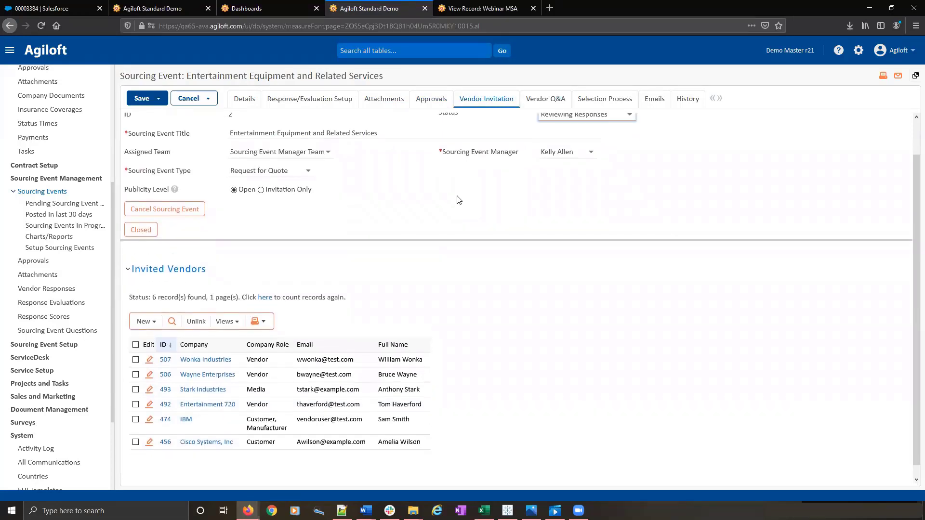
# - Check the sourcing event's vendor questions pending review and its published FAQs
pyautogui.click(541, 102)
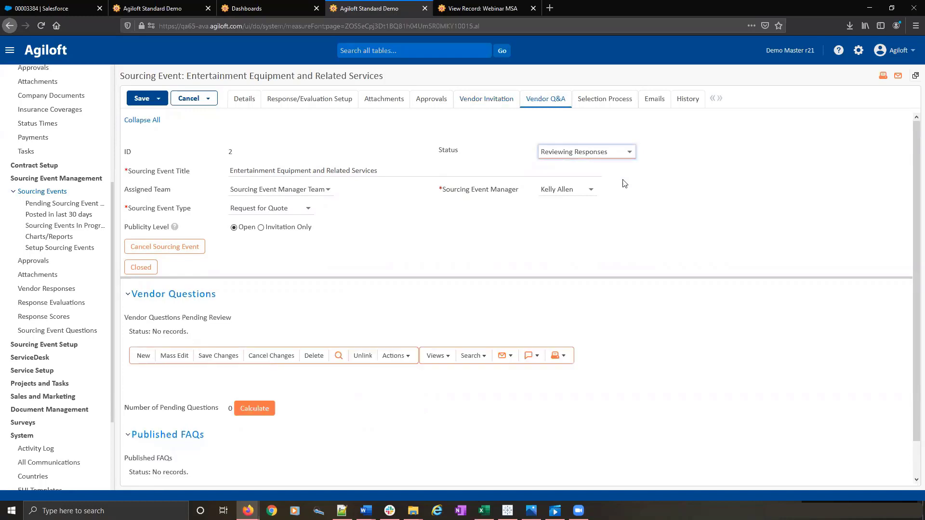
pyautogui.scroll(-1, 625, 219)
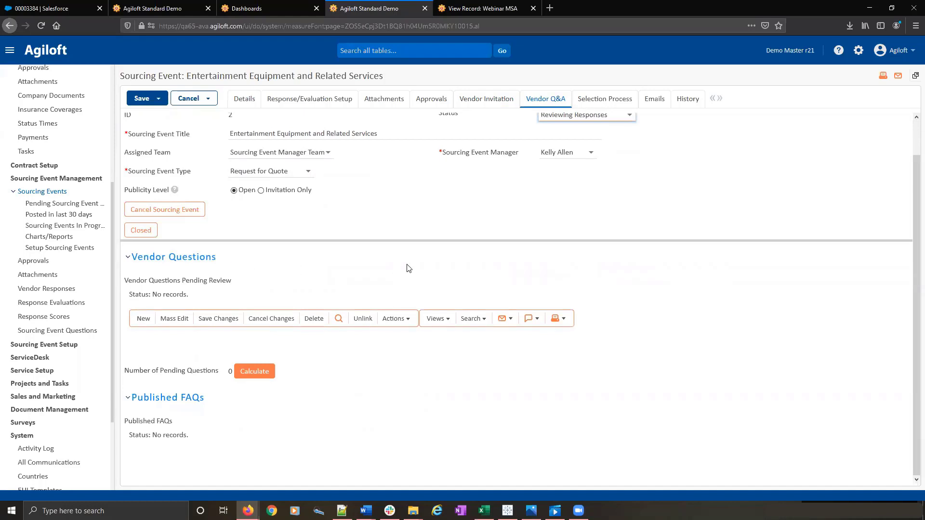
pyautogui.scroll(1, 409, 267)
# - Examine the vendor responses and selection approval sections of the selection process, and close the sourcing event unchanged
pyautogui.click(611, 99)
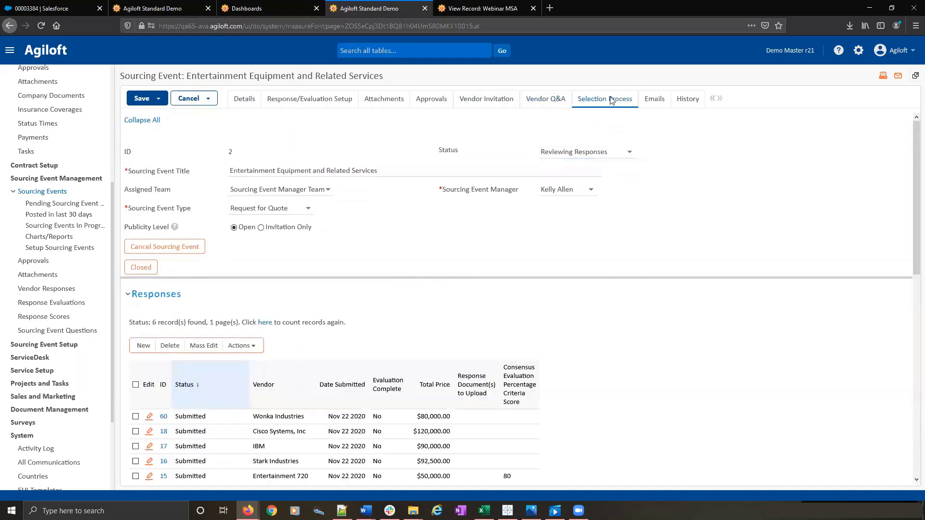
pyautogui.scroll(-3, 619, 233)
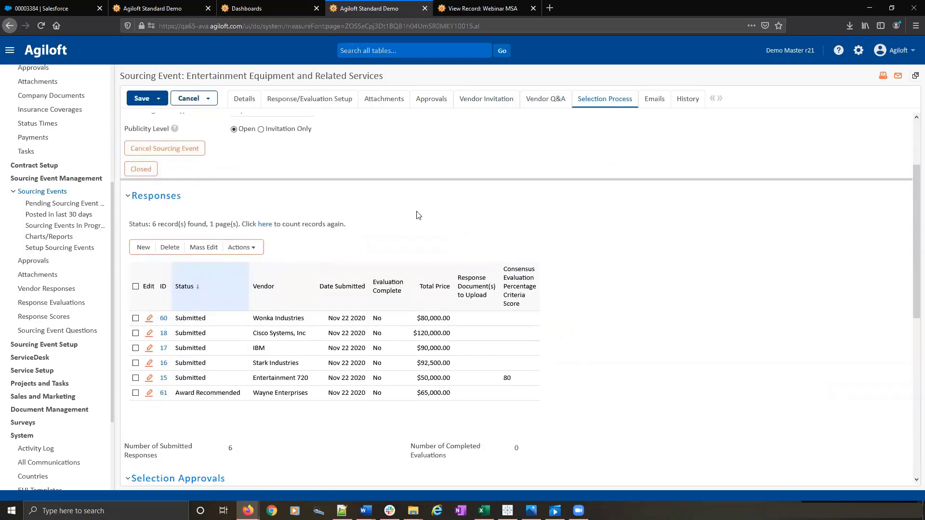
pyautogui.scroll(-3, 529, 247)
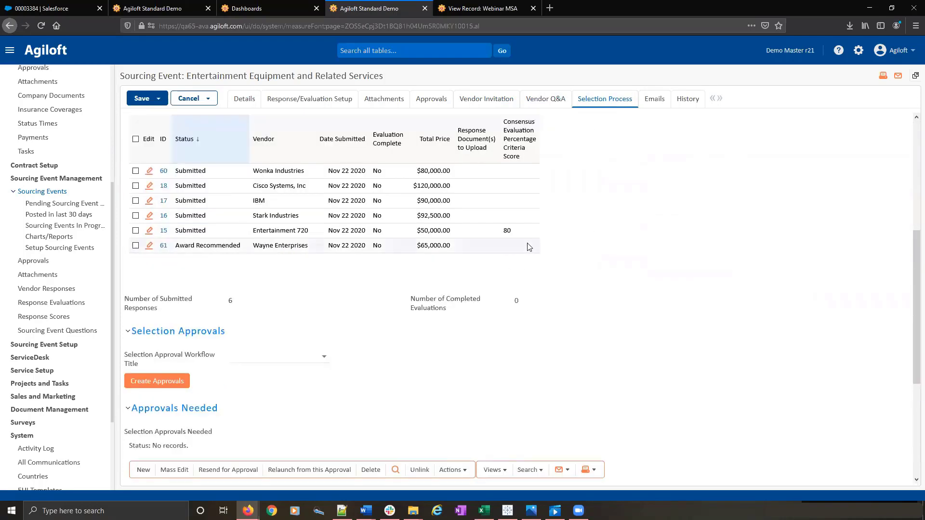
pyautogui.scroll(-4, 322, 296)
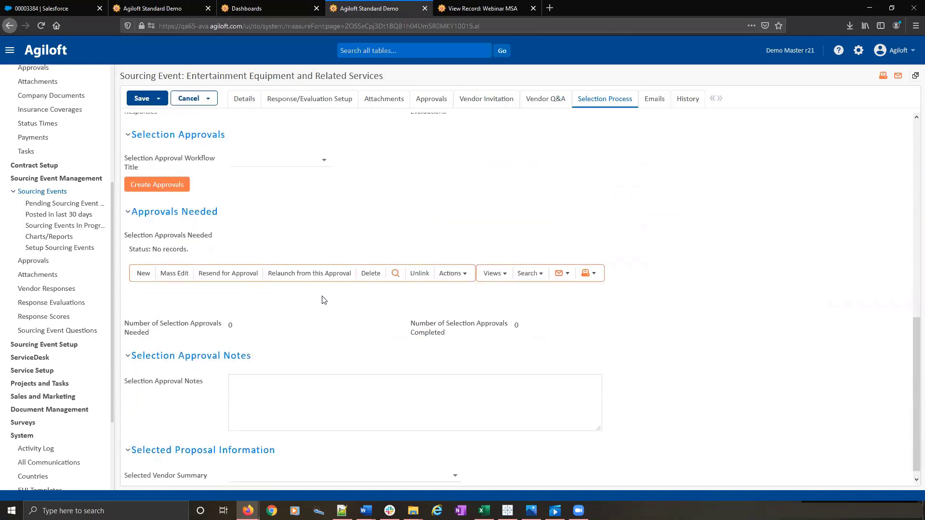
pyautogui.scroll(8, 322, 296)
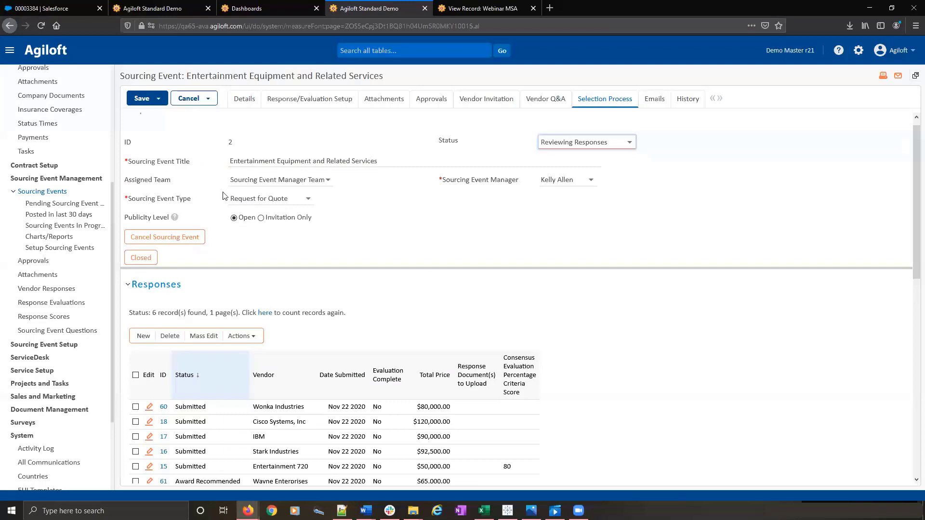
pyautogui.scroll(1, 394, 228)
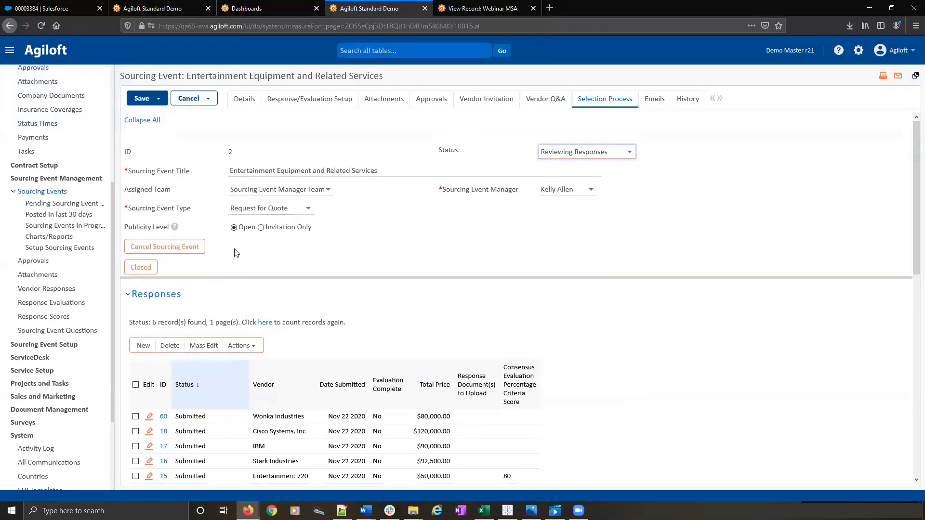
pyautogui.click(185, 99)
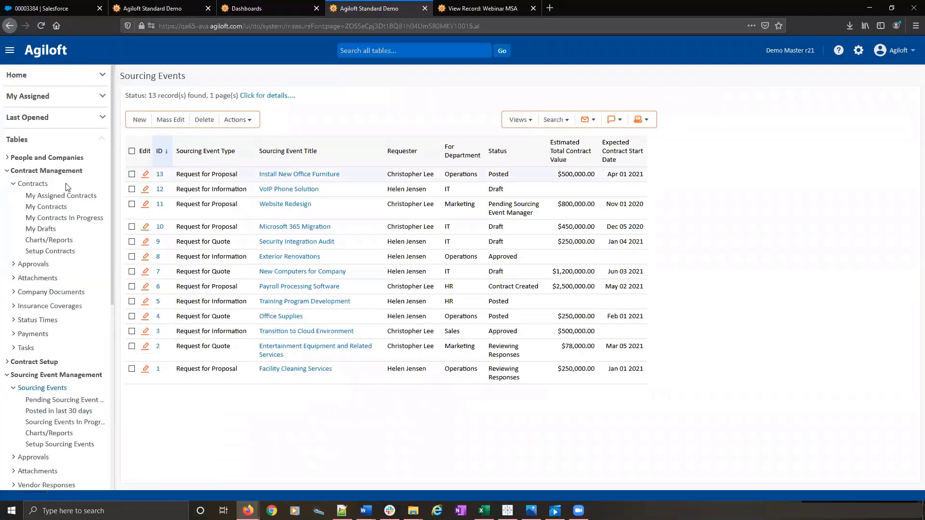
# - List all records in the Contracts table and open the Payroll Processing Software contract for editing
pyautogui.click(33, 186)
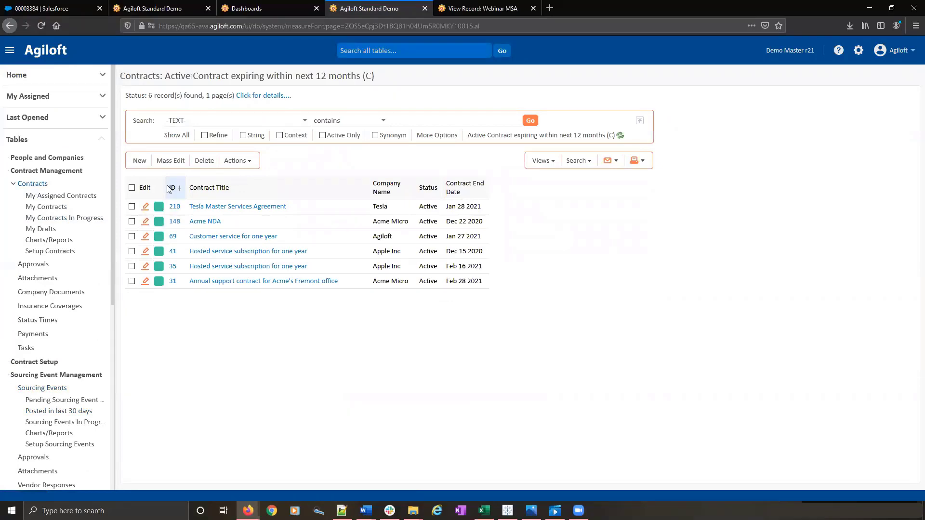
pyautogui.click(179, 136)
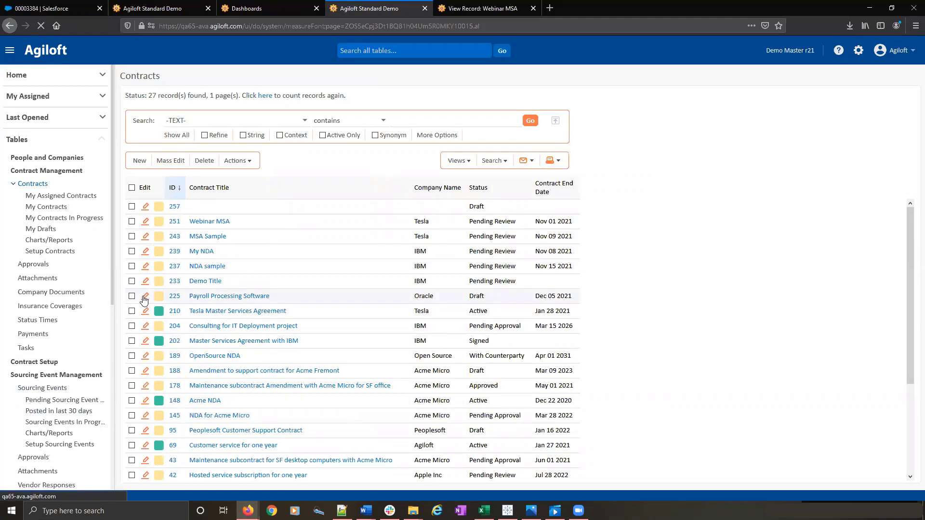
pyautogui.click(144, 300)
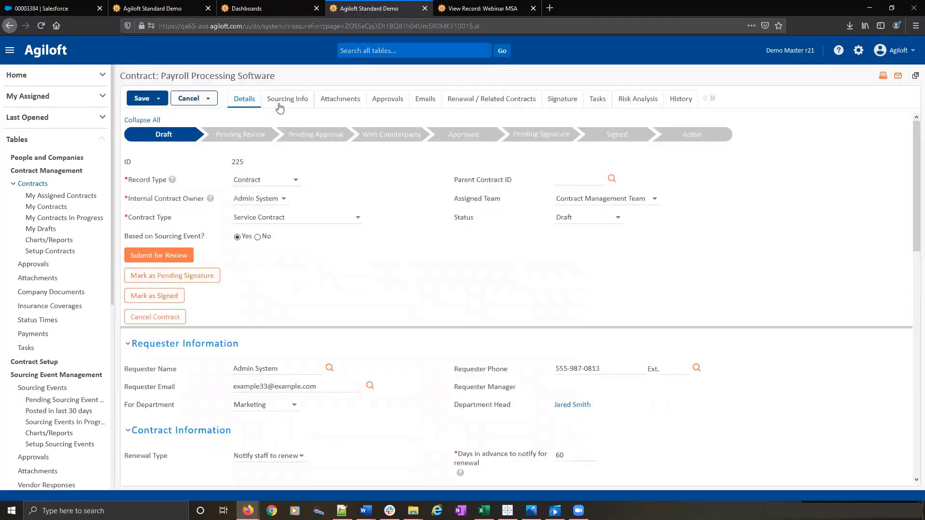
# - Review the contract's linked sourcing event information and selected vendor information
pyautogui.click(297, 105)
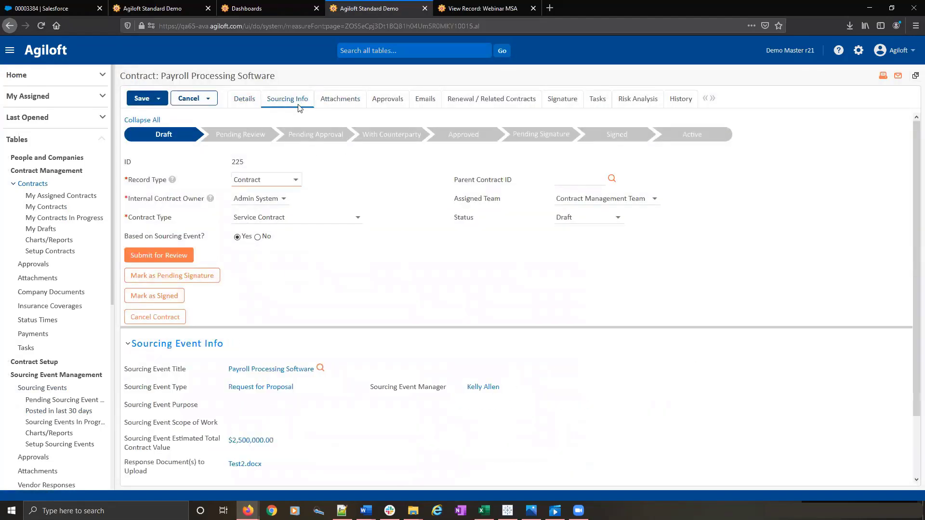
pyautogui.scroll(-2, 446, 260)
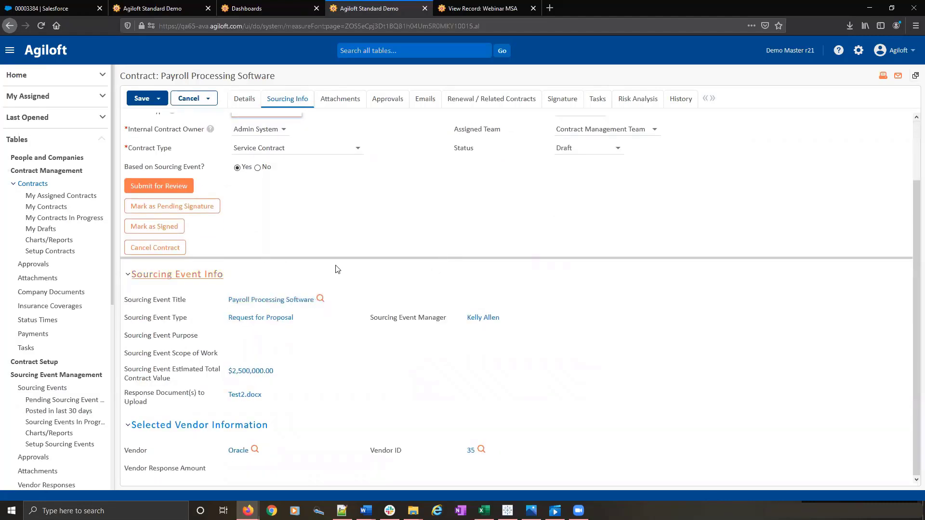
pyautogui.scroll(2, 337, 269)
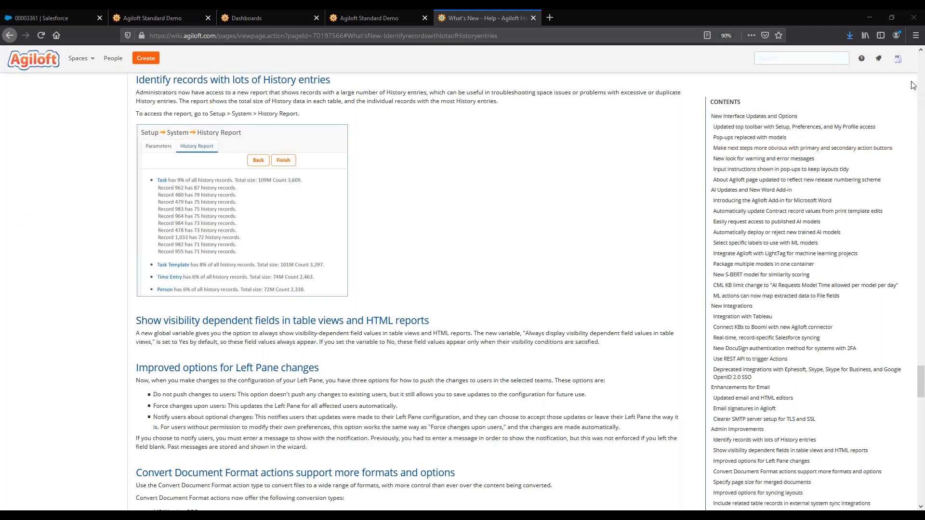
# - Go back up the What's New help page from the admin improvements toward the AI and Word add-in updates
pyautogui.click(924, 66)
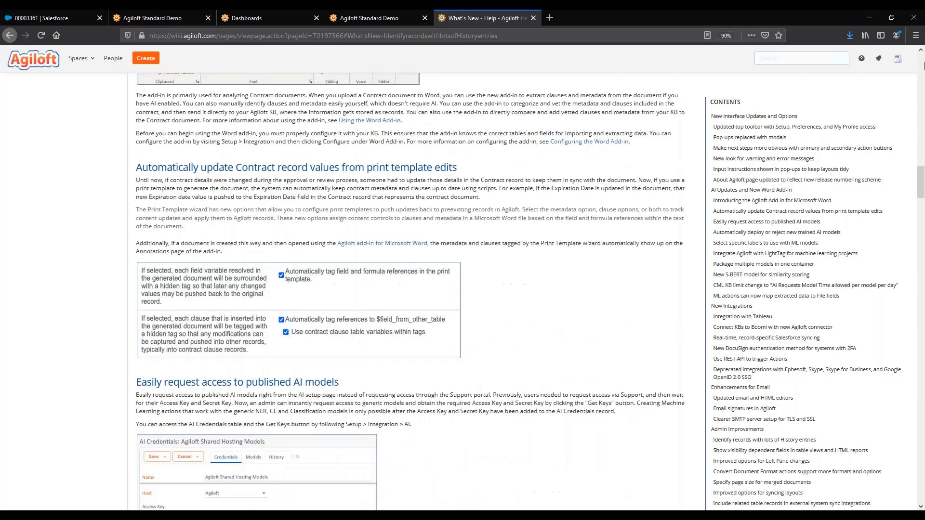
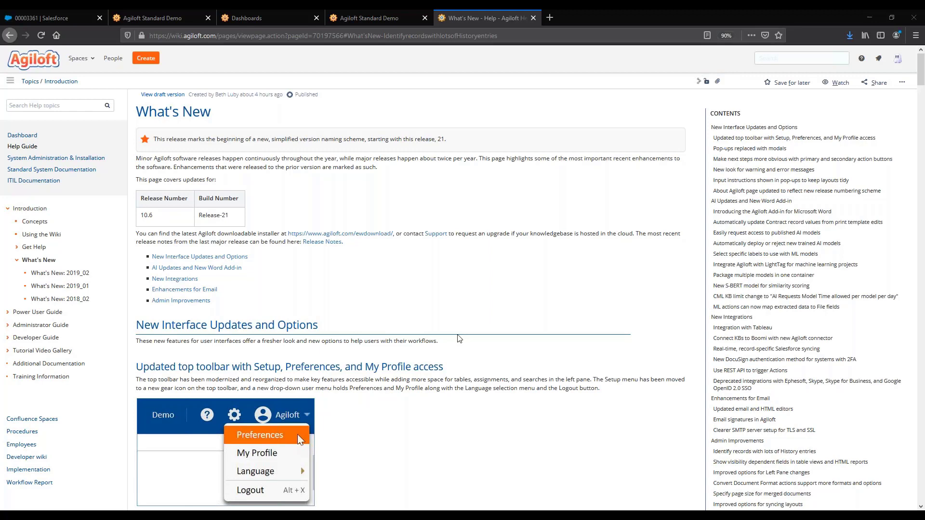
# - Switch back to the Agiloft contract page and open the Word Add-in integration configuration in Setup
pyautogui.click(361, 11)
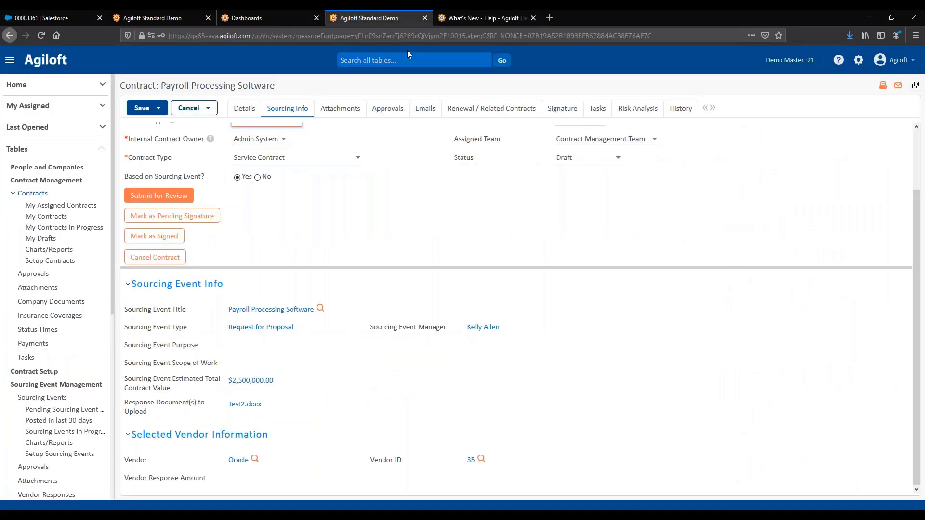
pyautogui.click(859, 60)
pyautogui.click(703, 451)
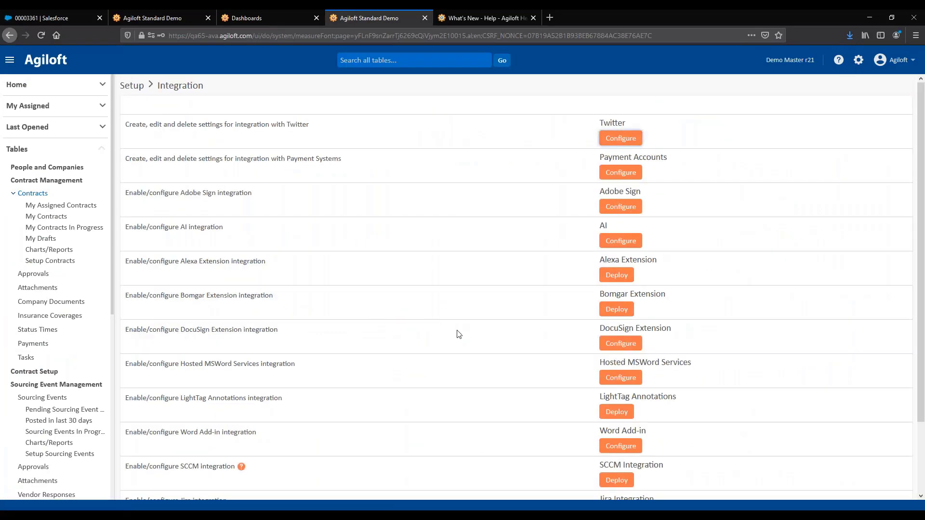
pyautogui.click(621, 446)
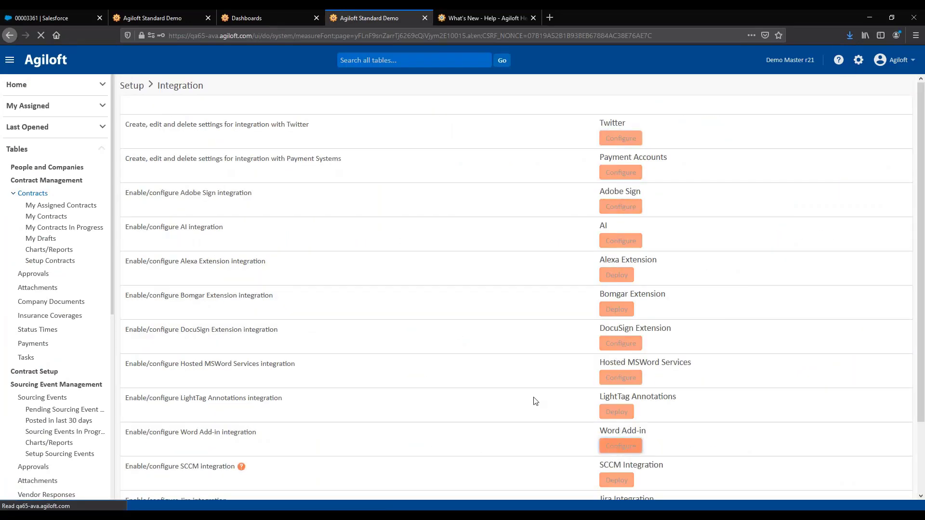
# - Review the Word Add-in's Clause Fields mappings and the tables selectable as the Clause Library Table, leaving the selection unchanged
pyautogui.click(215, 88)
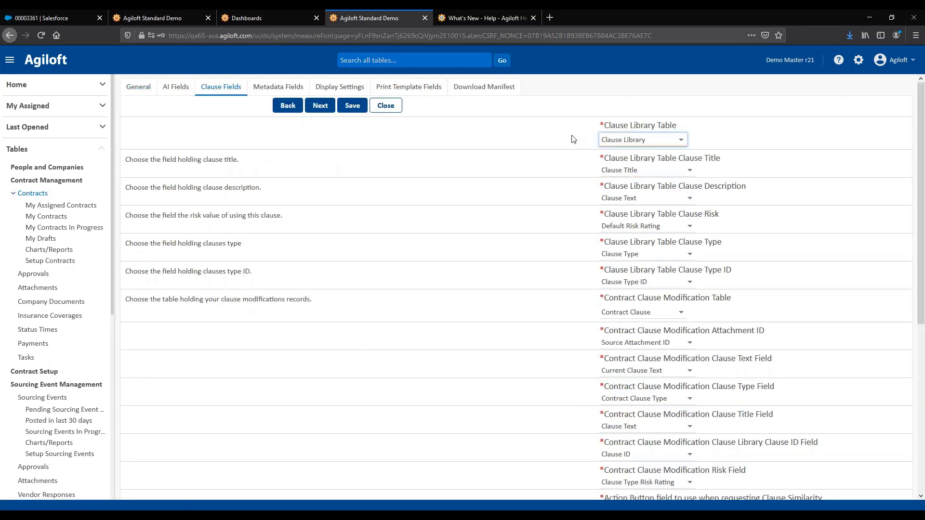
pyautogui.click(681, 140)
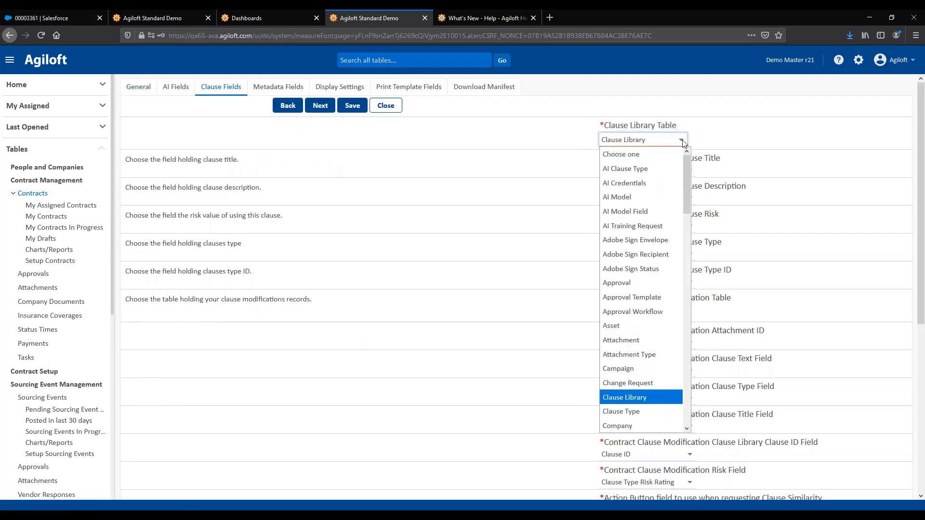
pyautogui.click(712, 145)
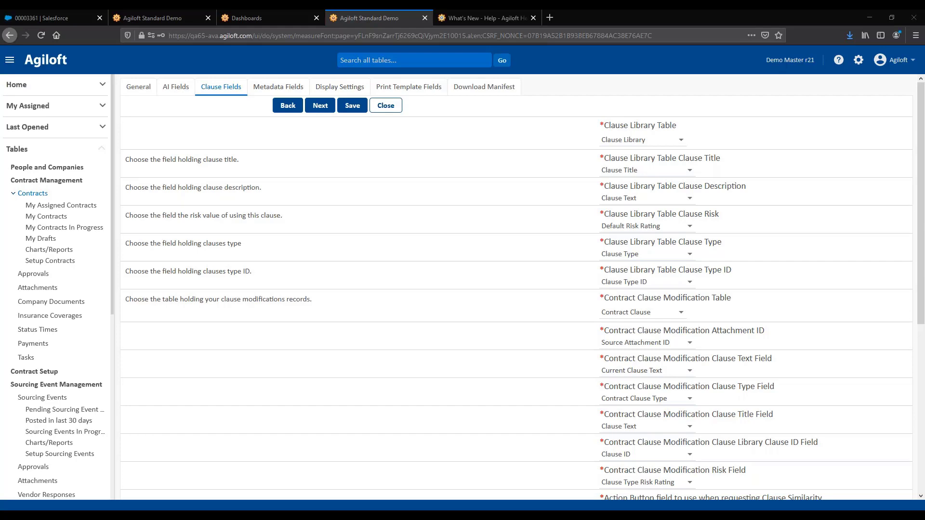
# - Open the Webinar MSA contract for editing from the Contracts table and review its attachments and email sections
pyautogui.click(27, 193)
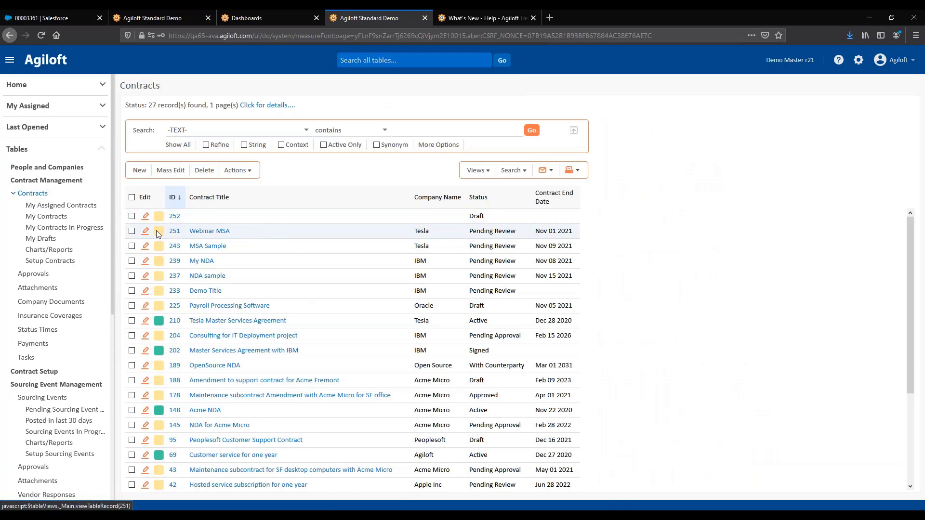
pyautogui.click(145, 233)
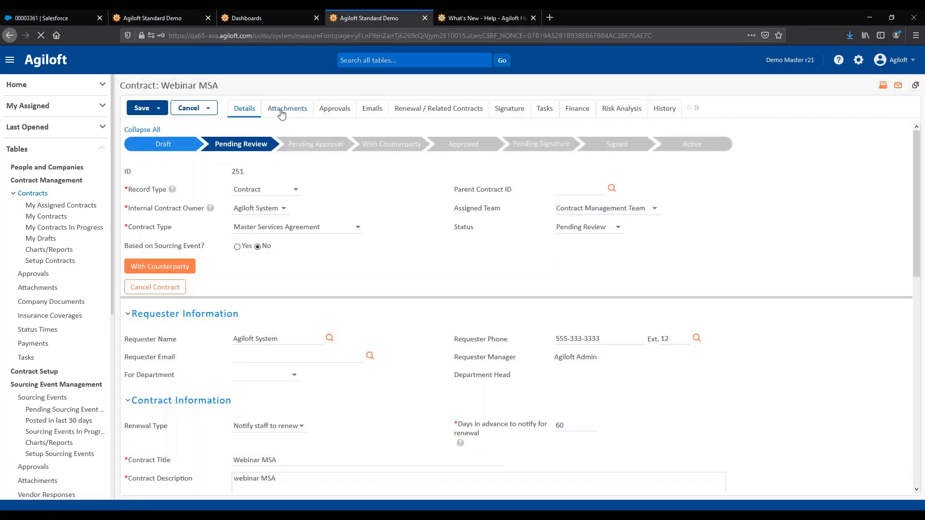
pyautogui.scroll(-4, 436, 326)
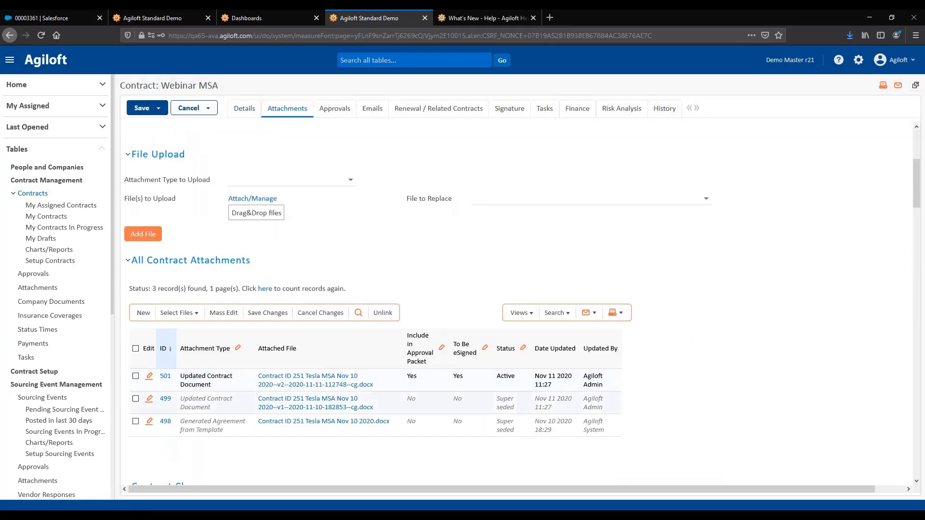
pyautogui.click(366, 117)
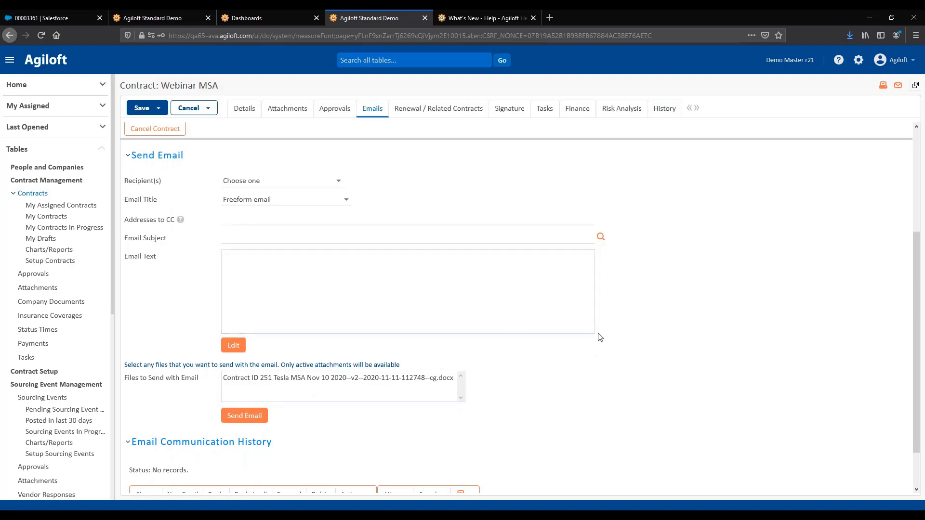
pyautogui.scroll(-2, 602, 343)
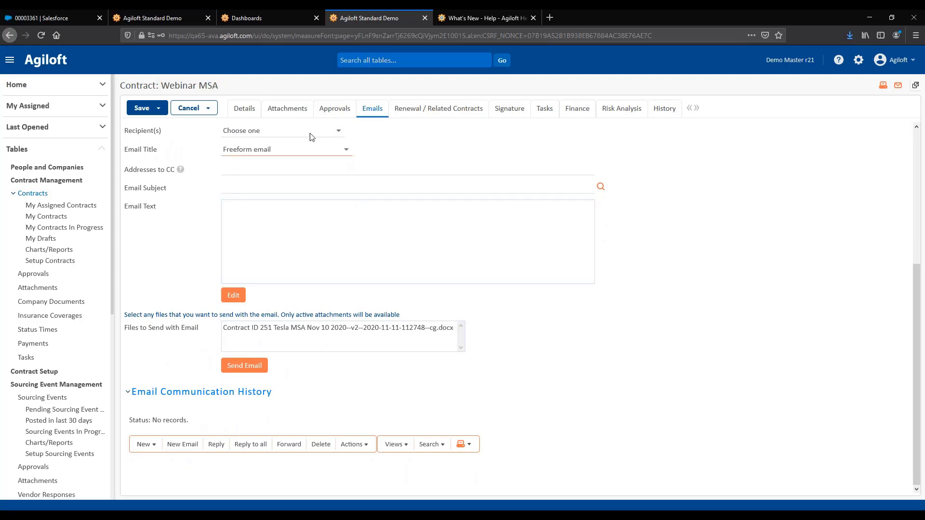
# - Start a new attachment on the Webinar MSA contract, inspect its Comparison Against Previous Version options, and cancel it
pyautogui.click(294, 111)
pyautogui.scroll(-4, 159, 270)
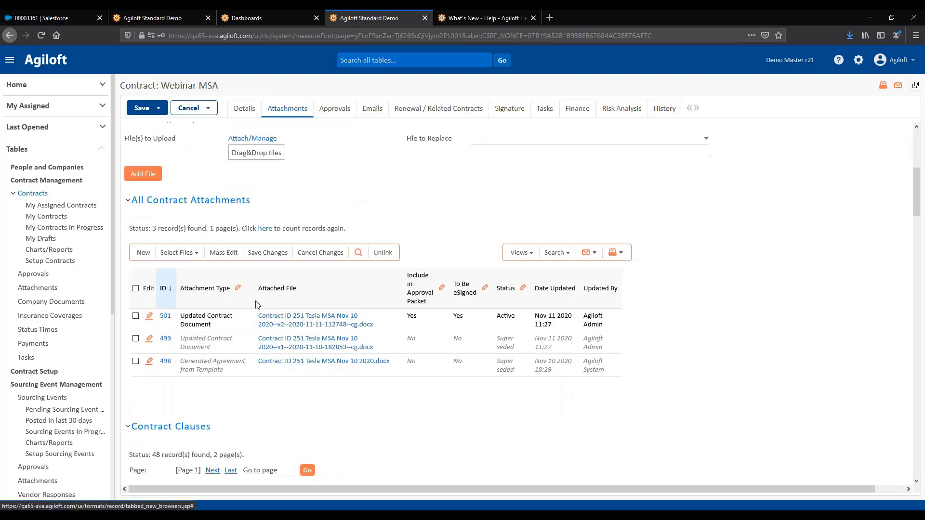
pyautogui.click(143, 253)
pyautogui.scroll(-3, 337, 313)
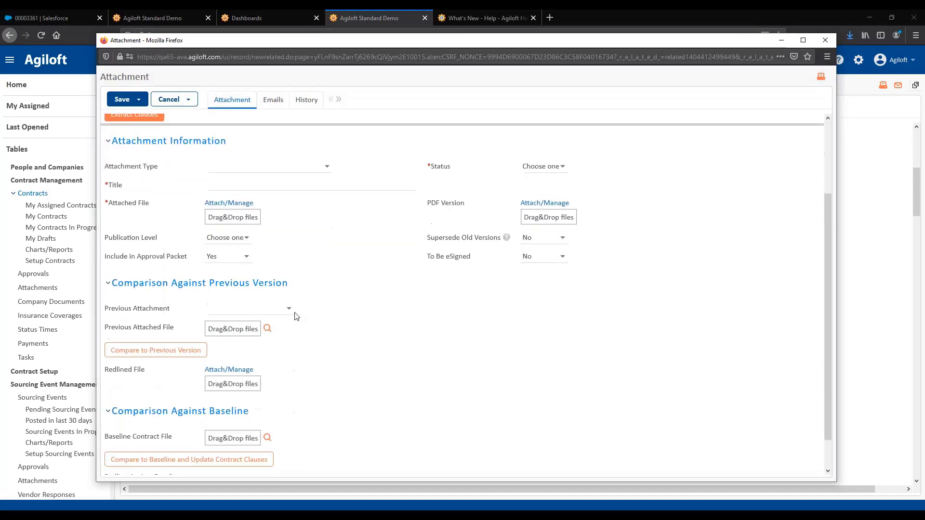
pyautogui.click(241, 308)
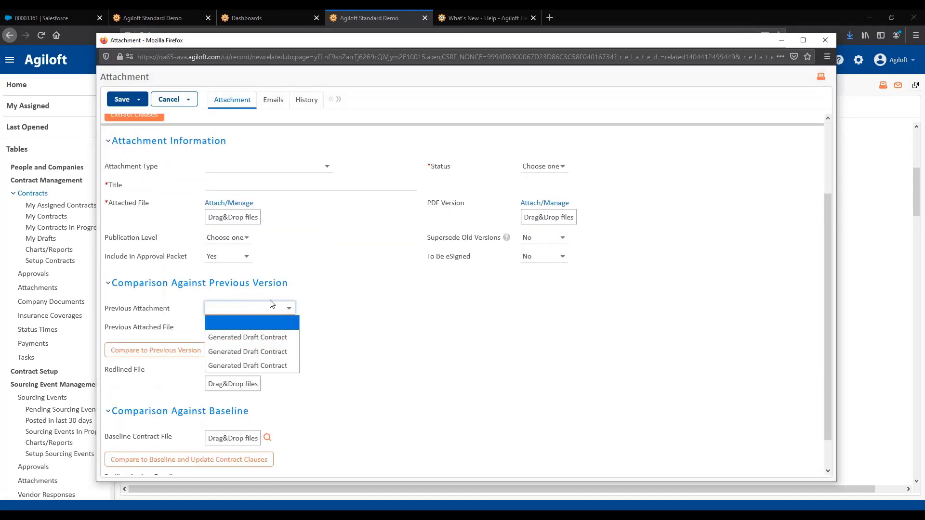
pyautogui.click(328, 289)
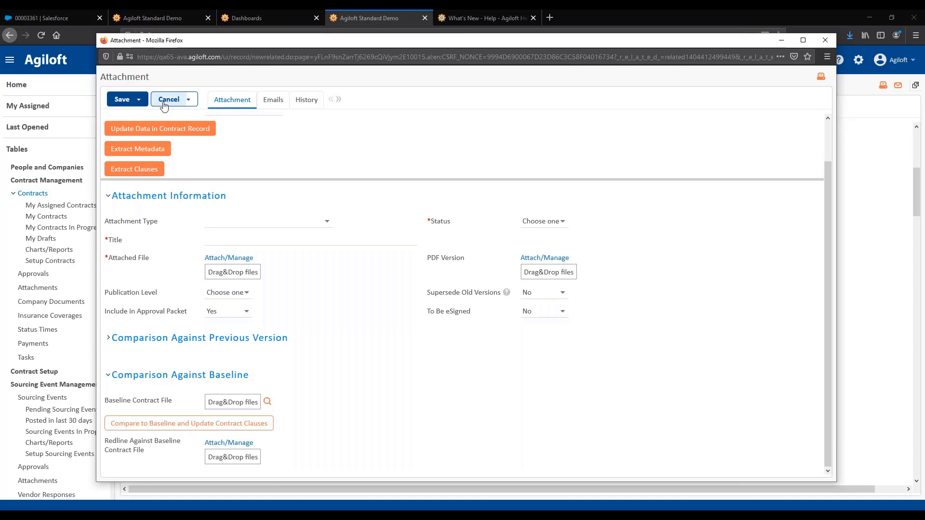
pyautogui.click(248, 338)
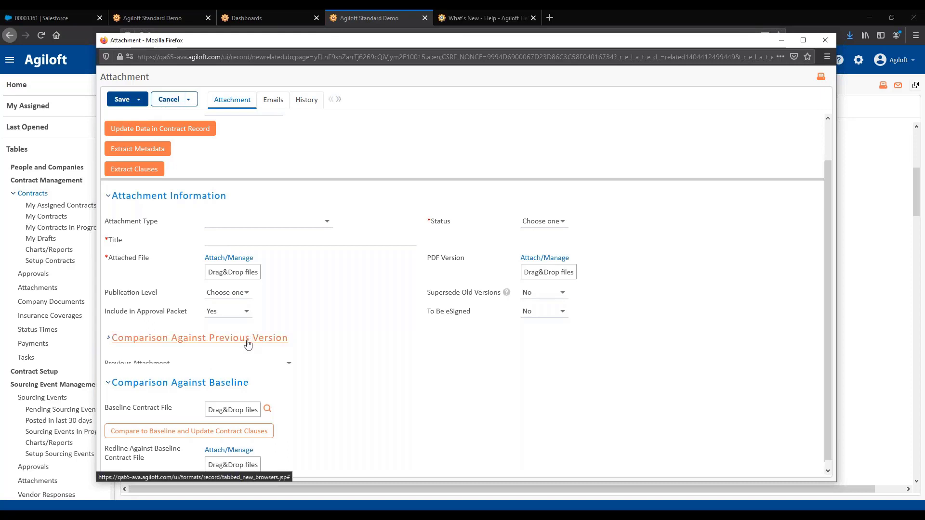
pyautogui.click(175, 104)
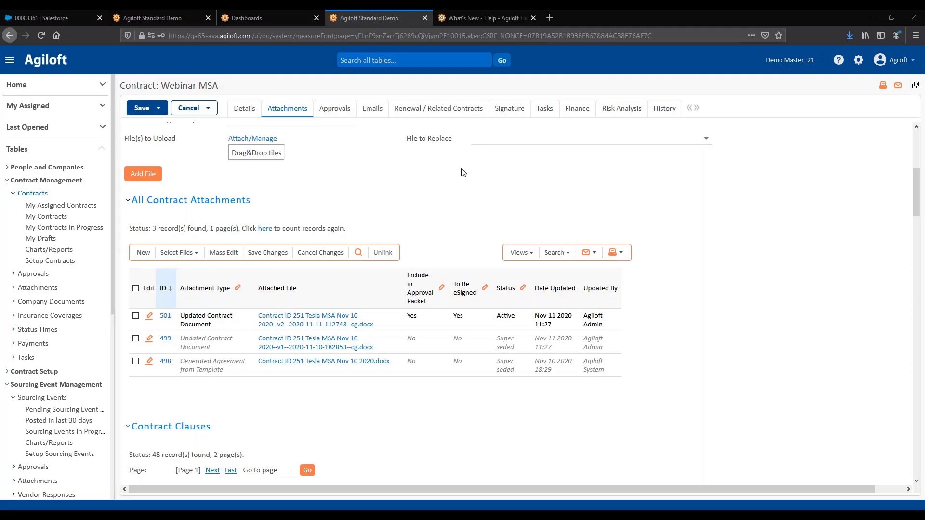
# - Close the contract unchanged and run the saved search for active contracts expiring within the next 12 months
pyautogui.click(193, 112)
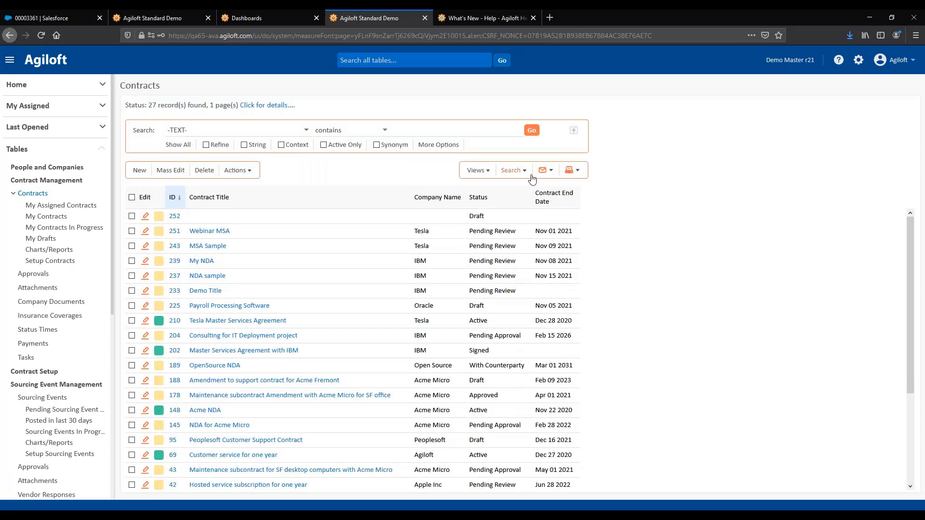
pyautogui.click(512, 170)
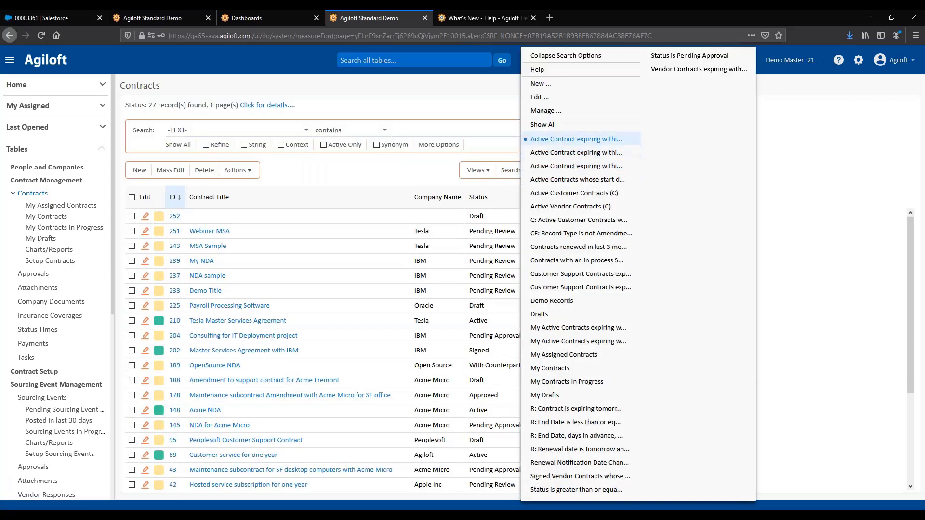
pyautogui.click(576, 139)
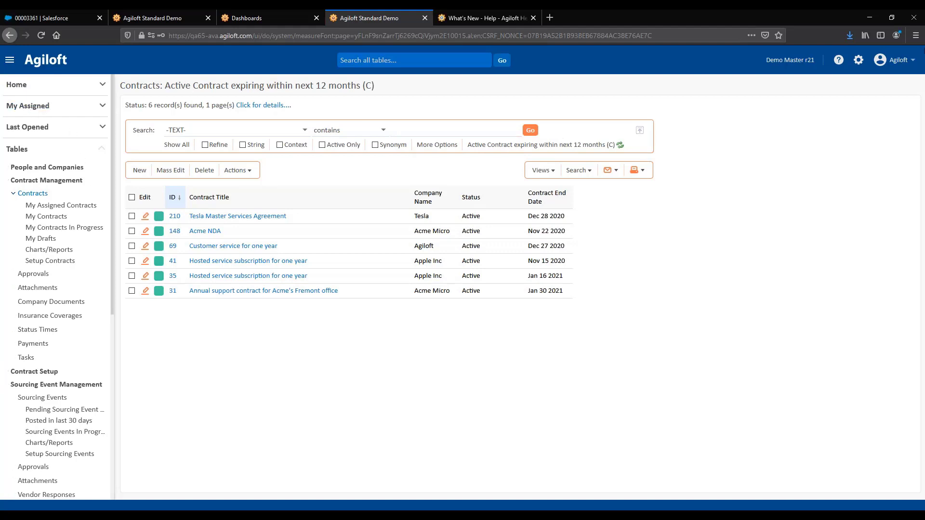
# - Open the AI integration configuration in Setup to view the AI credentials
pyautogui.click(858, 60)
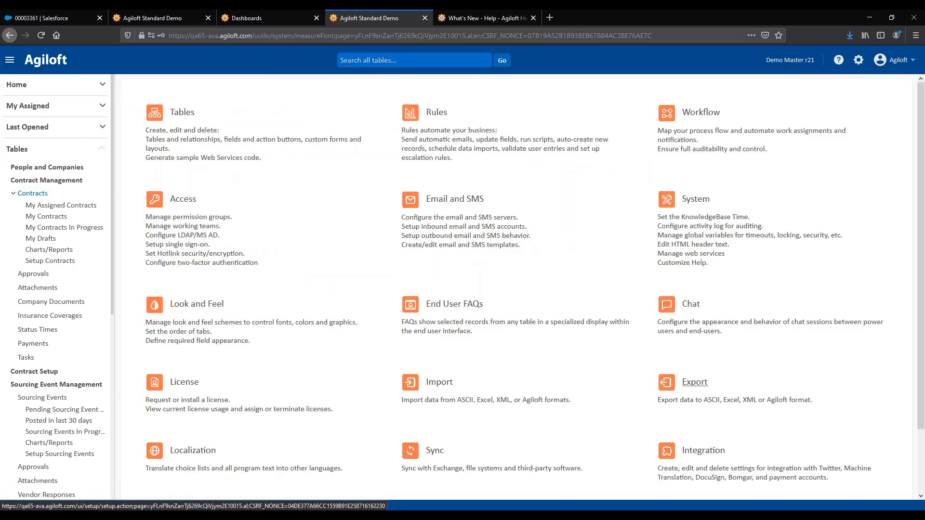
pyautogui.click(696, 451)
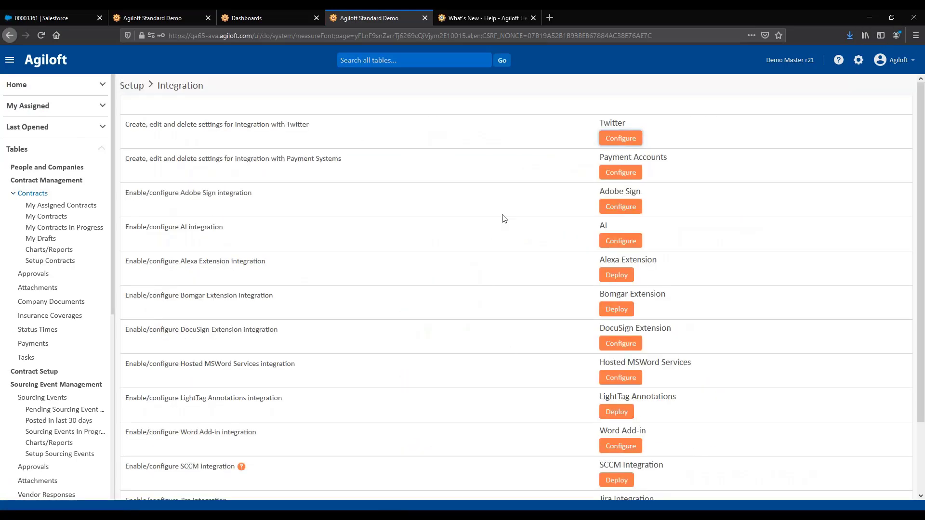
pyautogui.click(622, 241)
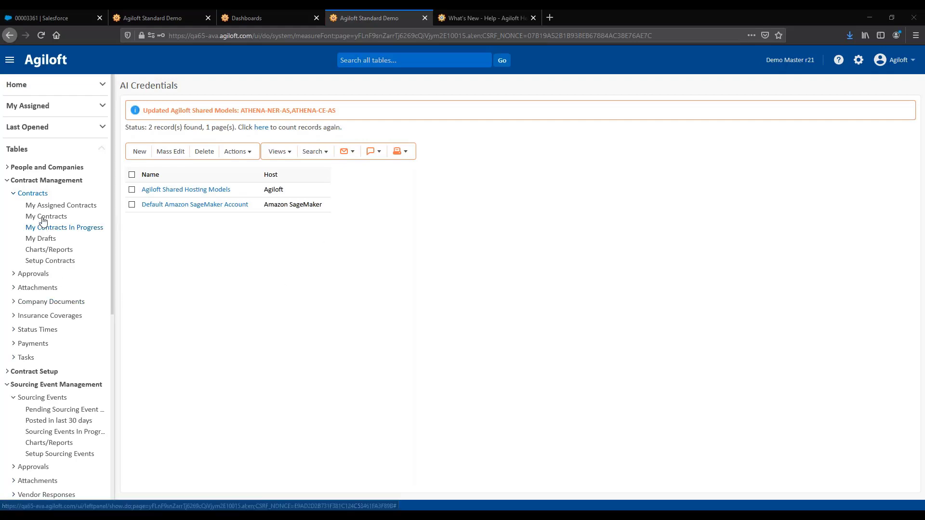
# - Open the Contracts table's Main Template print template for editing and review its settings down to the automatic field and clause tagging options
pyautogui.click(45, 195)
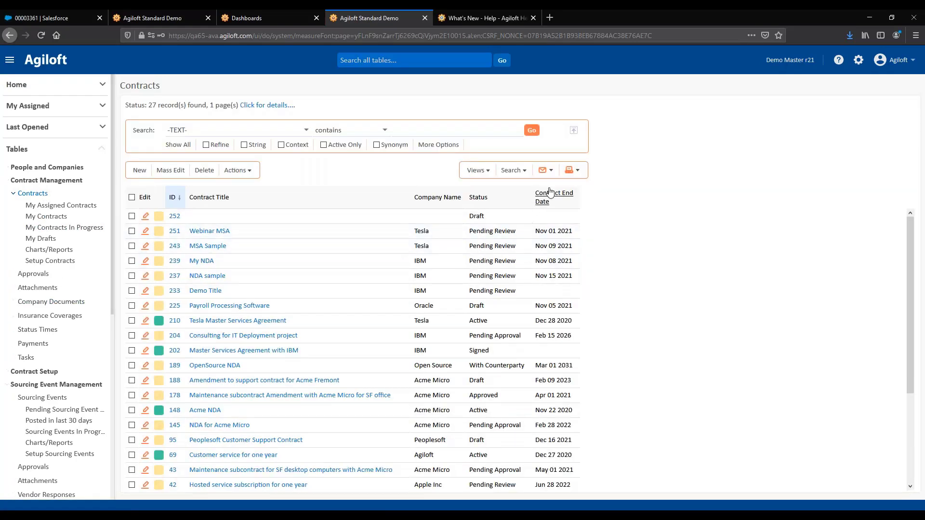
pyautogui.click(548, 172)
pyautogui.click(577, 171)
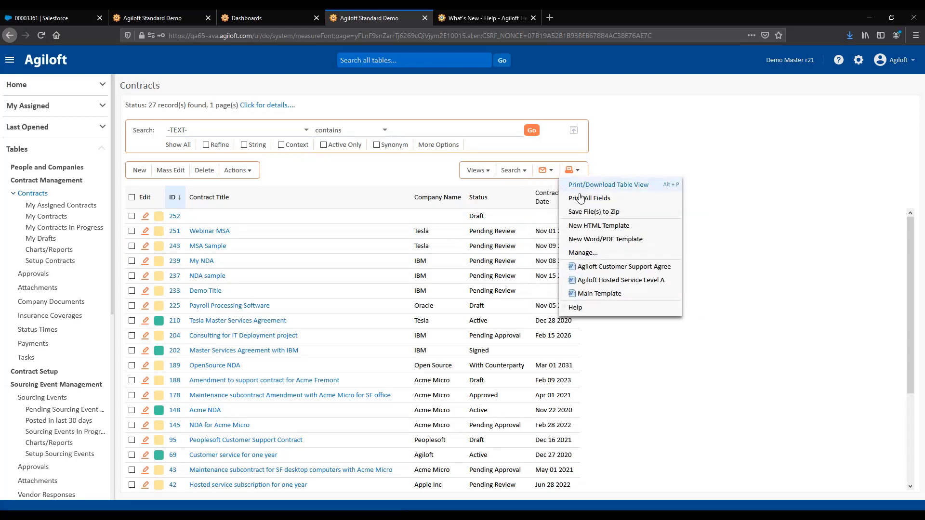
pyautogui.click(584, 252)
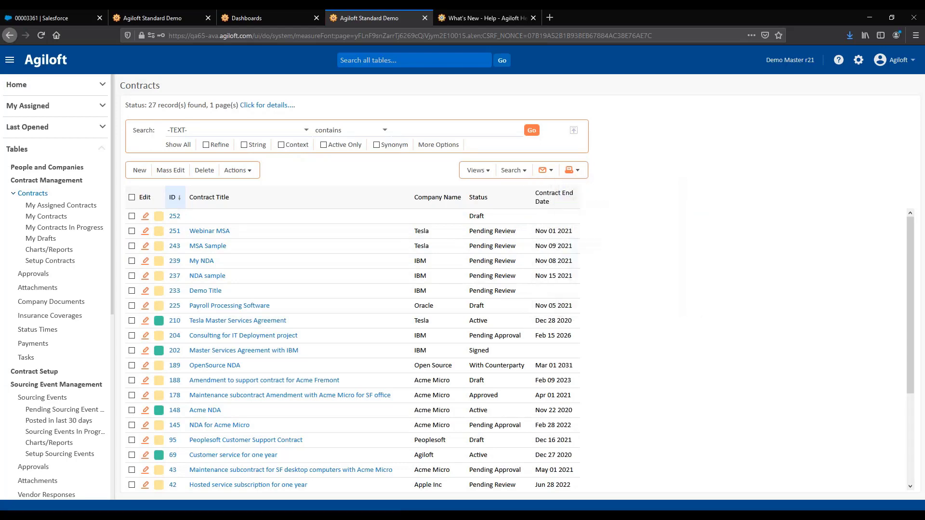
pyautogui.click(213, 273)
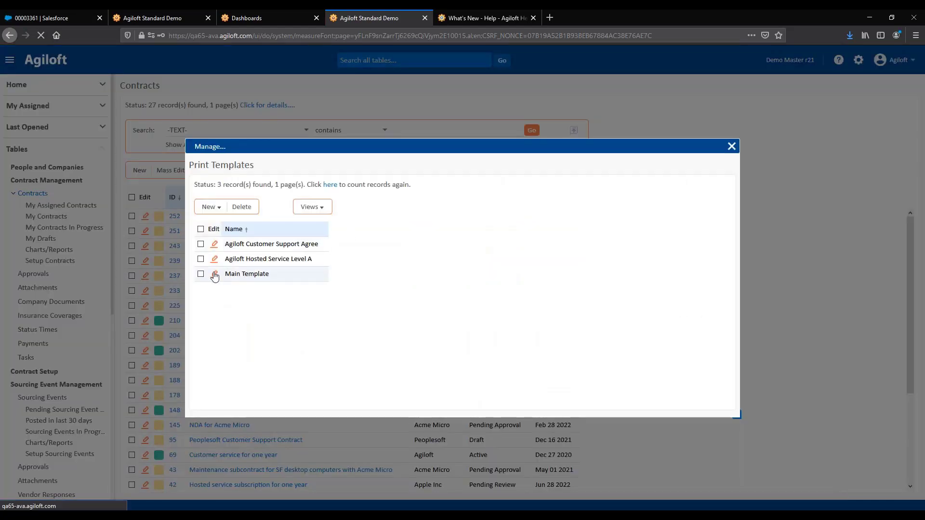
pyautogui.scroll(-10, 630, 285)
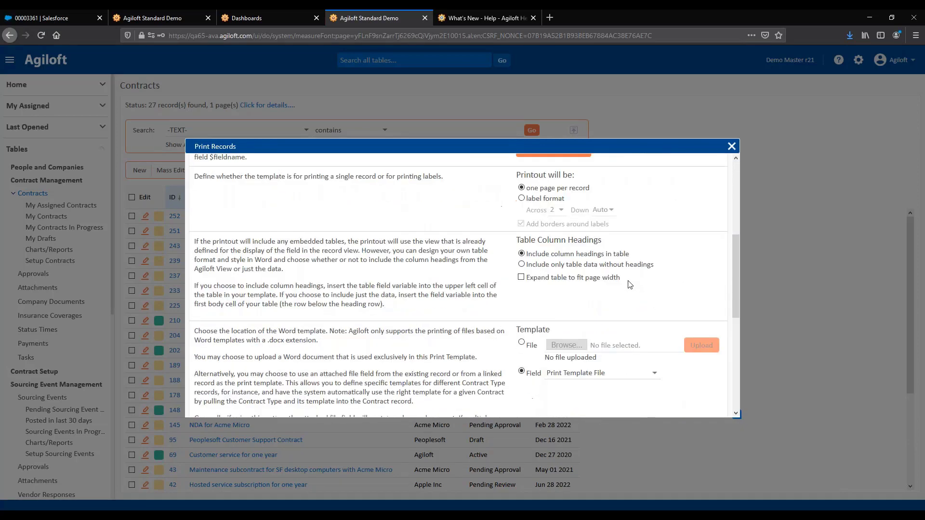
pyautogui.scroll(-3, 630, 285)
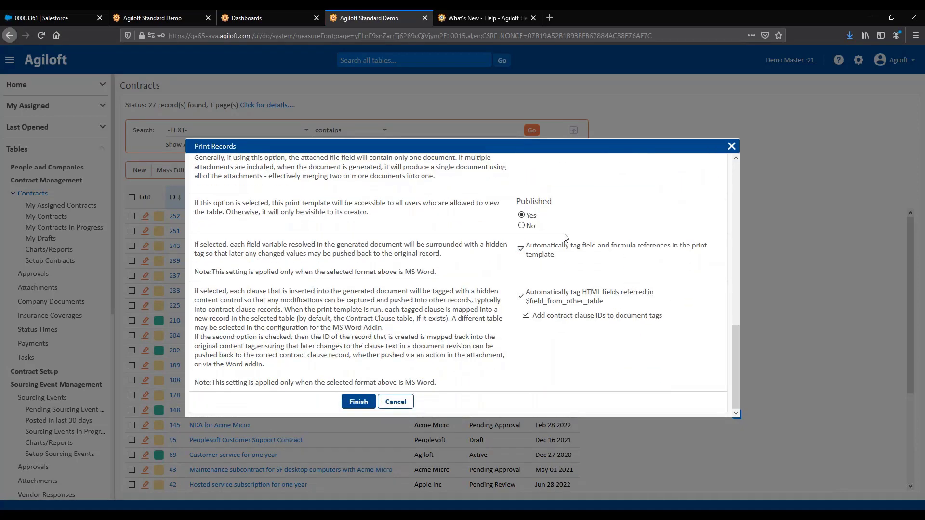